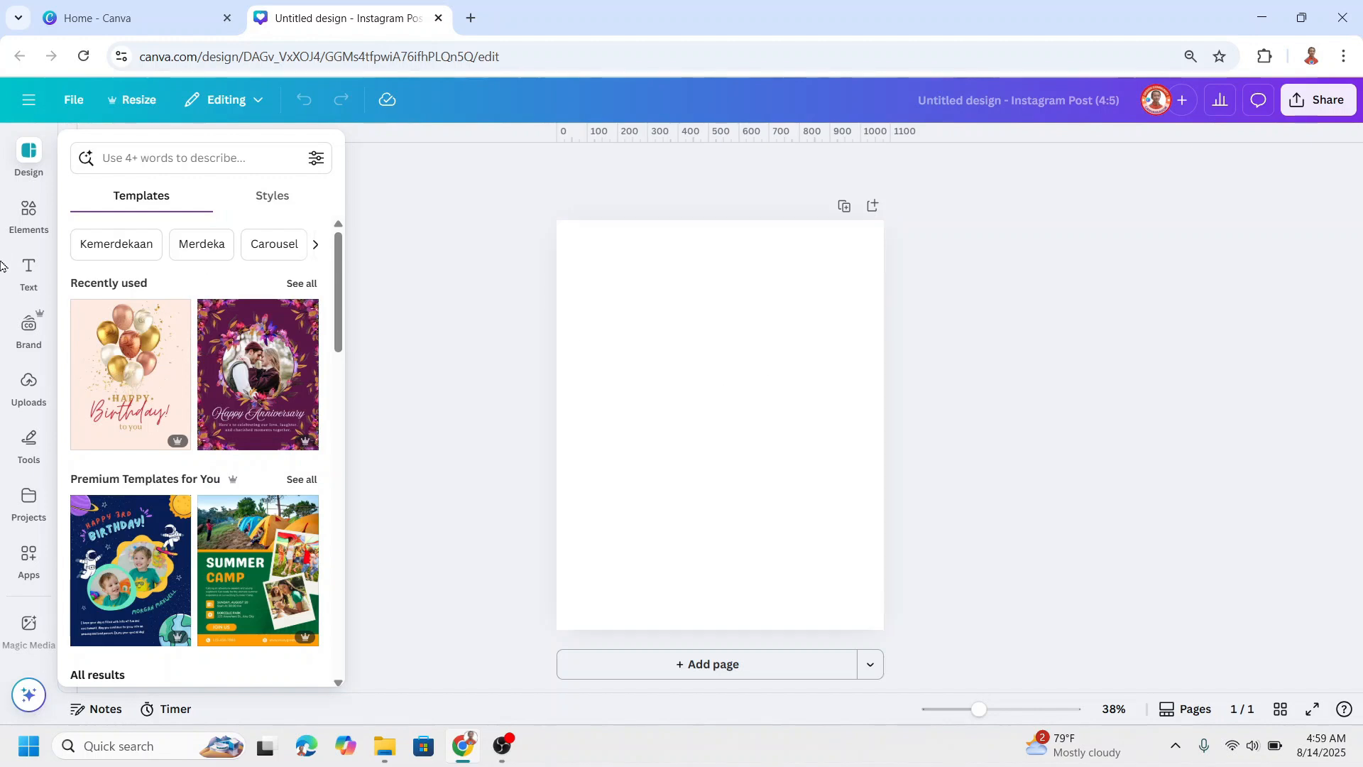
Step: Add a heading text to the blank page and change its wording to GRAPHIC
{"action": "left_click", "coordinate": [27, 270]}
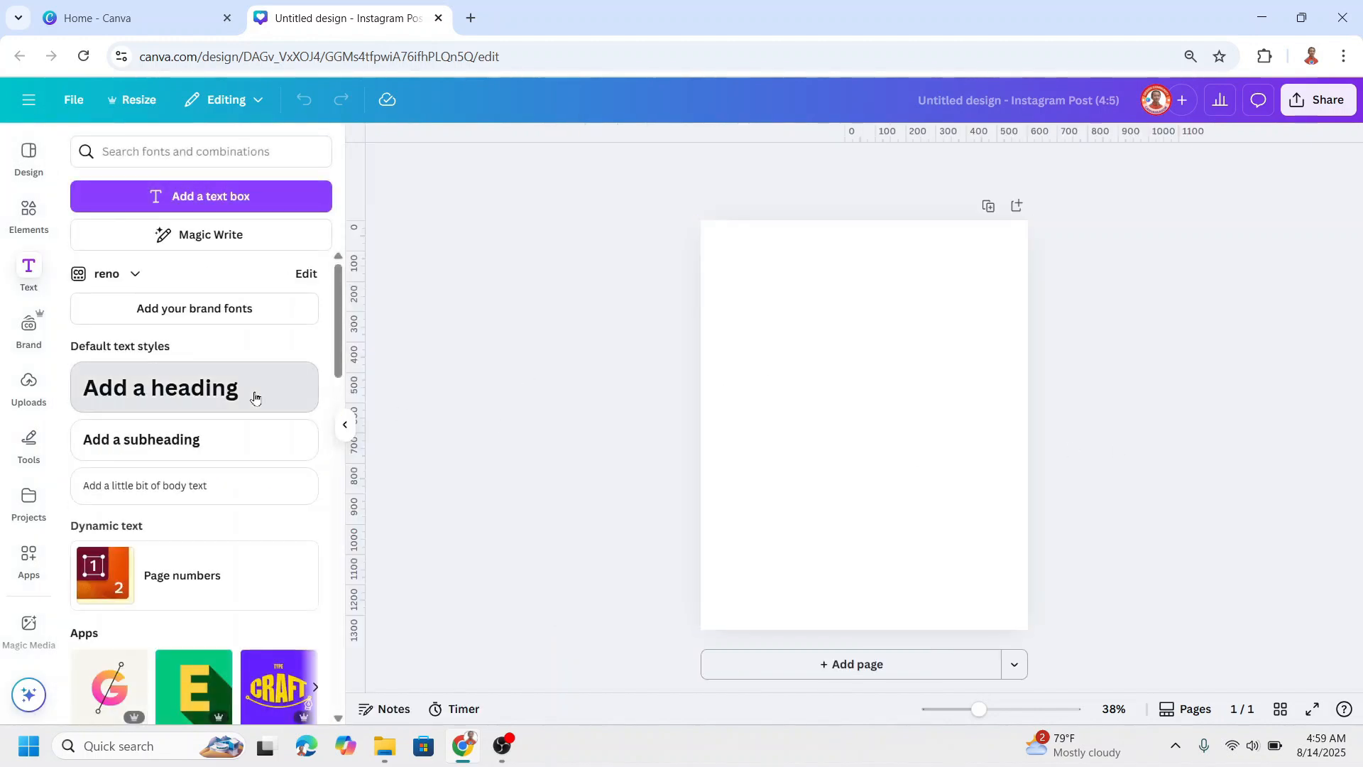
{"action": "left_click", "coordinate": [256, 395]}
{"action": "key", "text": "BackSpace"}
{"action": "type", "text": "GRAPHIC"}
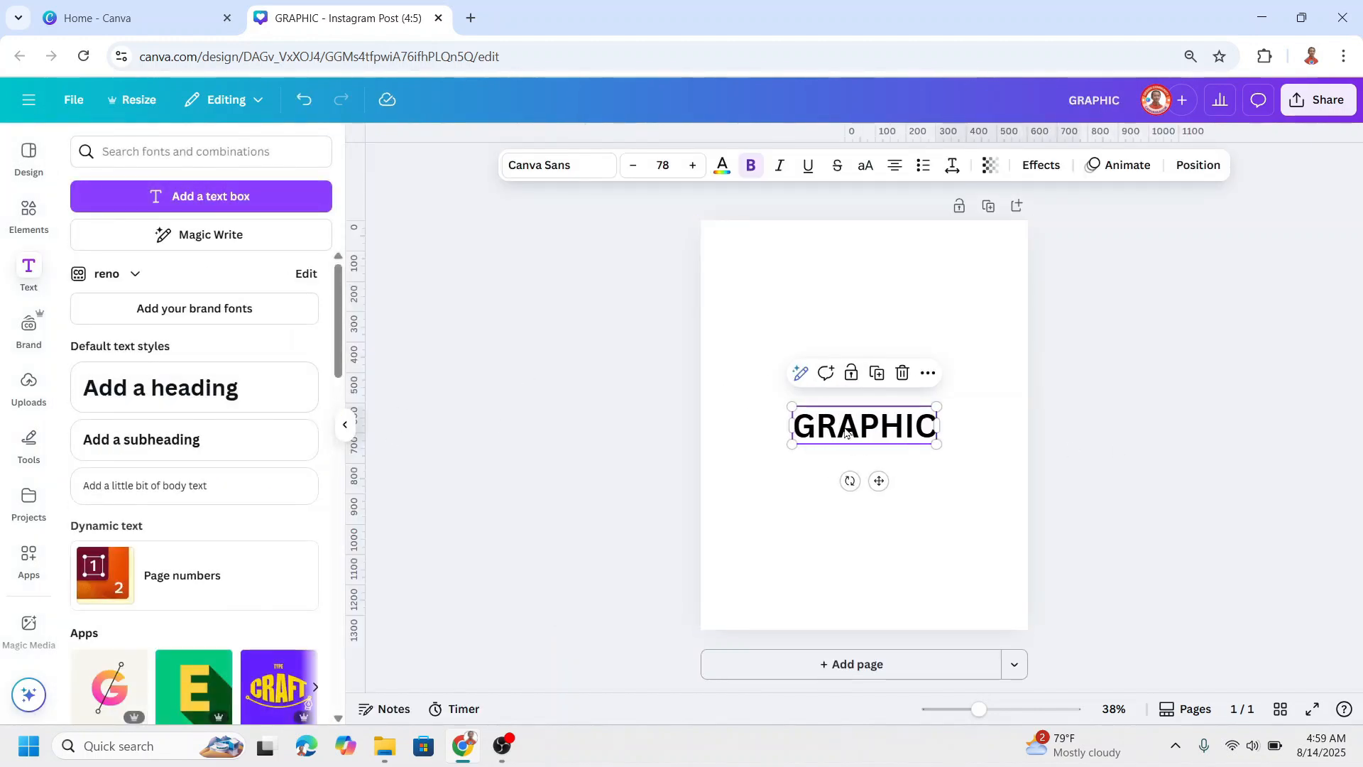
Step: Search the fonts for CALC and set the GRAPHIC heading's font to Calcio
{"action": "left_click", "coordinate": [540, 165]}
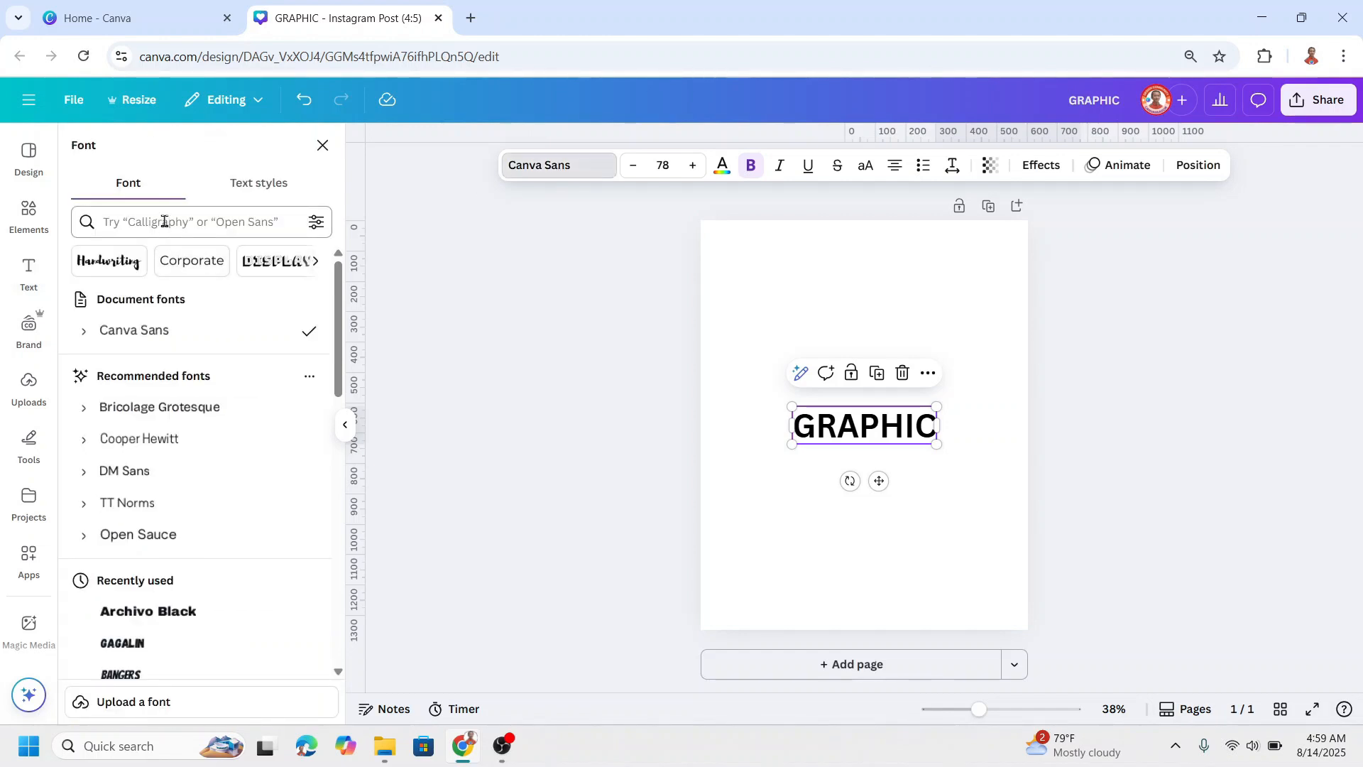
{"action": "left_click", "coordinate": [164, 221]}
{"action": "type", "text": "CAL"}
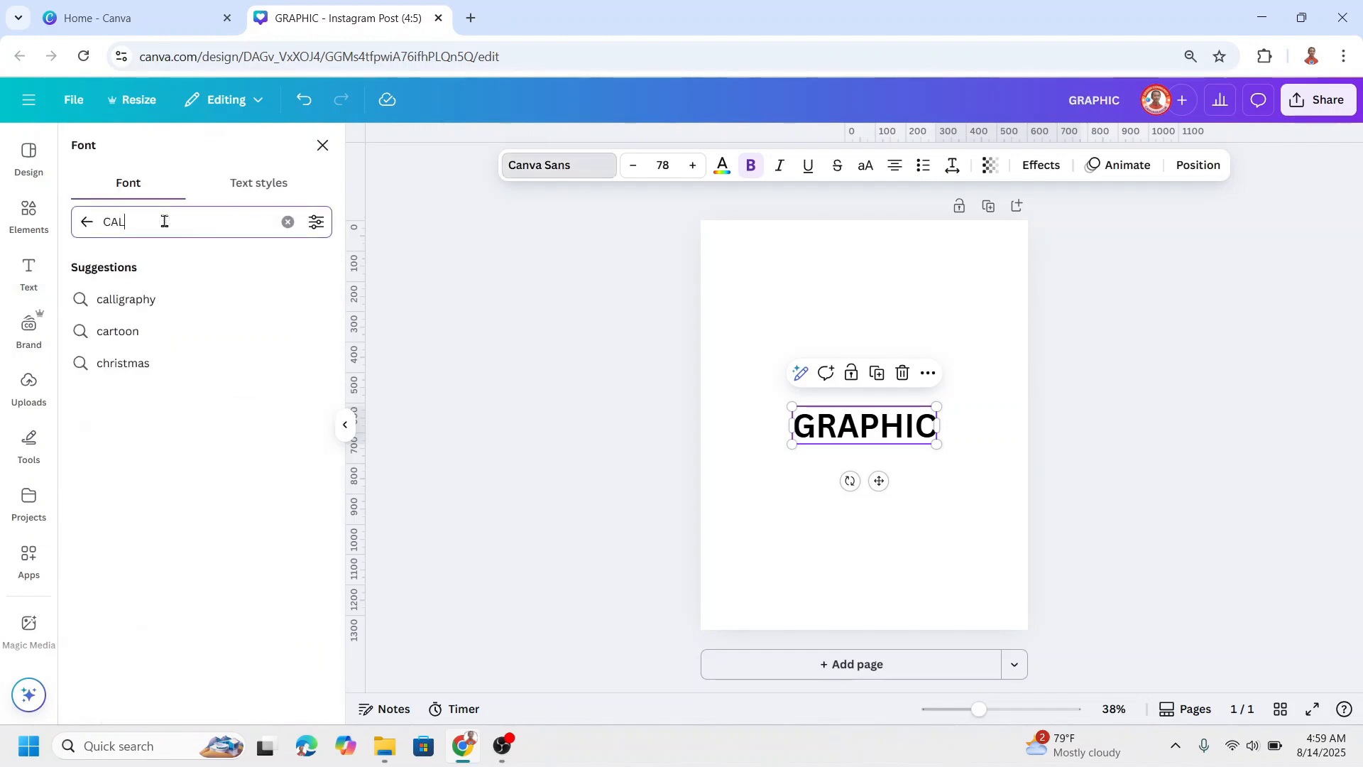
{"action": "type", "text": "C"}
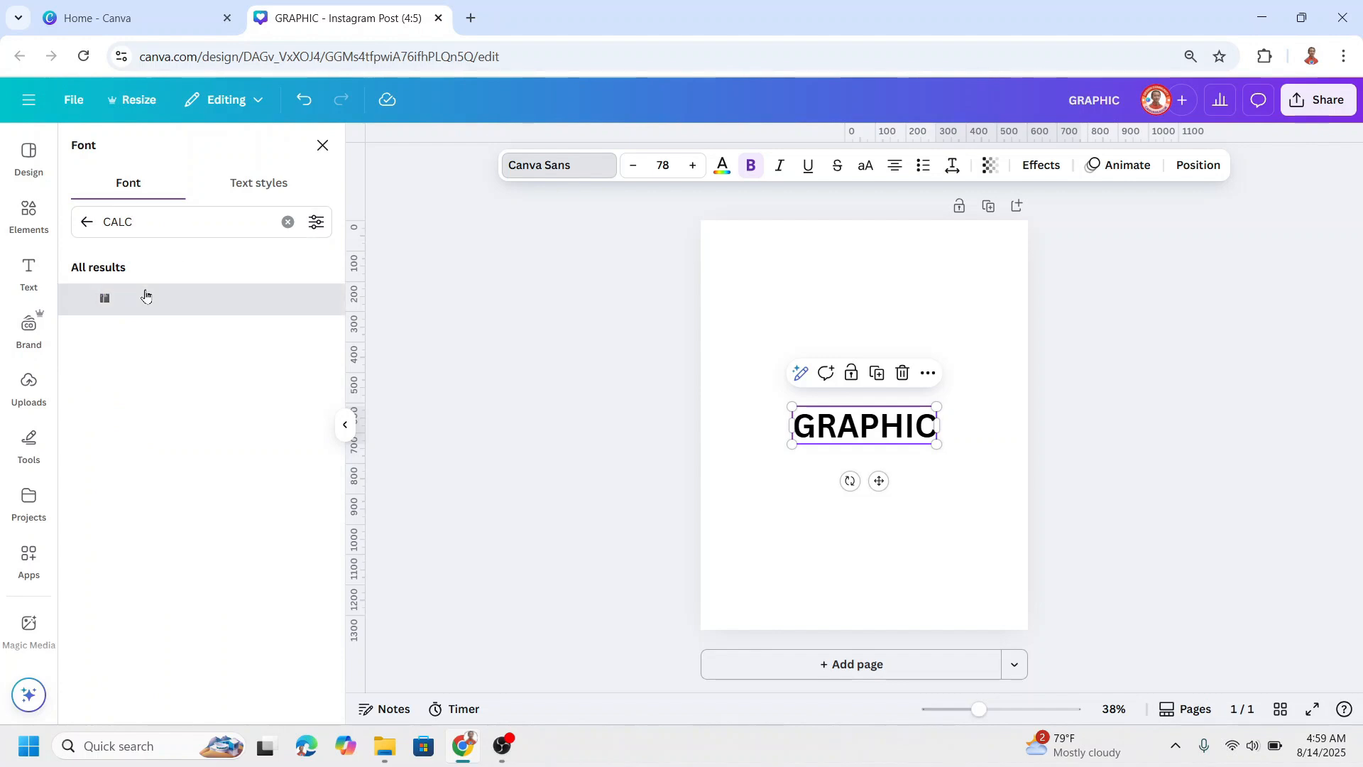
{"action": "left_click", "coordinate": [145, 295]}
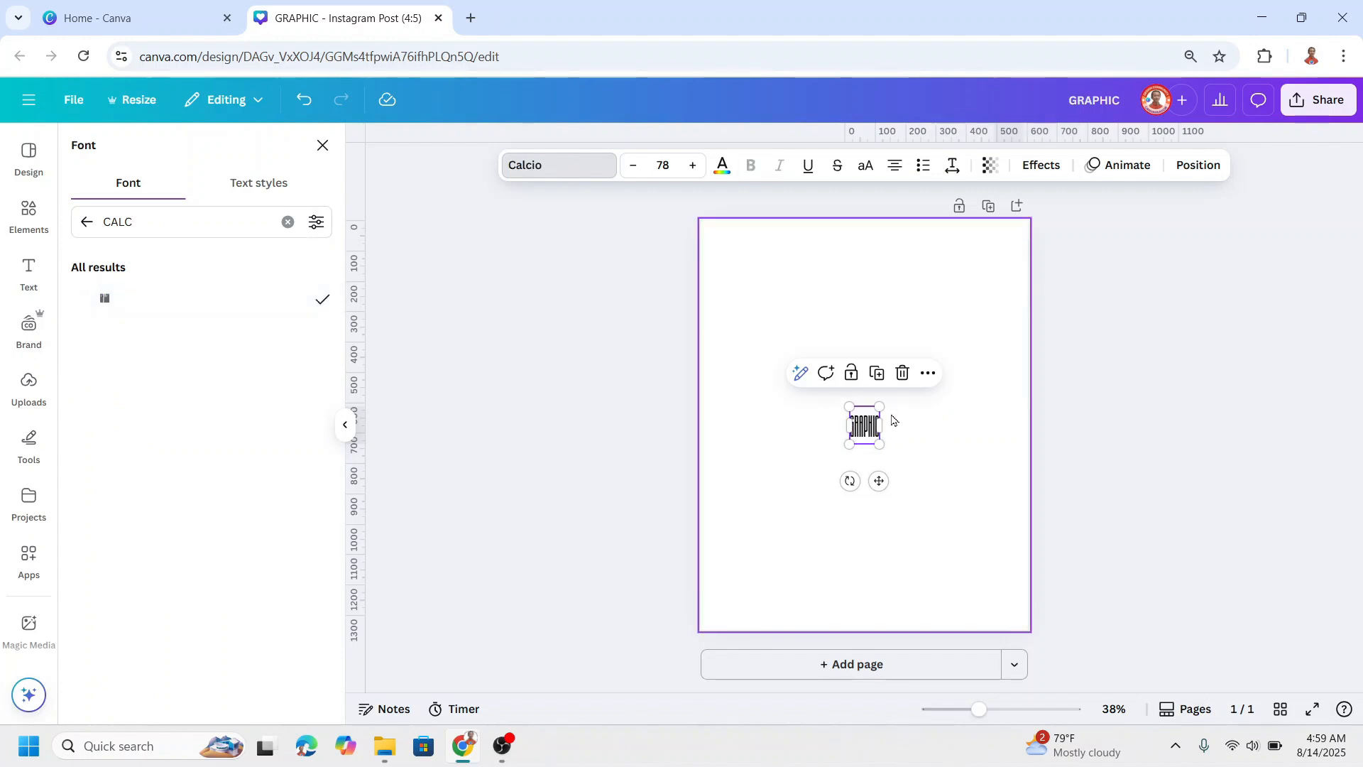
Step: Enlarge the GRAPHIC text to about size 661 and centre it on the page
{"action": "left_click_drag", "start_coordinate": [880, 406], "coordinate": [997, 277]}
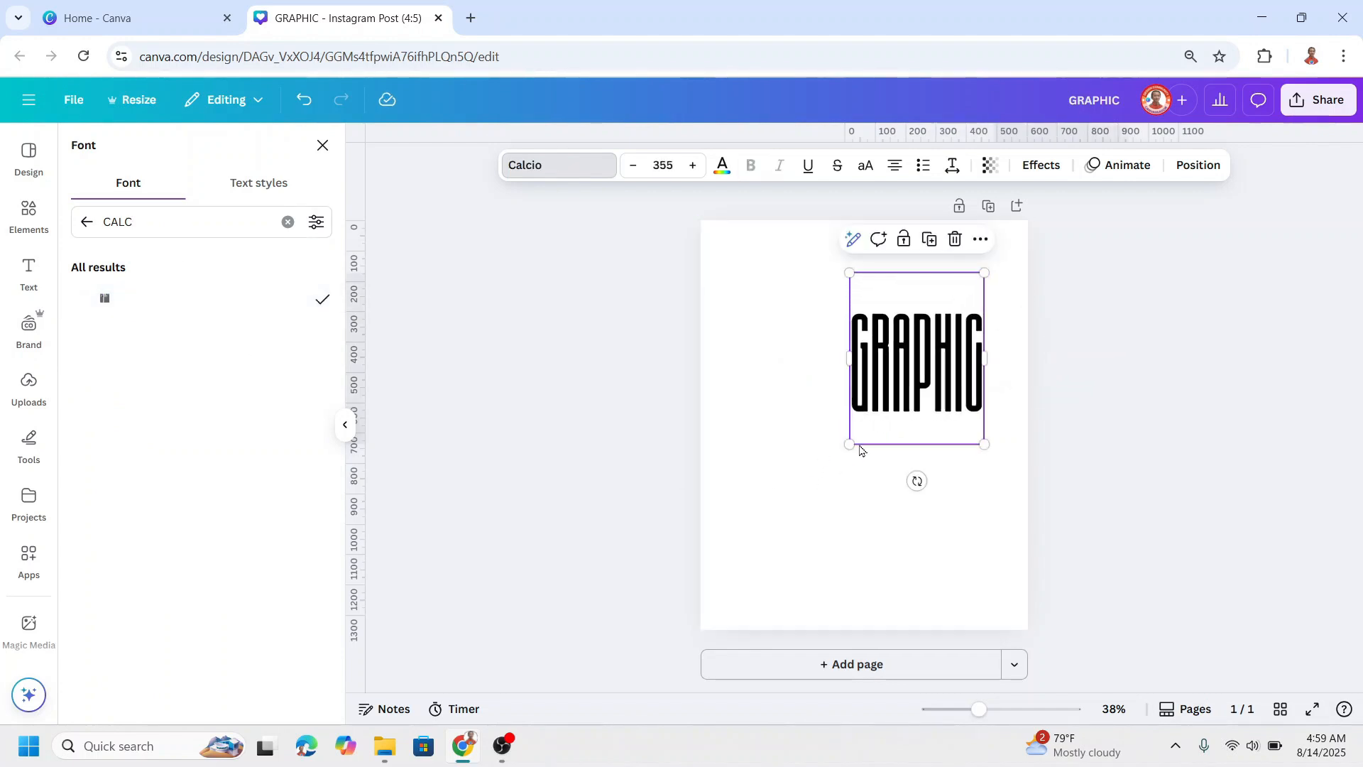
{"action": "left_click_drag", "start_coordinate": [852, 446], "coordinate": [739, 599]}
{"action": "left_click_drag", "start_coordinate": [913, 502], "coordinate": [909, 471]}
Step: Add a sharp-cornered square shape over the GRAPHIC text and fill it with white #ffffff
{"action": "left_click", "coordinate": [29, 215]}
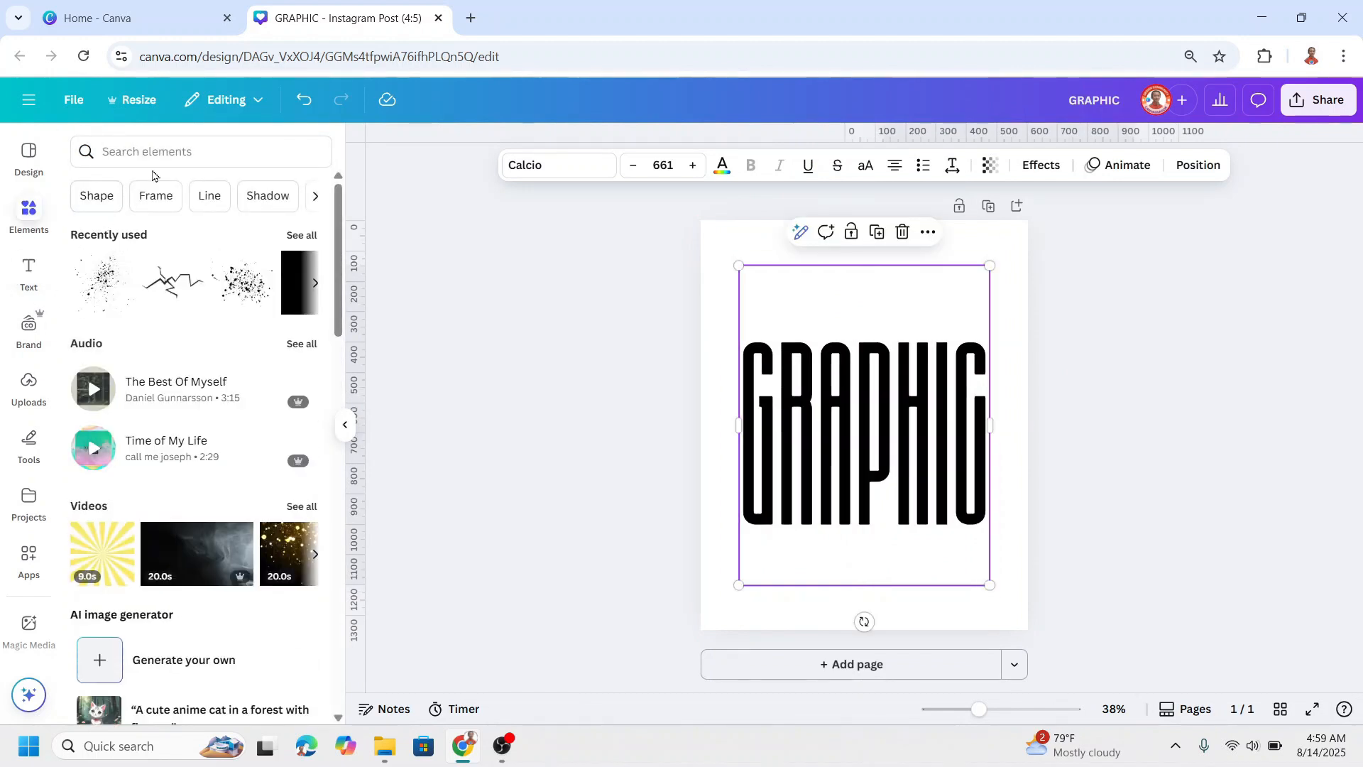
{"action": "left_click", "coordinate": [97, 195]}
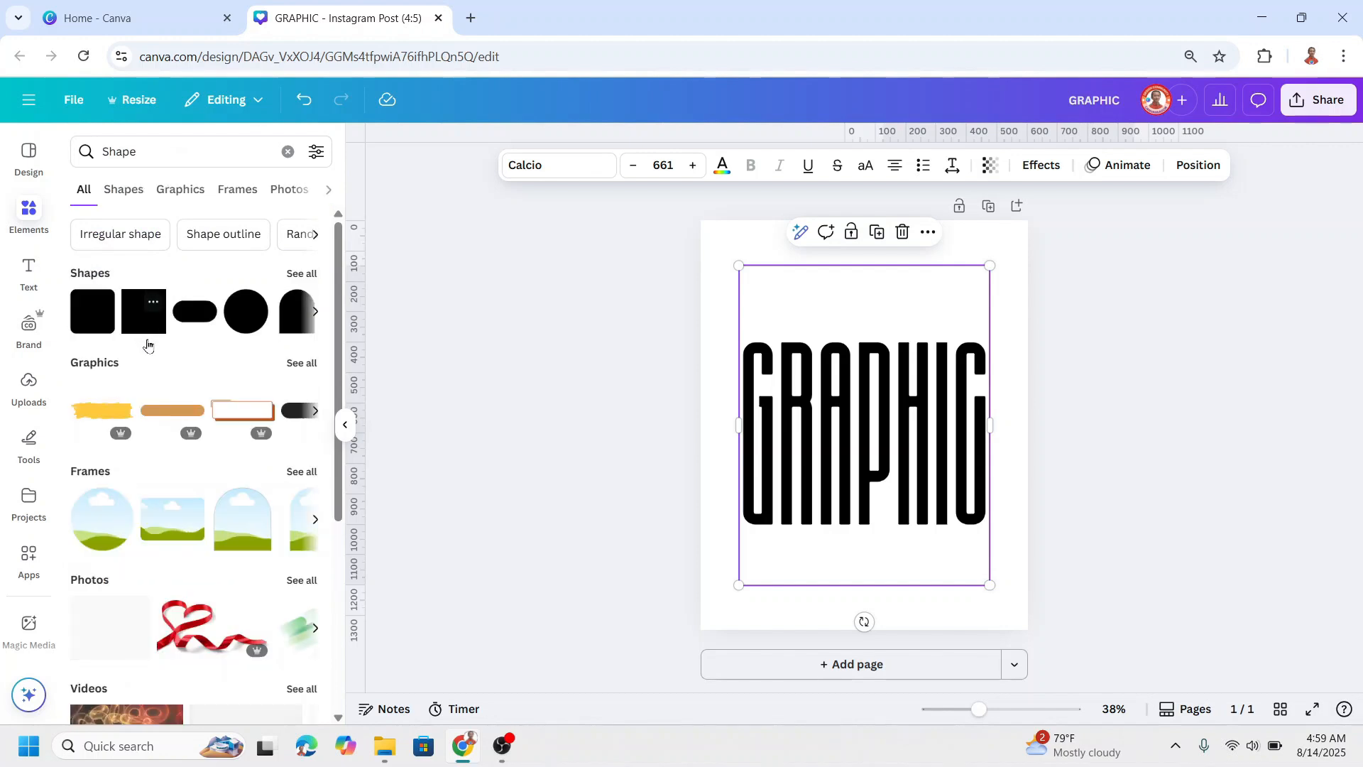
{"action": "left_click", "coordinate": [144, 312]}
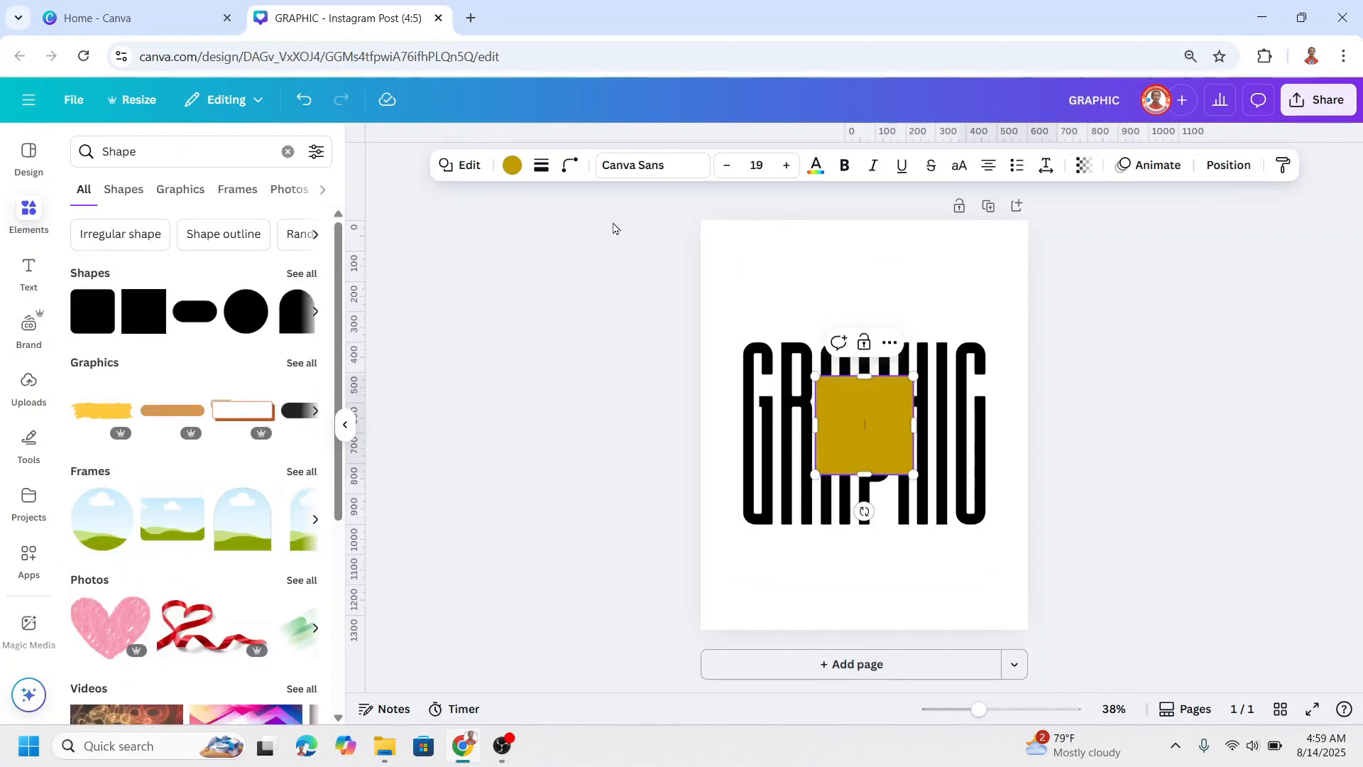
{"action": "left_click", "coordinate": [512, 166]}
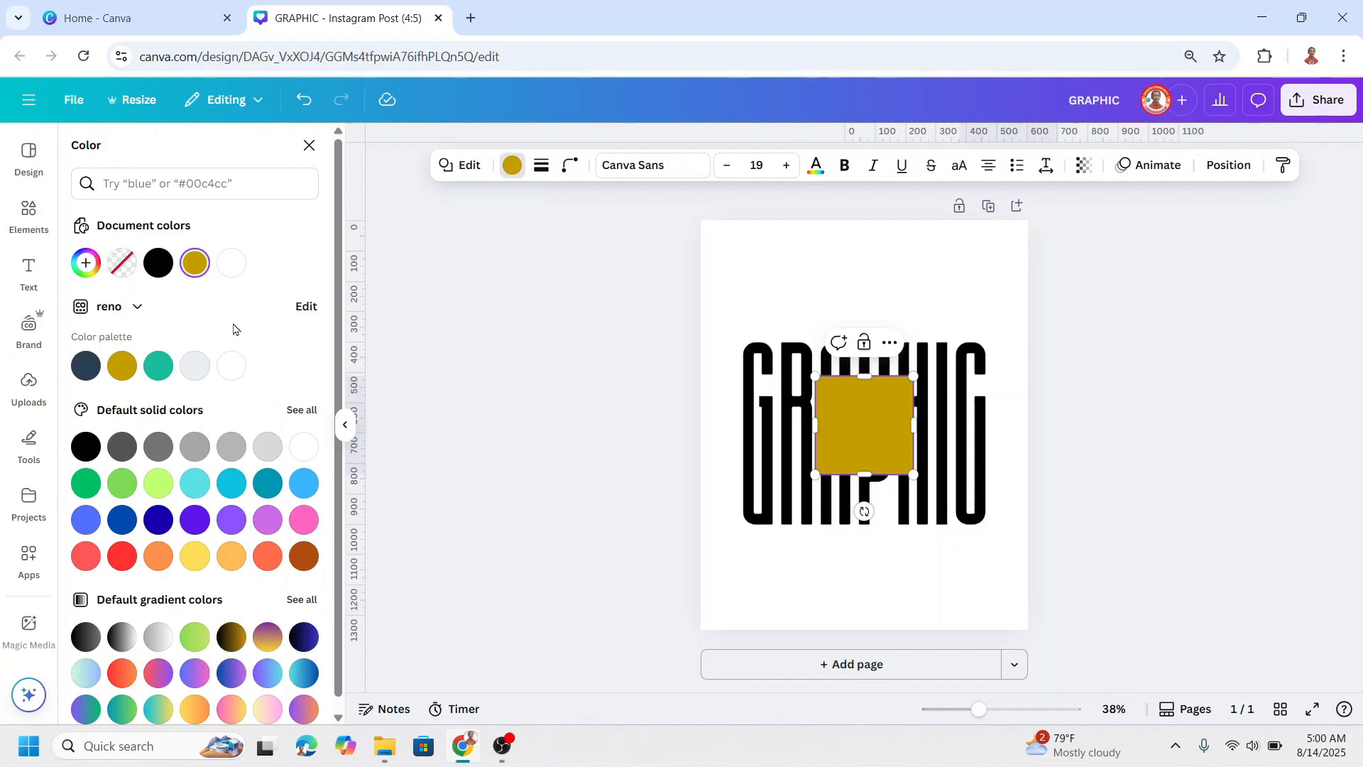
{"action": "left_click", "coordinate": [232, 365]}
Step: Reshape the white square into a thin horizontal strip about 845 px wide and place it across the middle of GRAPHIC
{"action": "left_click_drag", "start_coordinate": [818, 416], "coordinate": [734, 426]}
{"action": "left_click_drag", "start_coordinate": [915, 426], "coordinate": [989, 423]}
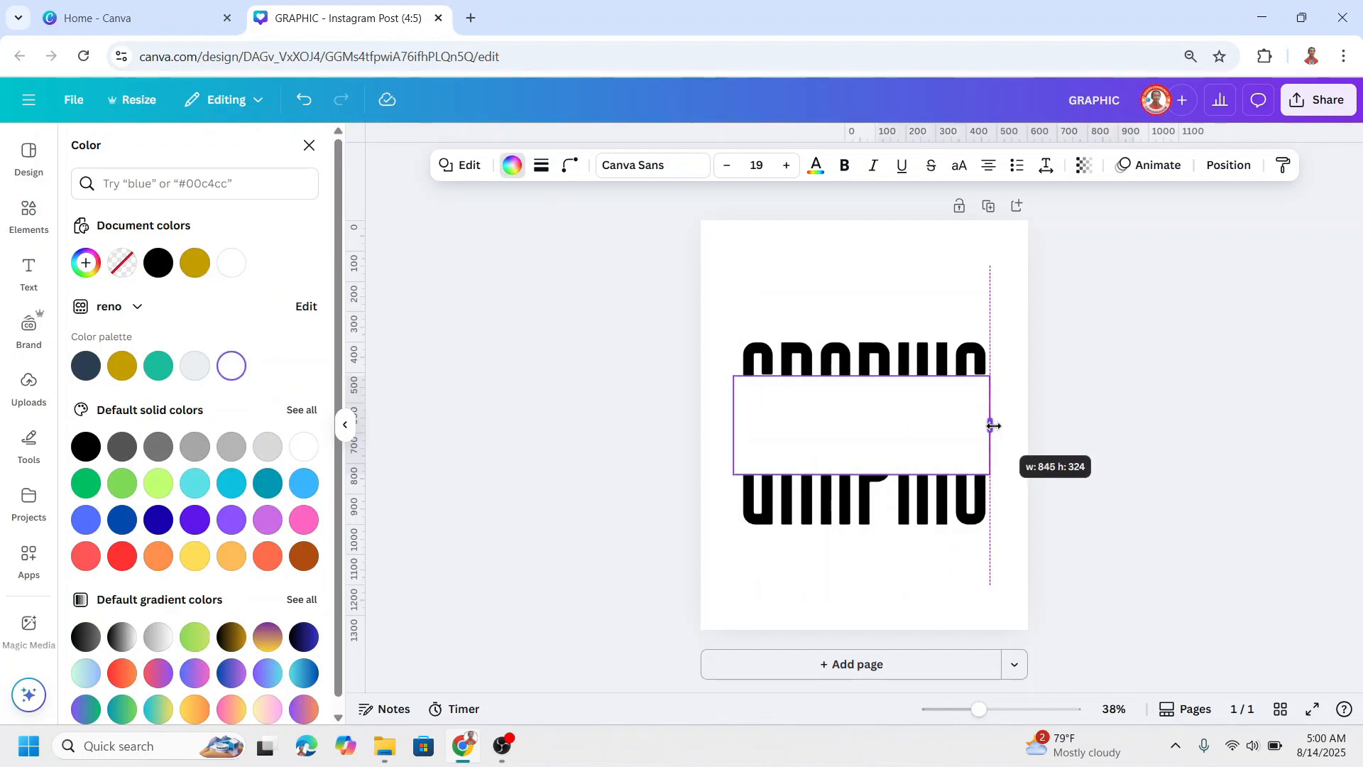
{"action": "left_click_drag", "start_coordinate": [863, 377], "coordinate": [860, 432]}
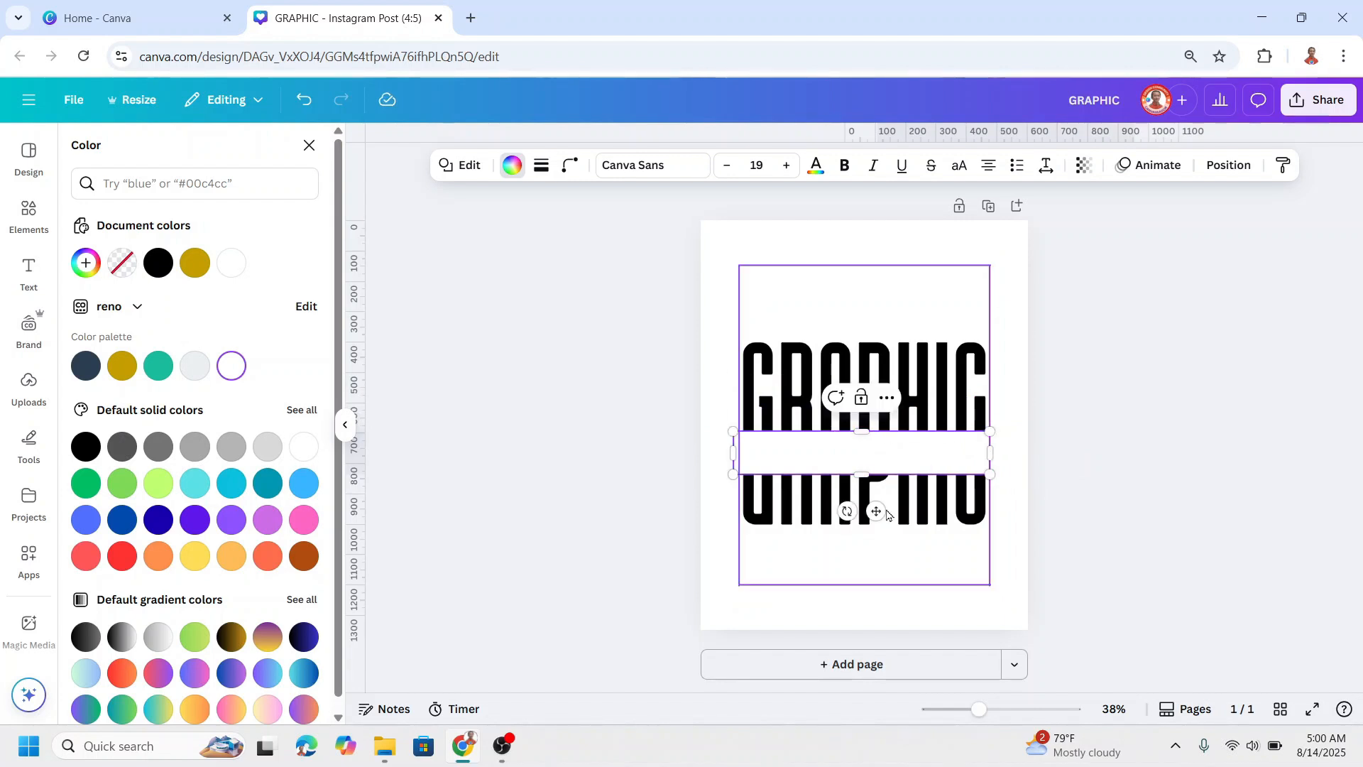
{"action": "left_click_drag", "start_coordinate": [874, 511], "coordinate": [884, 491]}
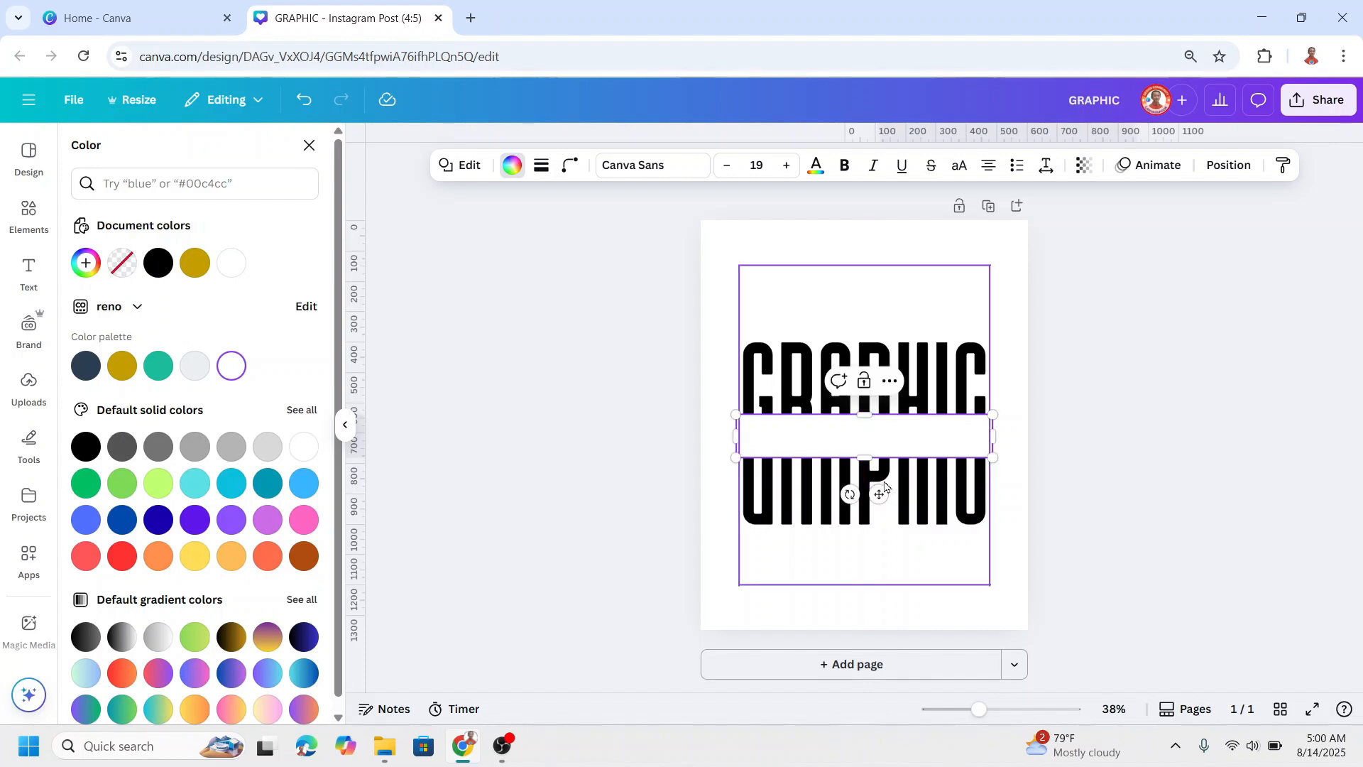
Step: Add a text box reading DESIGN and move it onto the white strip
{"action": "left_click", "coordinate": [31, 274]}
{"action": "type", "text": "tDESIGN"}
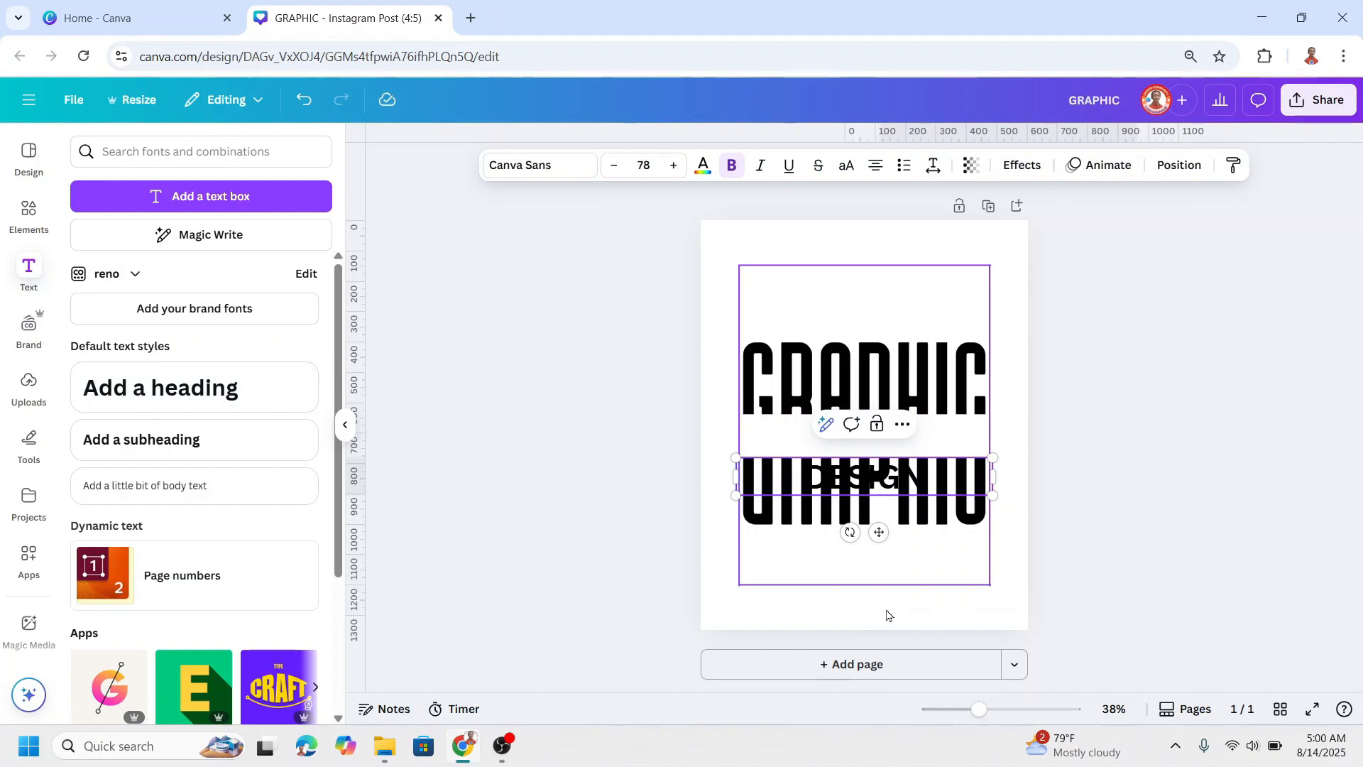
{"action": "left_click_drag", "start_coordinate": [921, 477], "coordinate": [922, 437]}
Step: Set the DESIGN text's font to Archivo Black and increase its letter spacing until it spans the width of GRAPHIC
{"action": "left_click", "coordinate": [526, 164]}
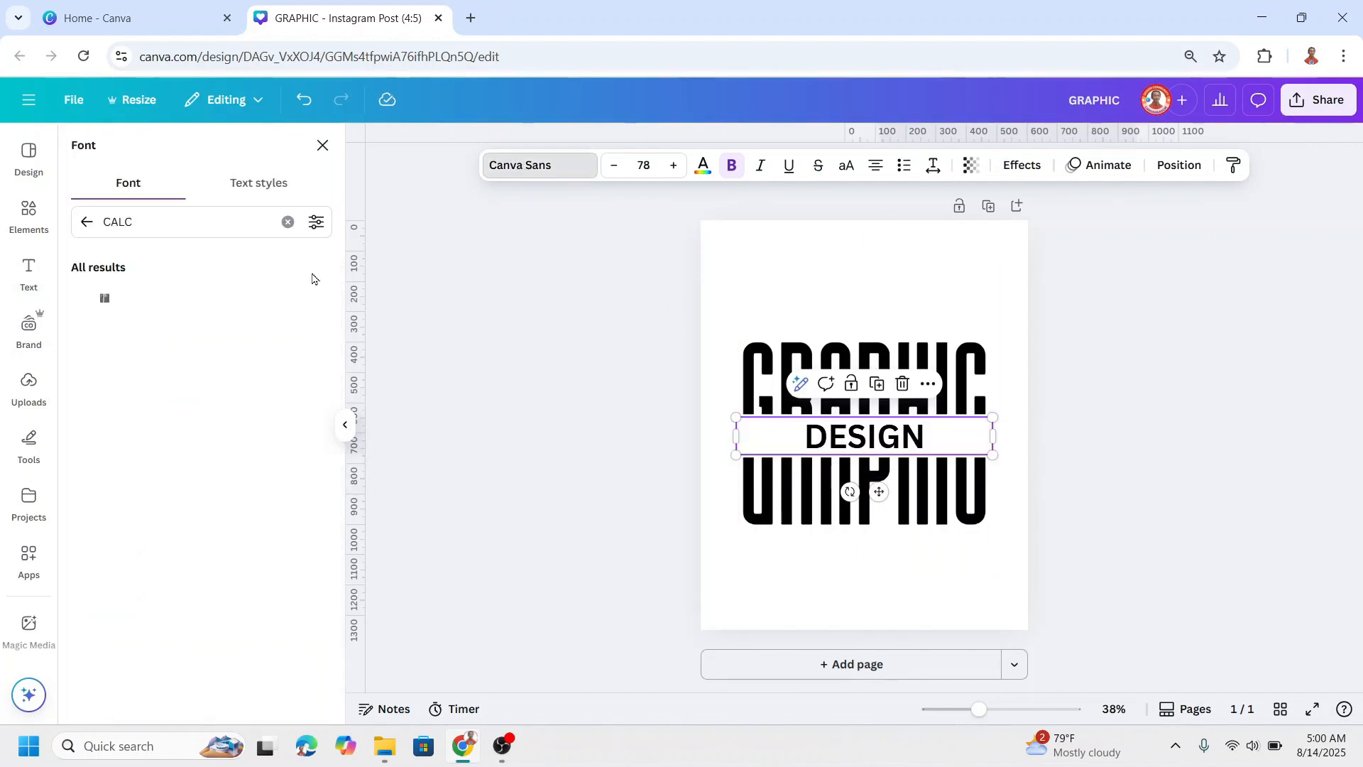
{"action": "left_click", "coordinate": [84, 224]}
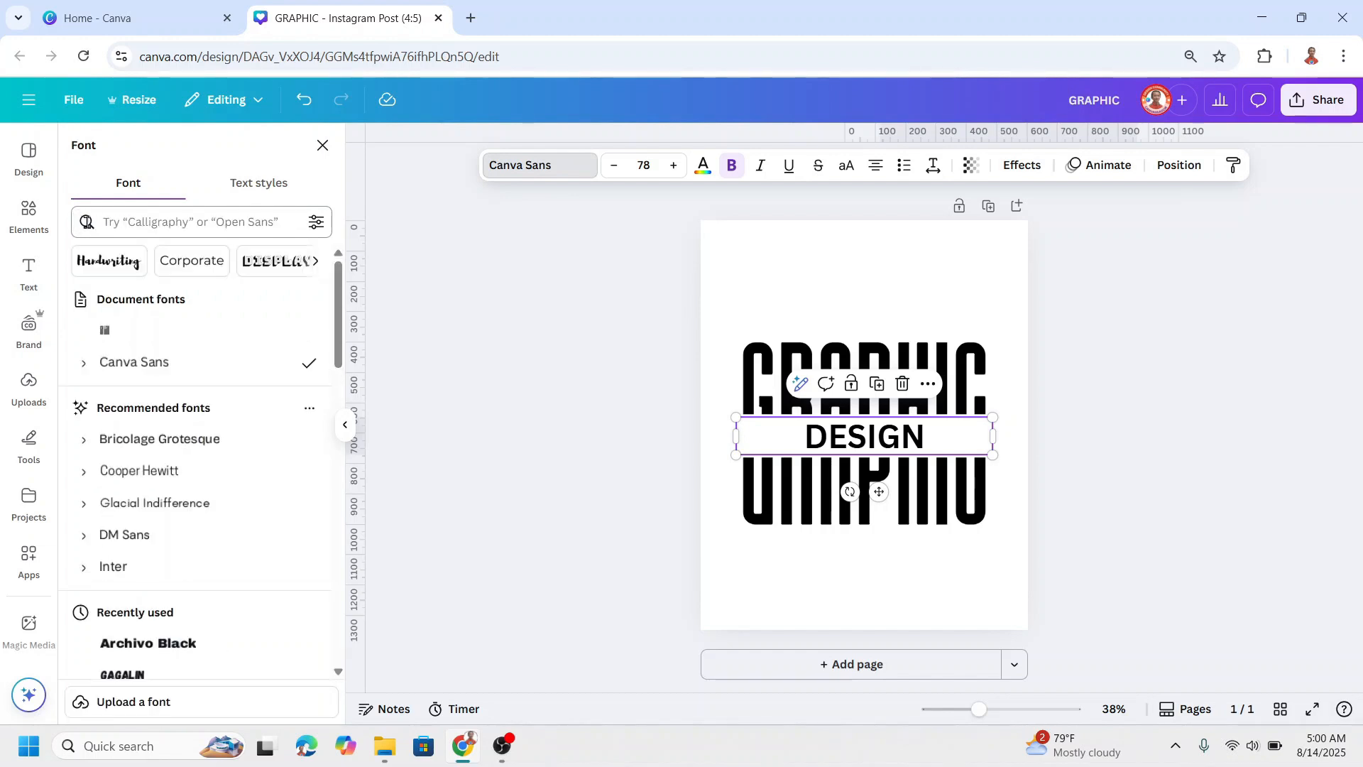
{"action": "left_click", "coordinate": [195, 646]}
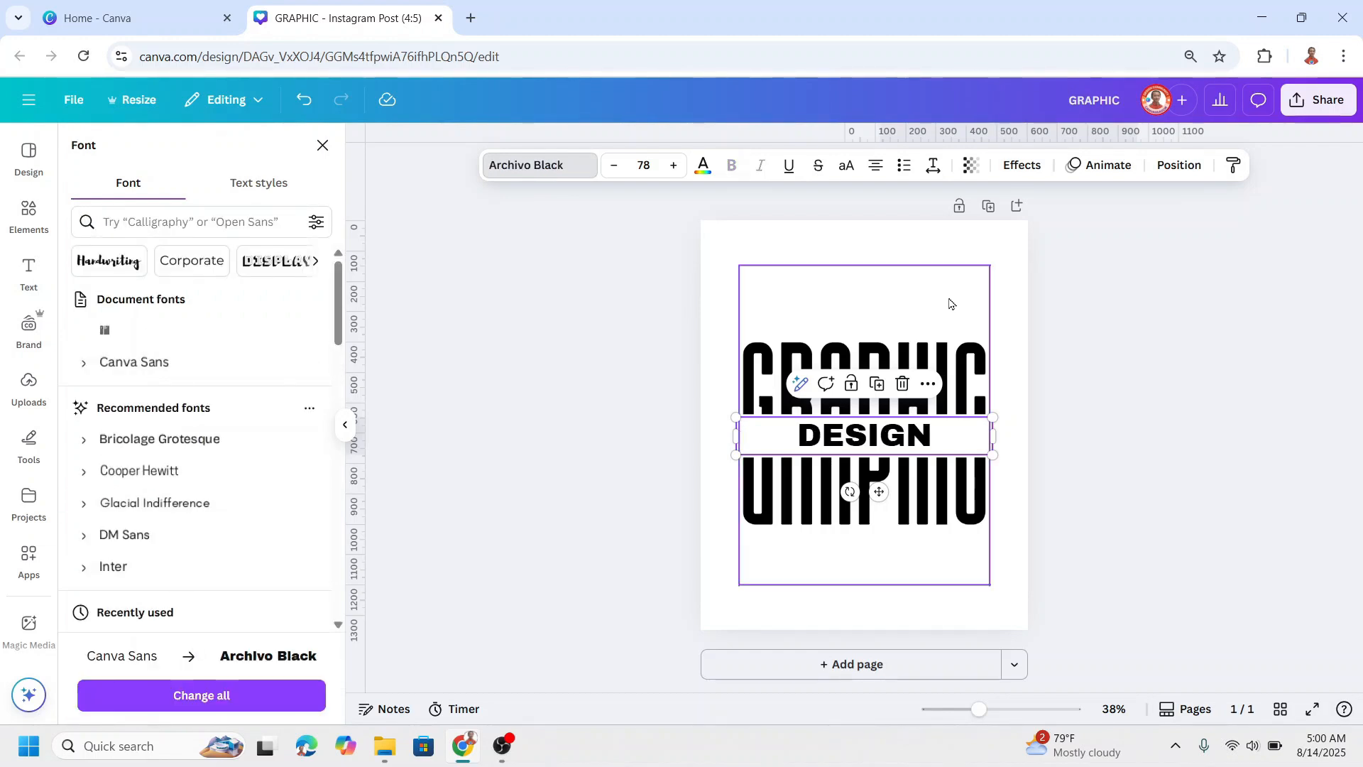
{"action": "left_click", "coordinate": [933, 167]}
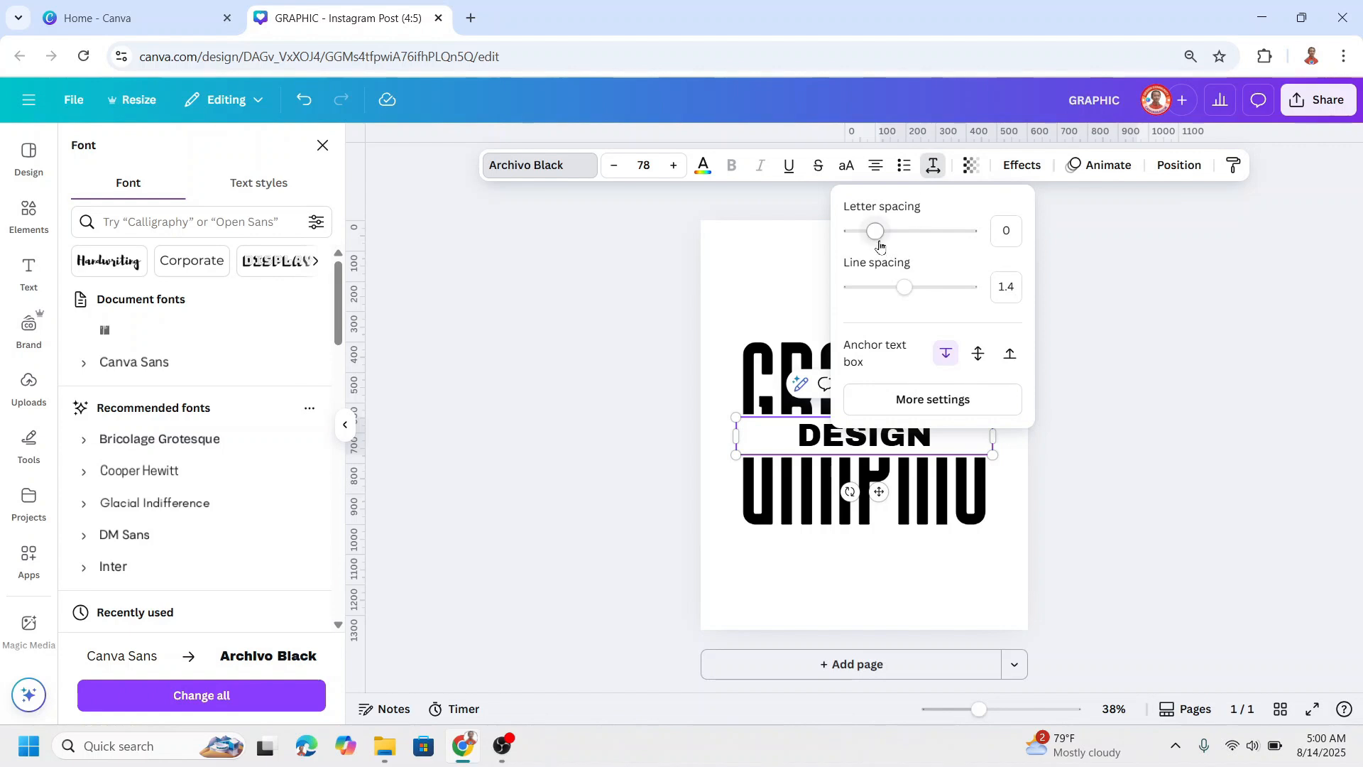
{"action": "left_click_drag", "start_coordinate": [876, 239], "coordinate": [958, 241]}
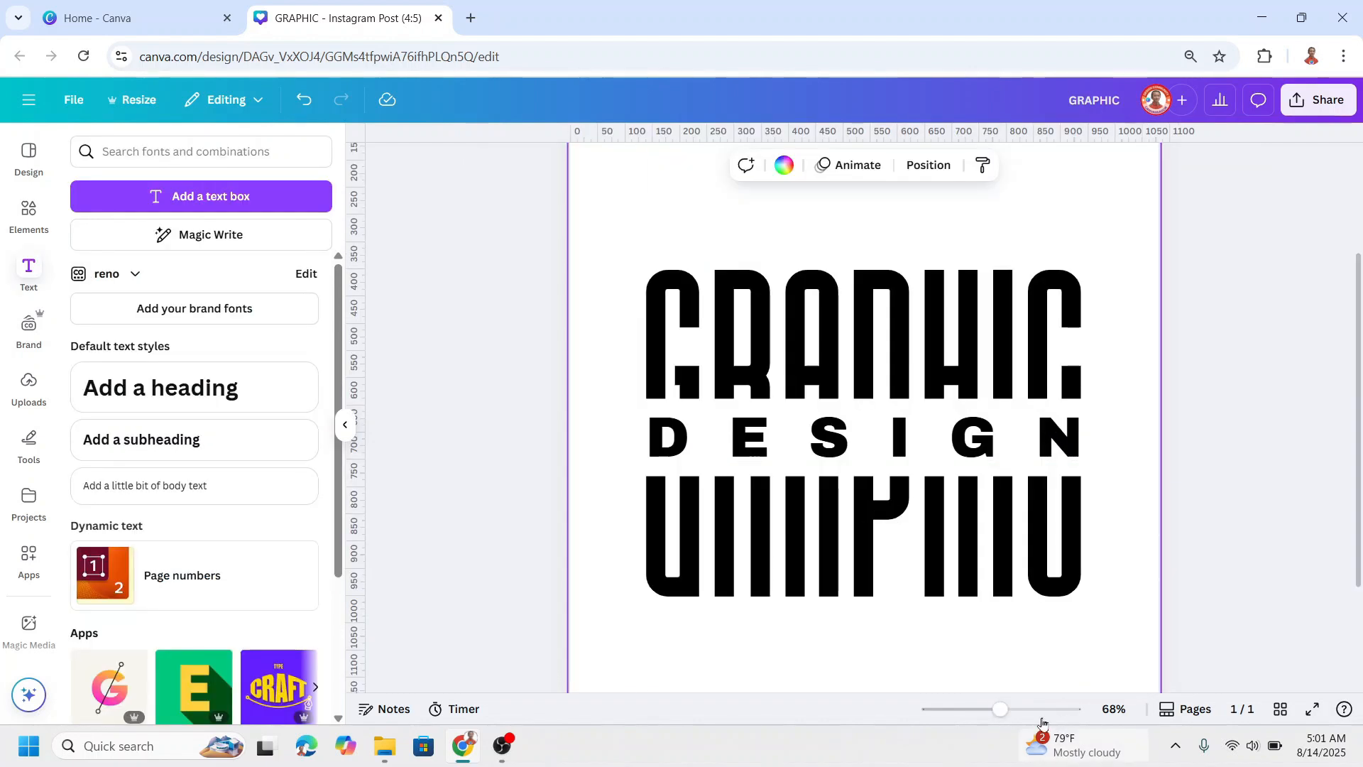
Step: Fill the page background and the strip behind DESIGN with the same default solid red
{"action": "left_click", "coordinate": [982, 712]}
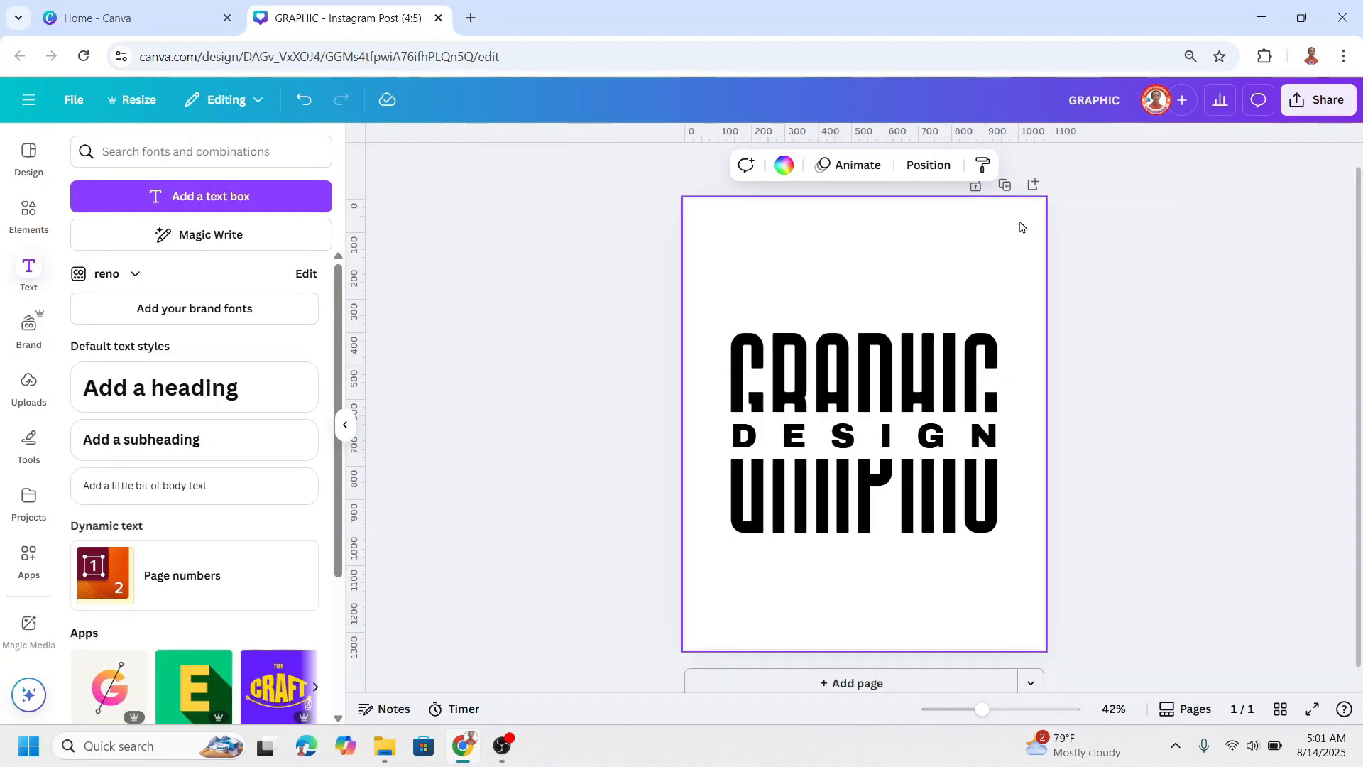
{"action": "left_click", "coordinate": [783, 166]}
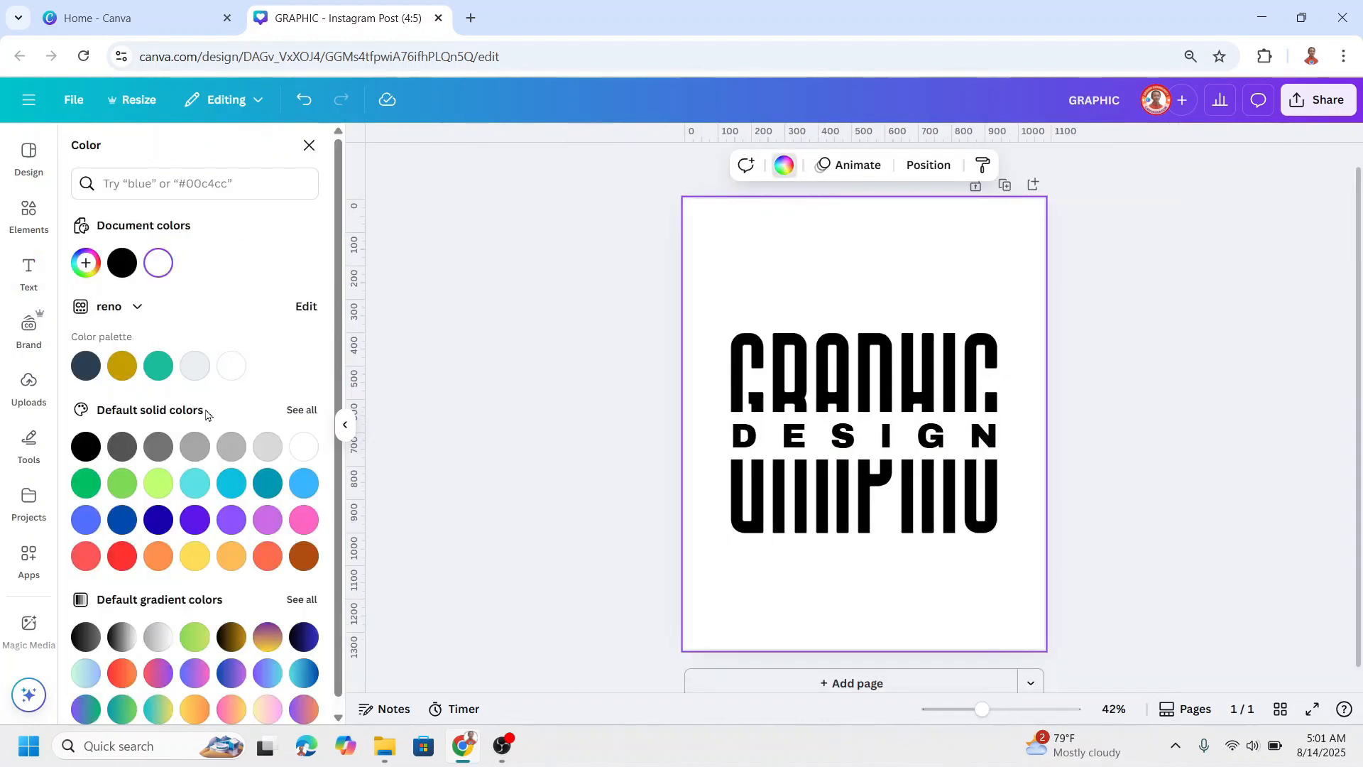
{"action": "left_click", "coordinate": [120, 551]}
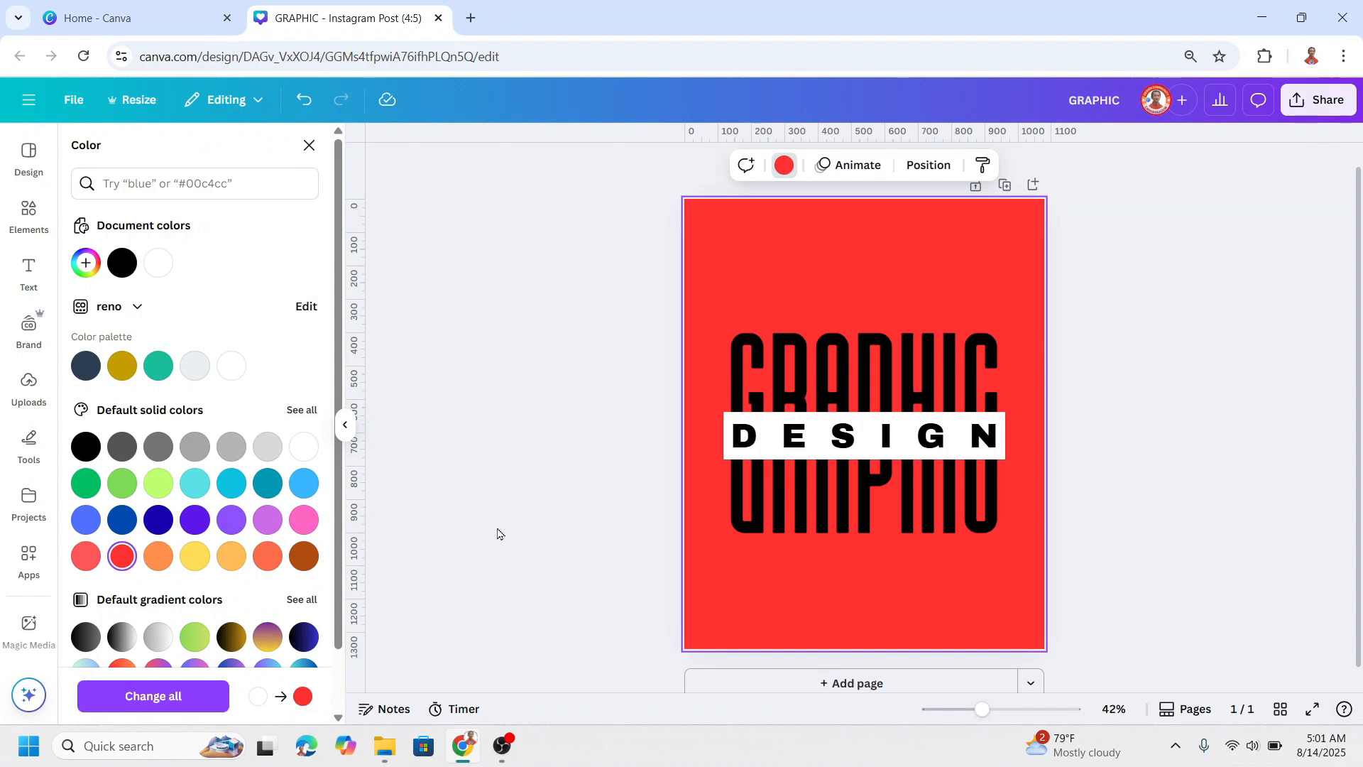
{"action": "left_click", "coordinate": [727, 419]}
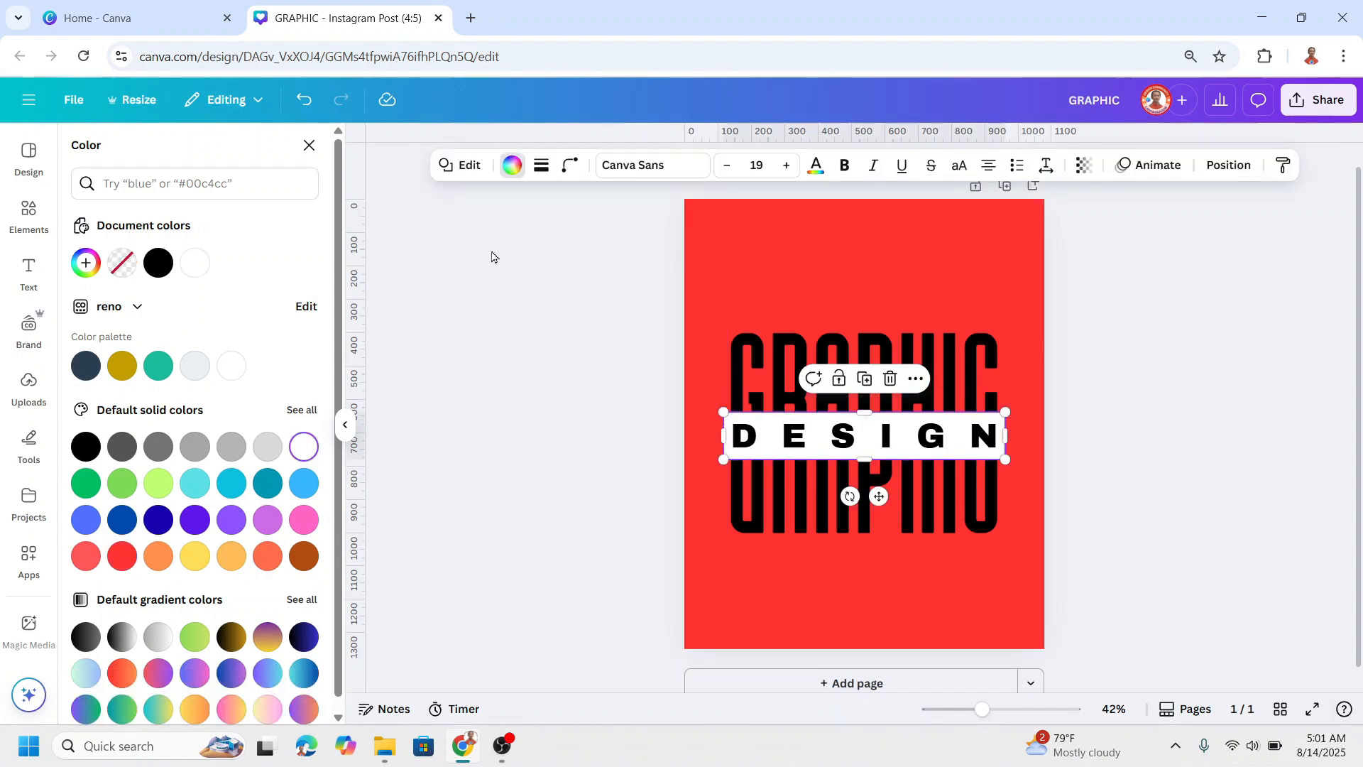
{"action": "left_click", "coordinate": [122, 556]}
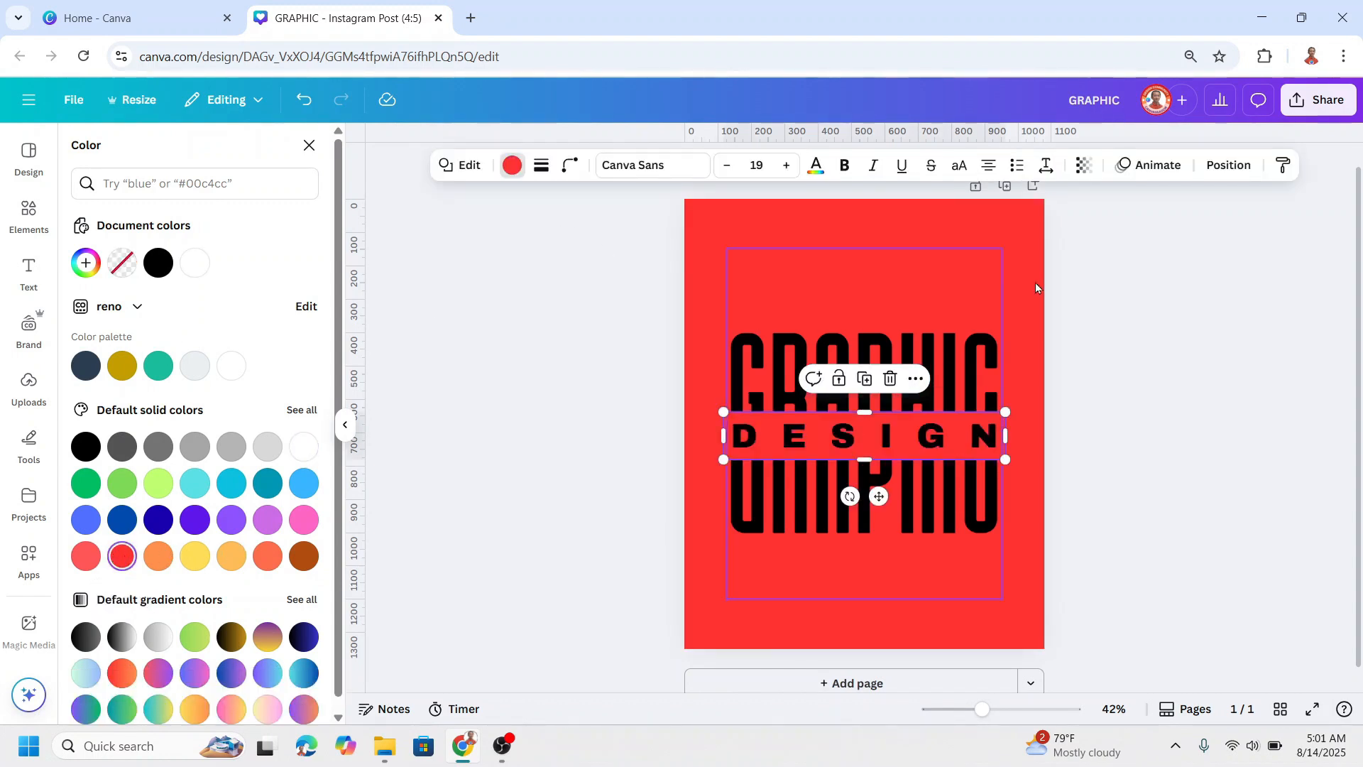
Step: Change the text colour of both DESIGN and GRAPHIC to white
{"action": "left_click", "coordinate": [956, 438]}
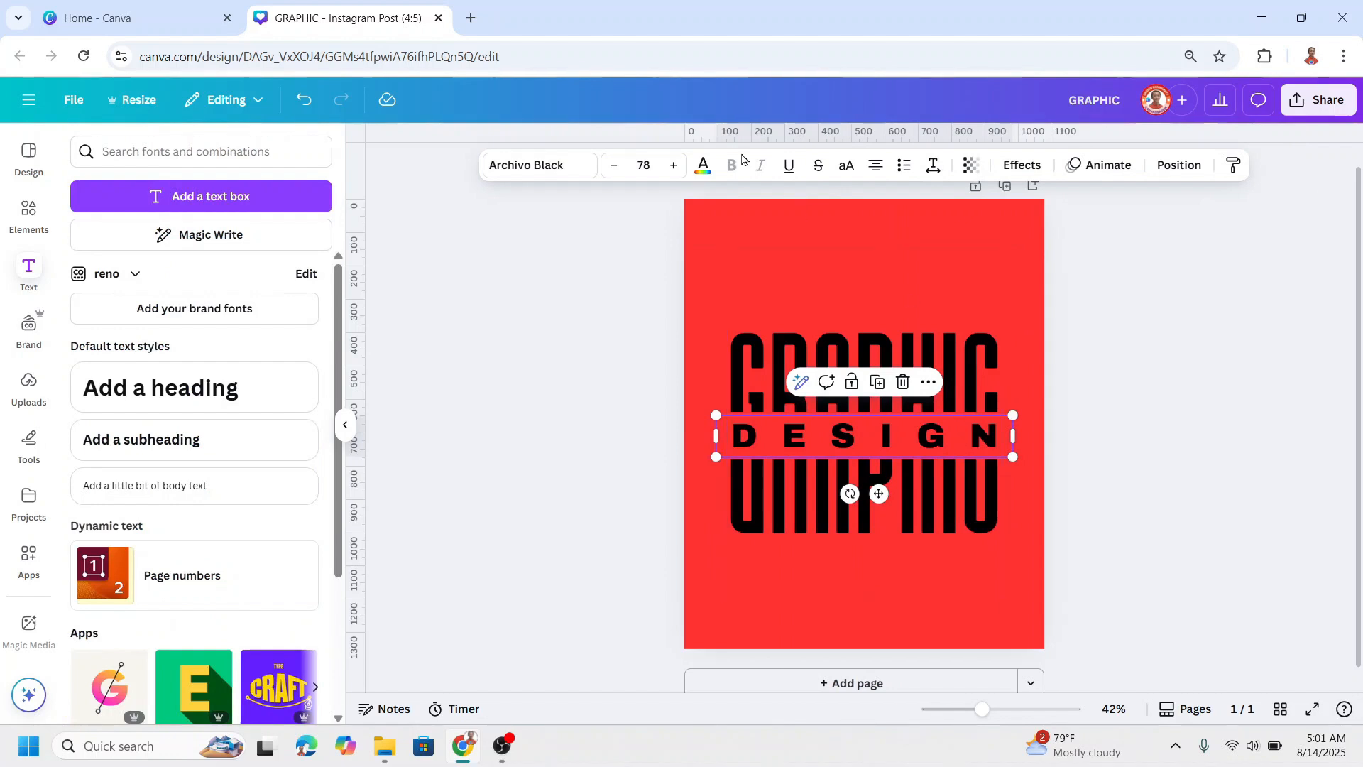
{"action": "left_click", "coordinate": [703, 165]}
{"action": "left_click", "coordinate": [240, 369]}
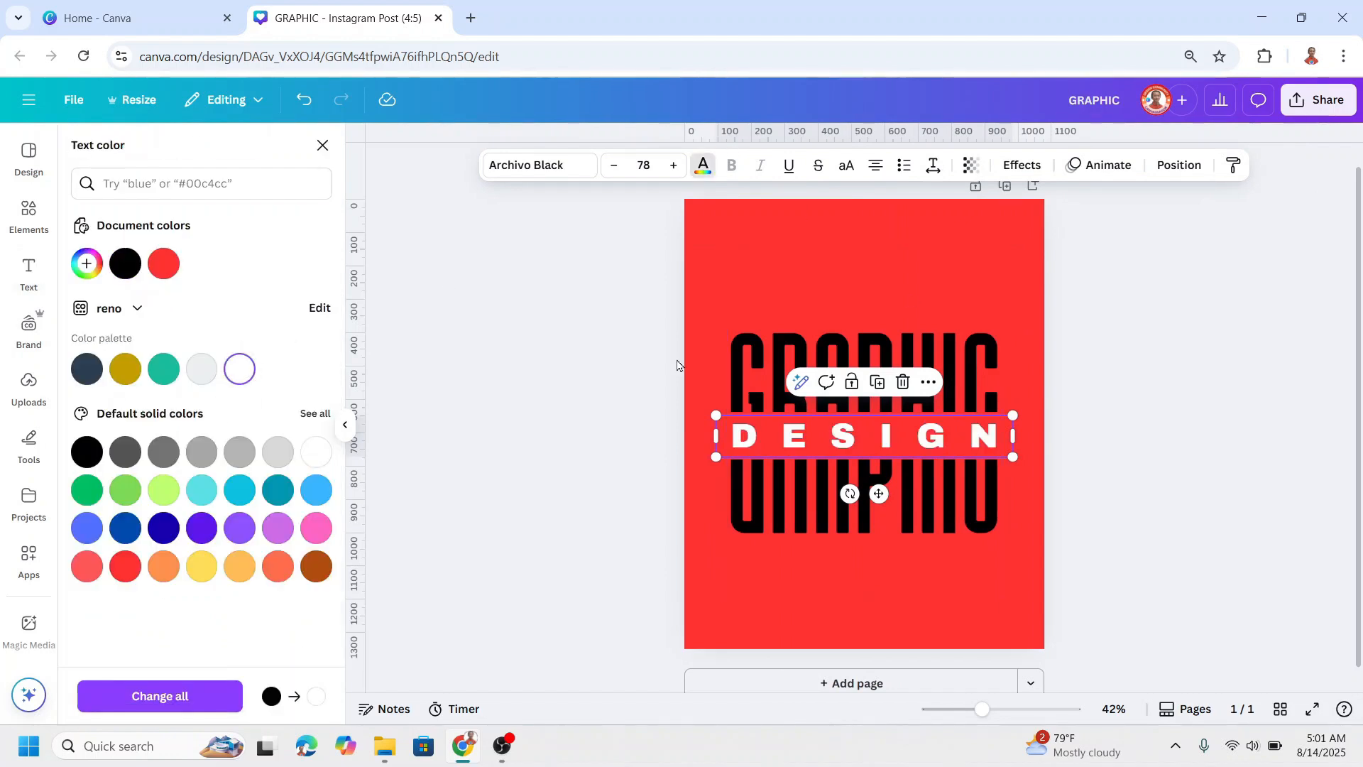
{"action": "left_click", "coordinate": [758, 352]}
{"action": "left_click", "coordinate": [240, 369]}
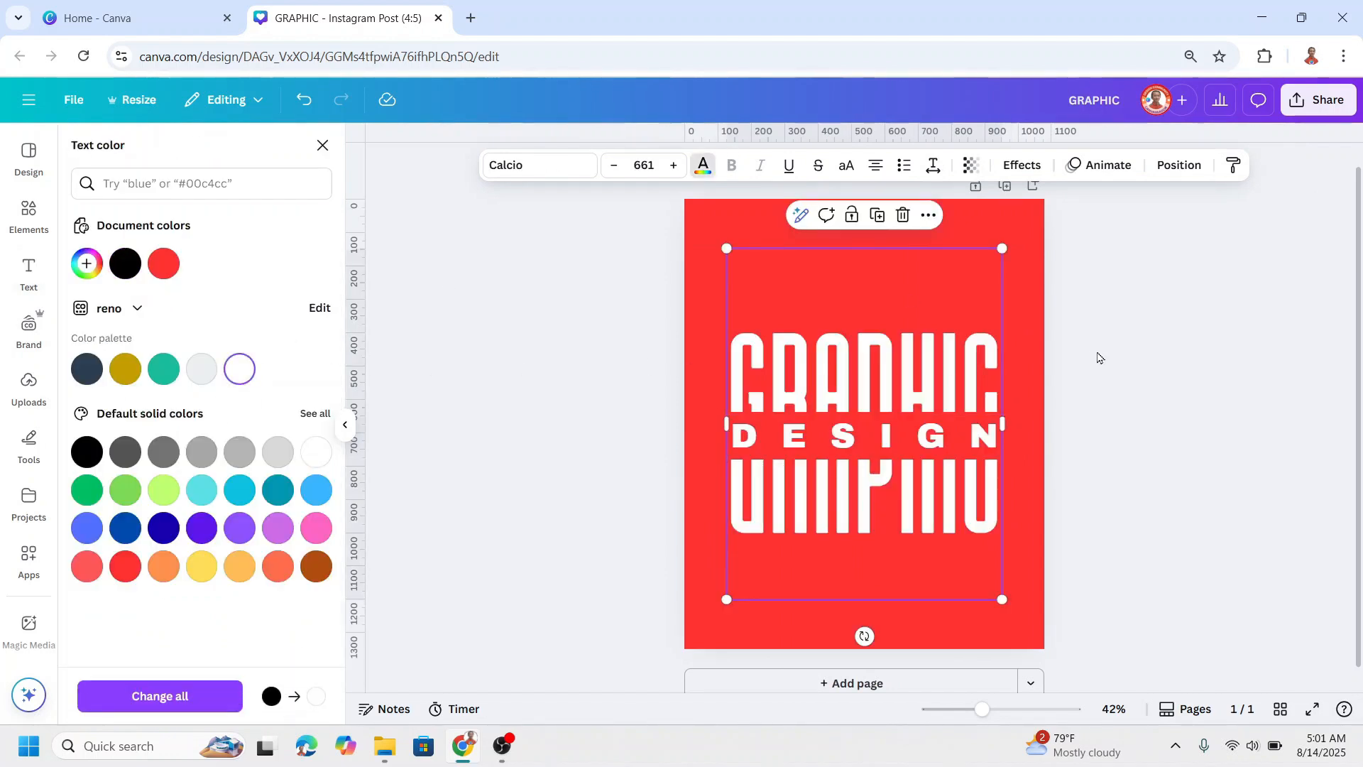
{"action": "left_click", "coordinate": [1101, 347]}
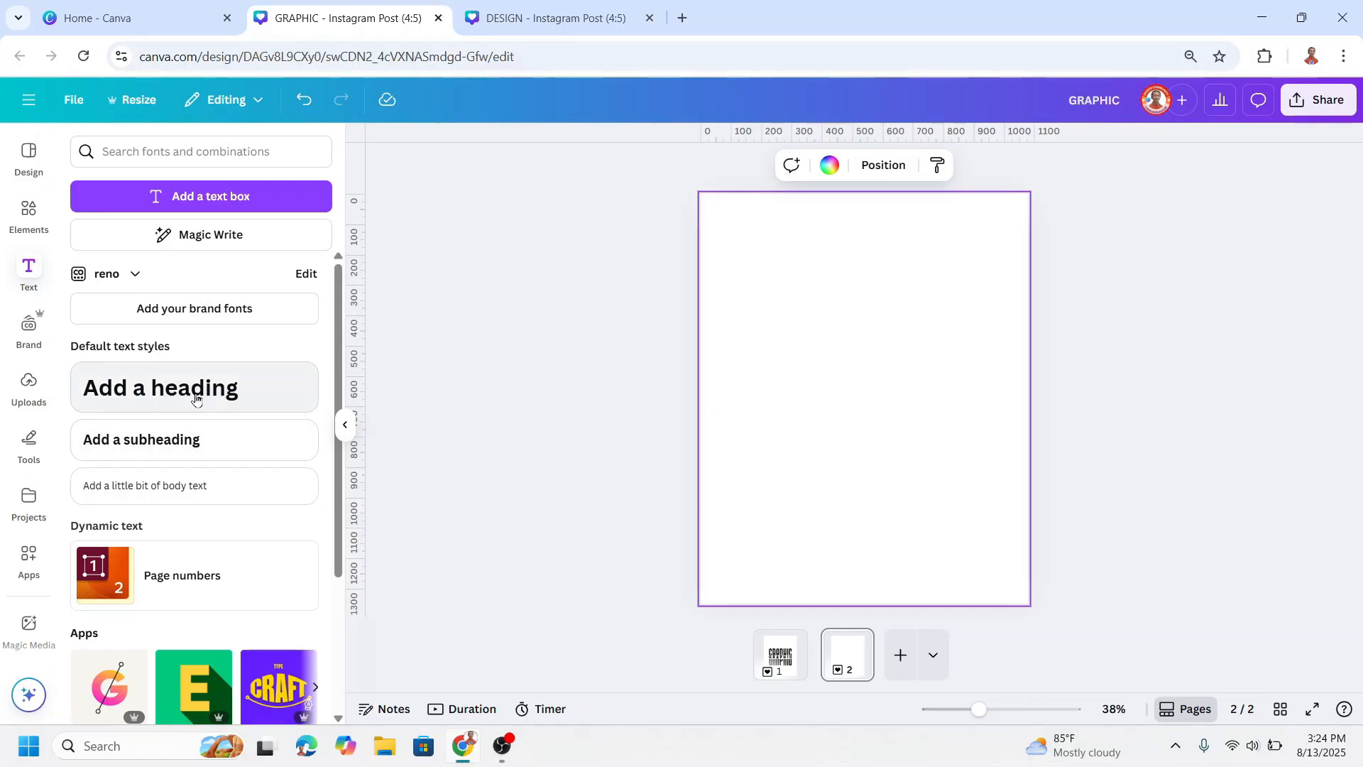
Step: Add a heading reading BOLD to the blank page 2 and set its font to Archivo Black
{"action": "left_click", "coordinate": [196, 397]}
{"action": "type", "text": "BOLD"}
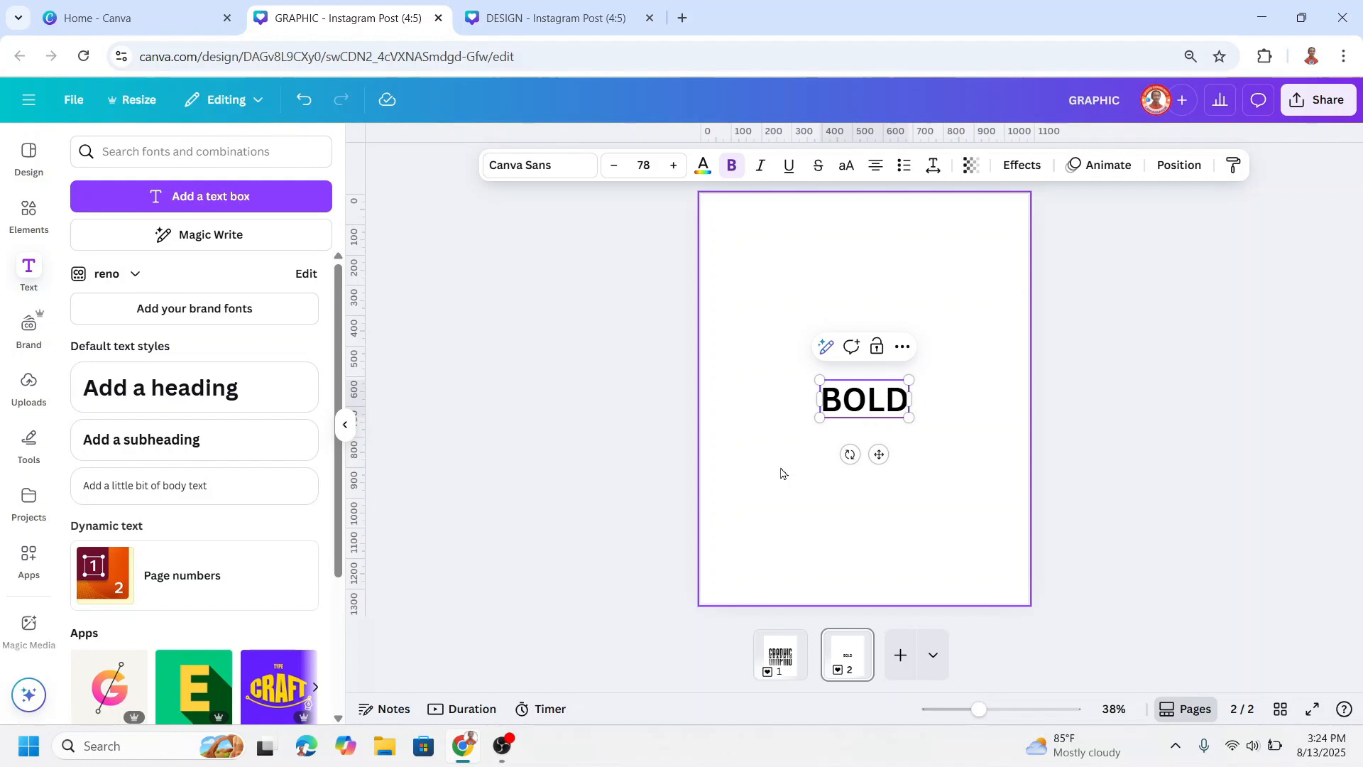
{"action": "key", "text": "ctrl+a"}
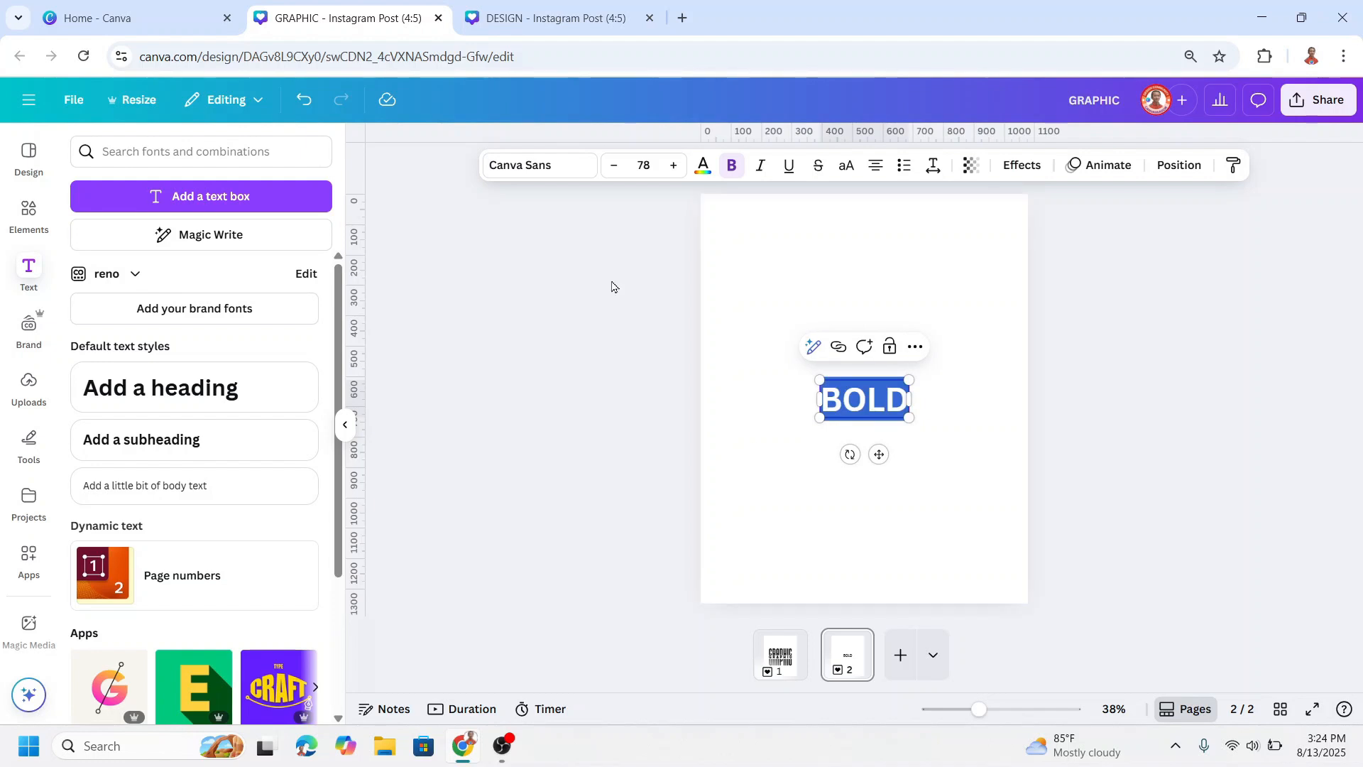
{"action": "left_click", "coordinate": [537, 166]}
{"action": "scroll", "coordinate": [197, 397], "scroll_direction": "up", "scroll_amount": 2}
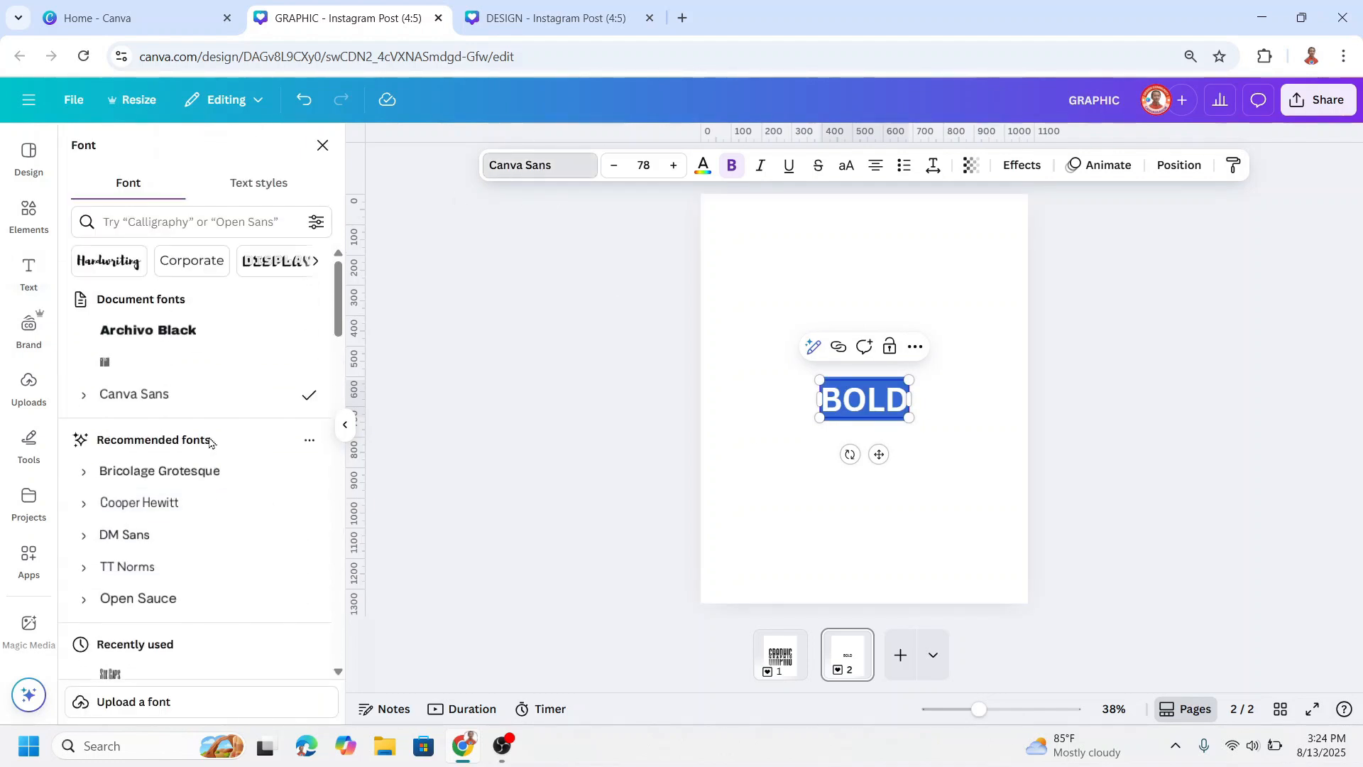
{"action": "left_click", "coordinate": [179, 338]}
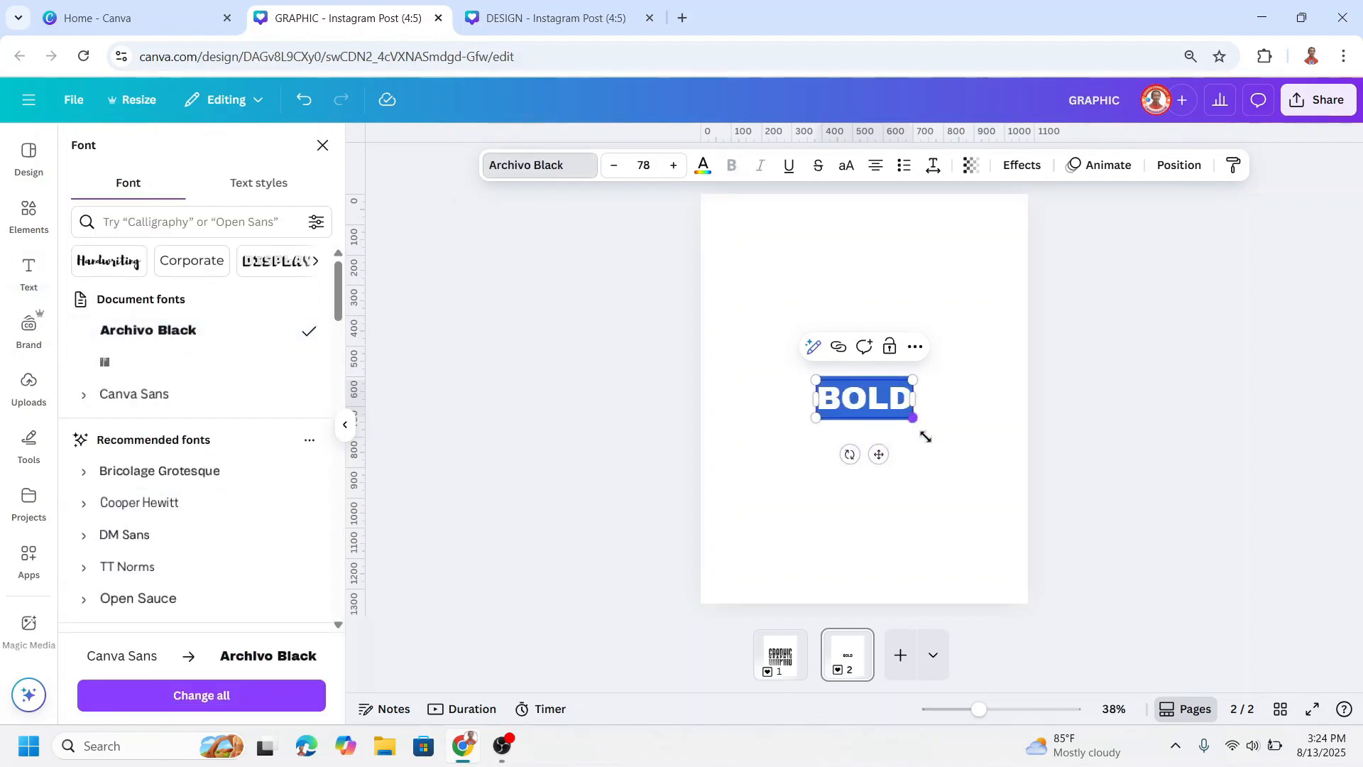
Step: Enlarge the BOLD text to about size 232, nearly the page width, and centre it on the page
{"action": "left_click_drag", "start_coordinate": [914, 419], "coordinate": [1007, 456]}
{"action": "left_click_drag", "start_coordinate": [818, 371], "coordinate": [732, 302]}
{"action": "left_click", "coordinate": [880, 541]}
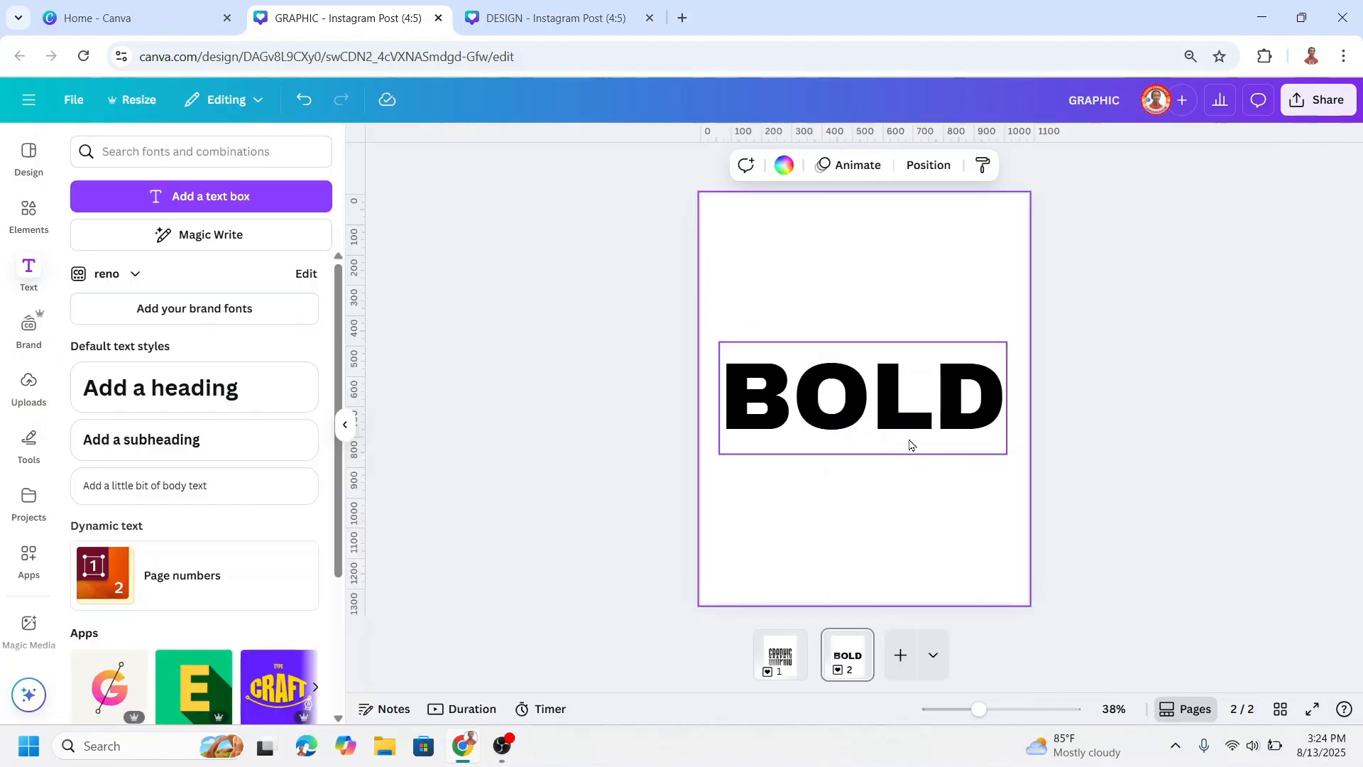
{"action": "left_click_drag", "start_coordinate": [871, 425], "coordinate": [874, 421]}
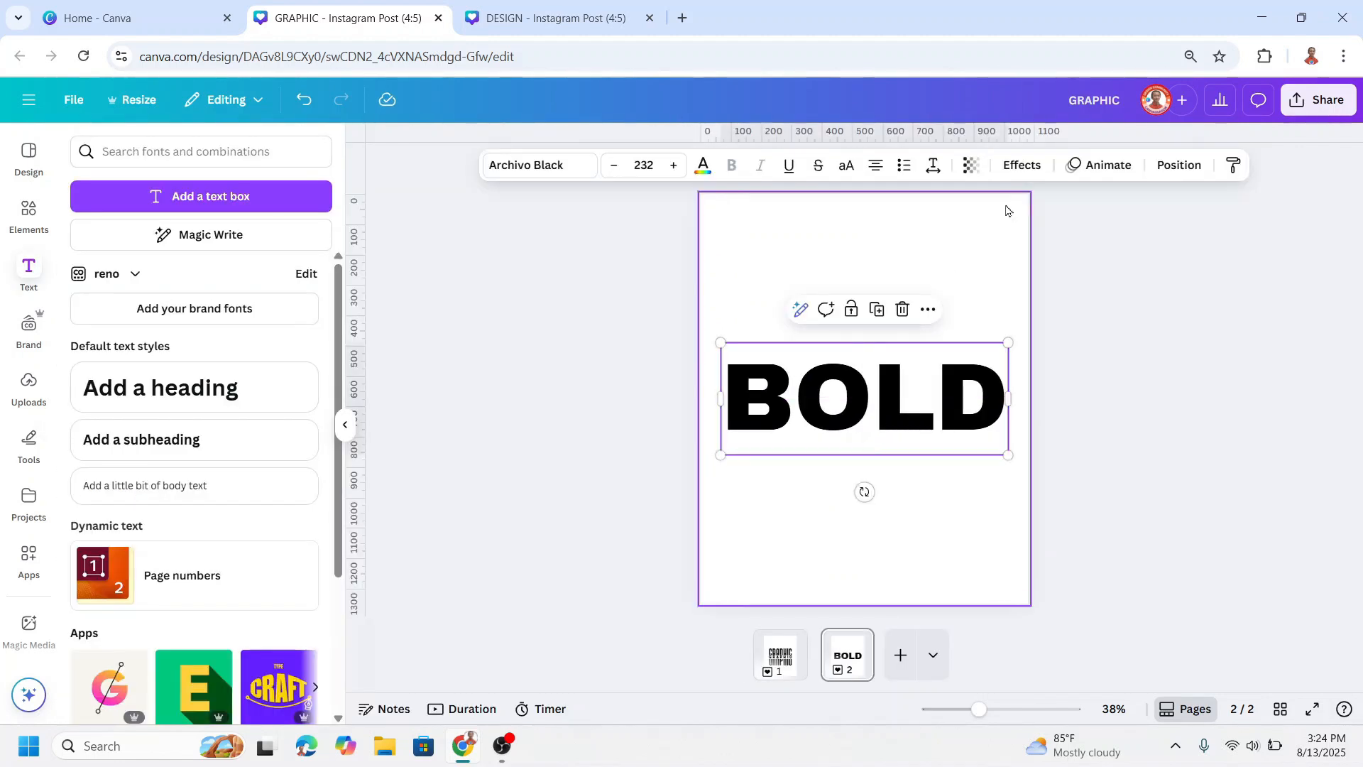
Step: Apply an Outline effect to the BOLD text in black with a thickness of about 69
{"action": "left_click", "coordinate": [1023, 165]}
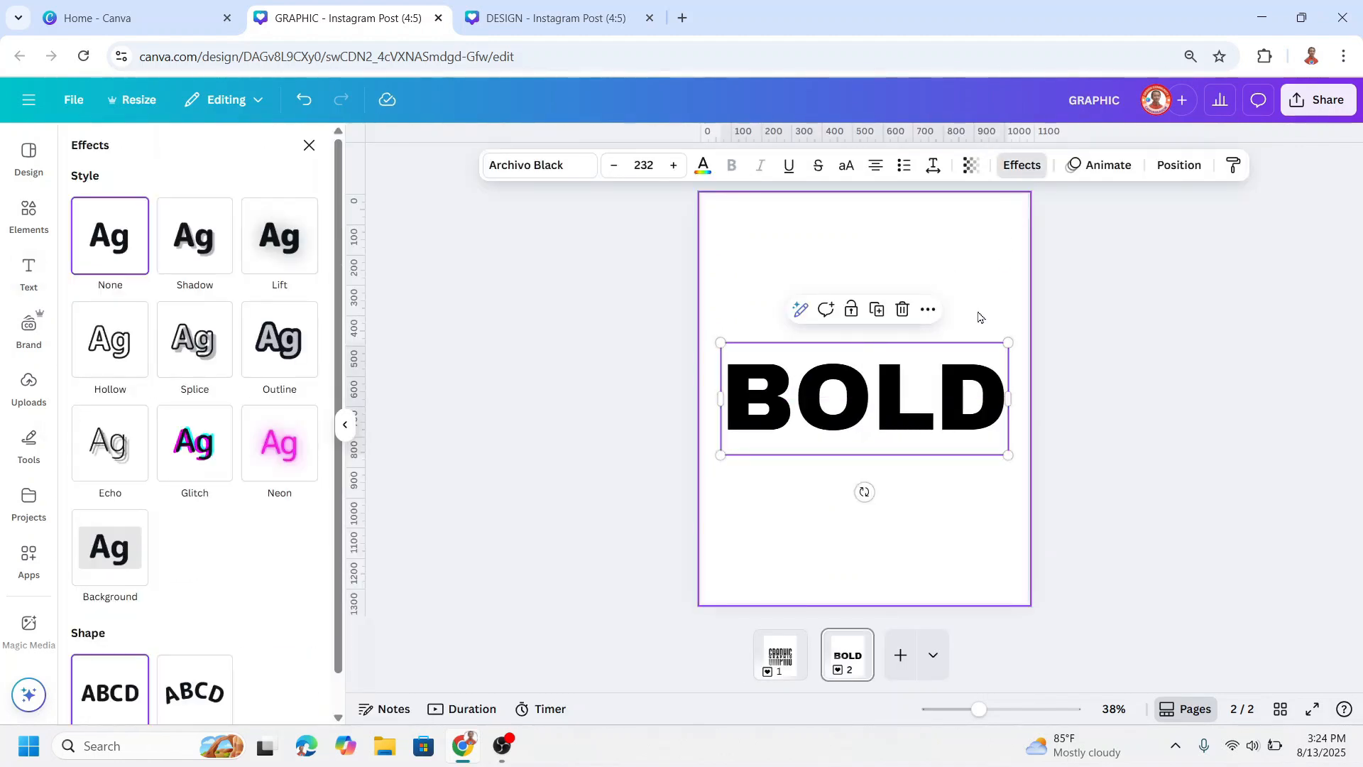
{"action": "left_click", "coordinate": [290, 348]}
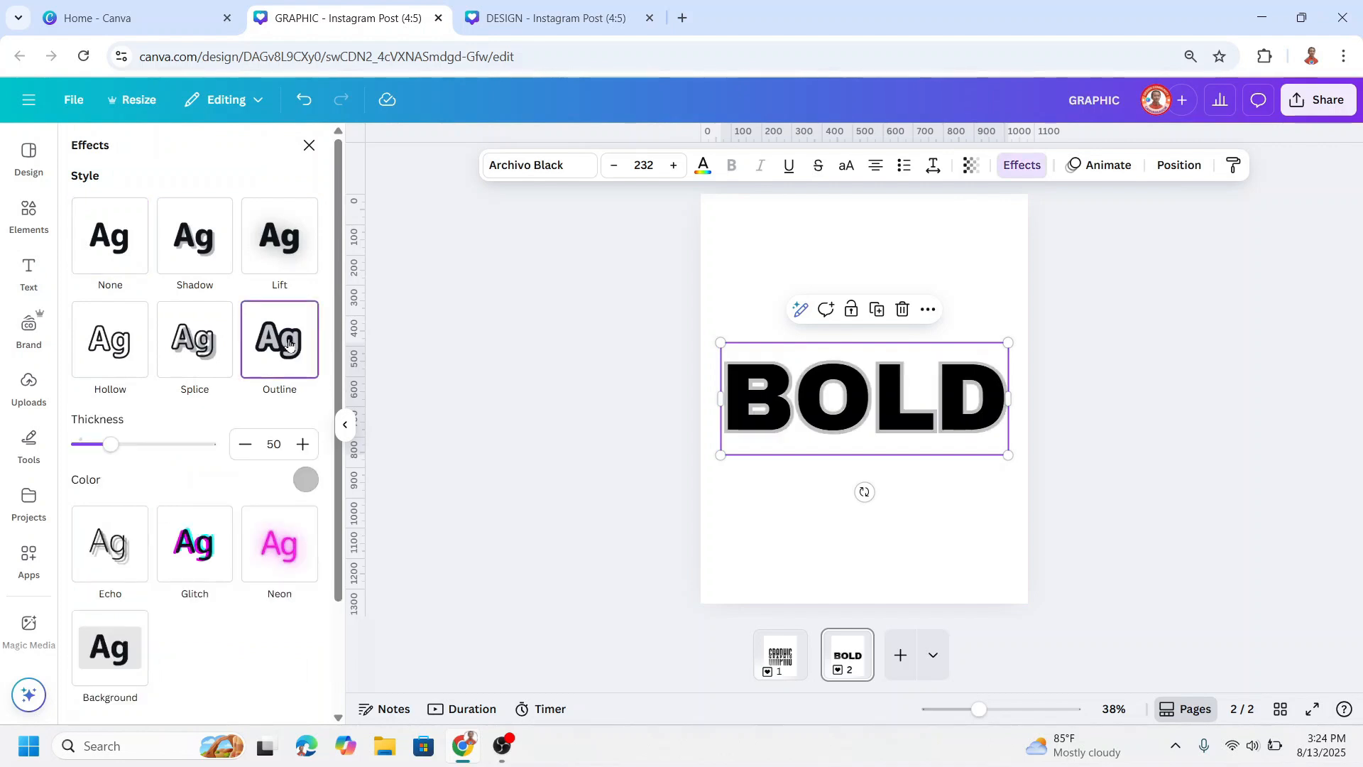
{"action": "left_click", "coordinate": [306, 480]}
{"action": "left_click", "coordinate": [115, 260]}
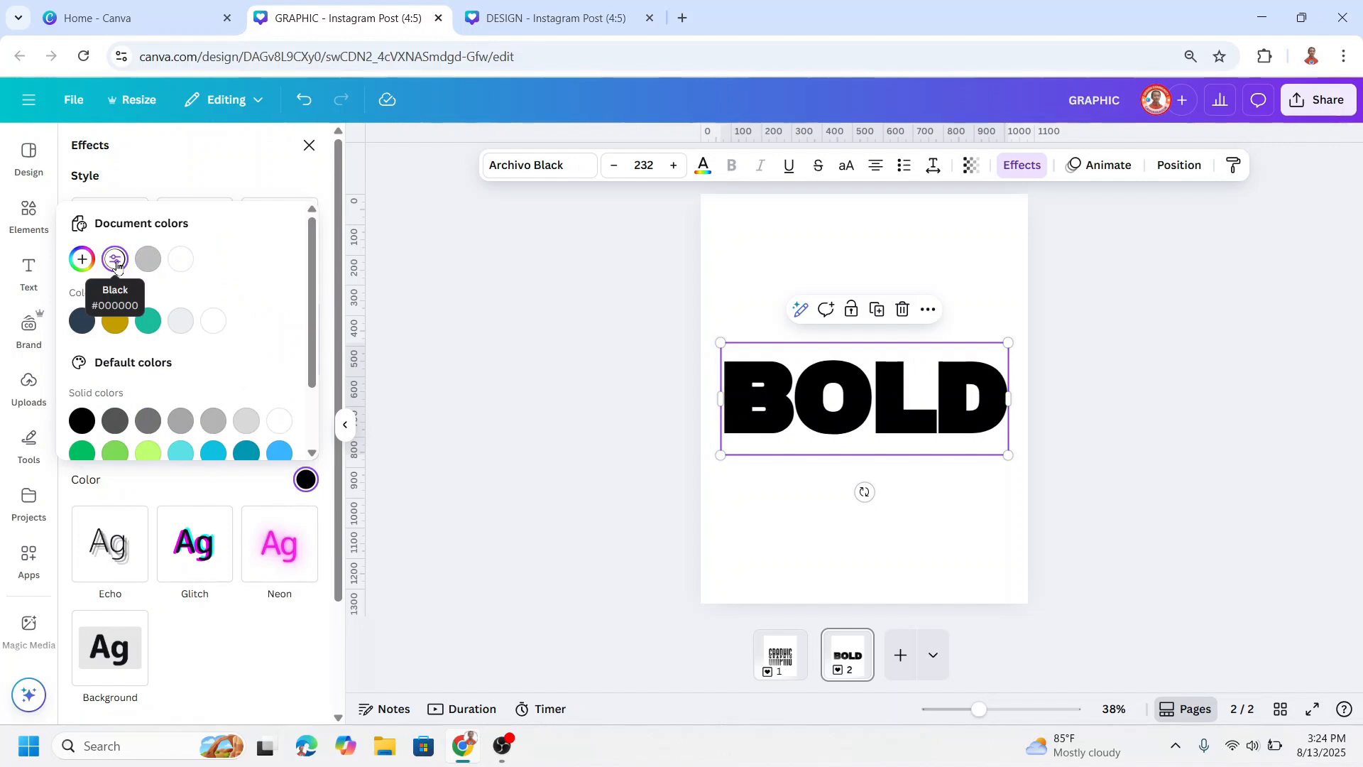
{"action": "left_click", "coordinate": [179, 488]}
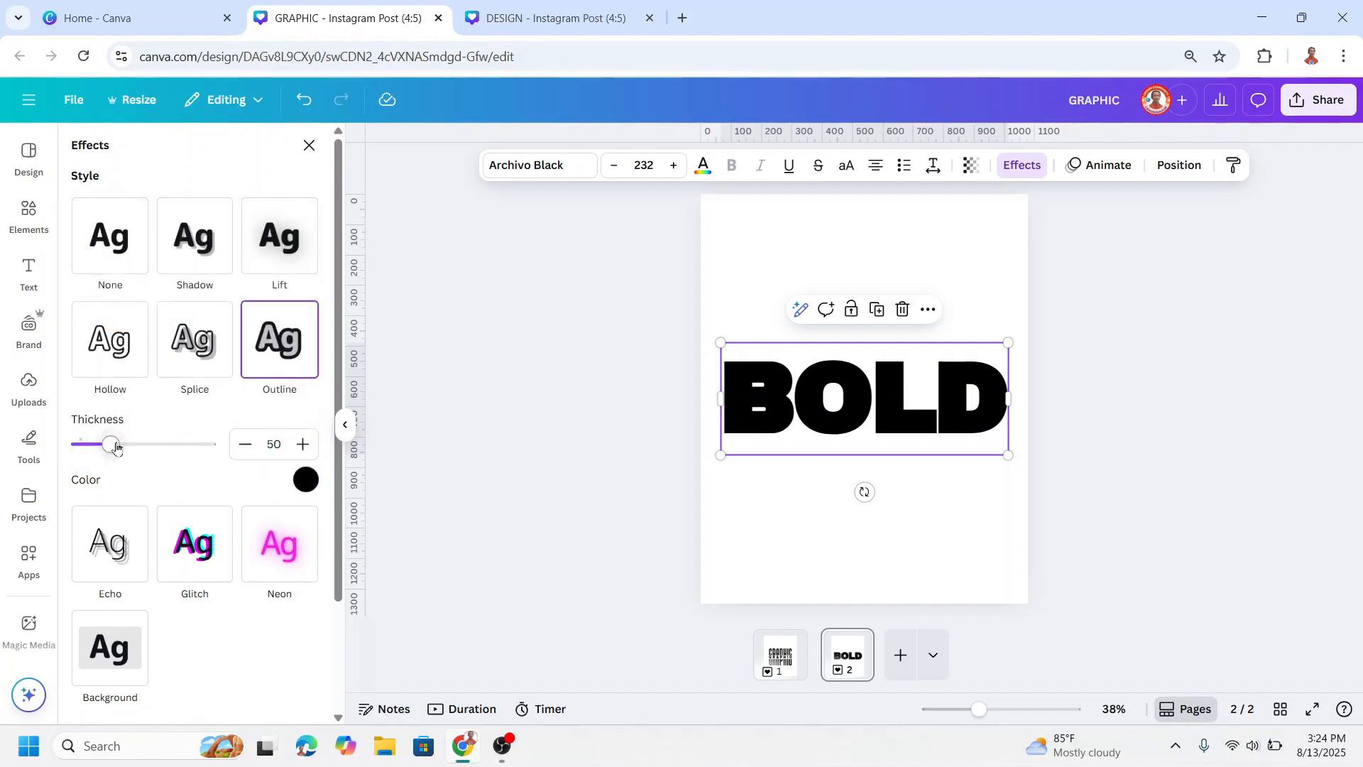
{"action": "left_click_drag", "start_coordinate": [110, 445], "coordinate": [124, 447]}
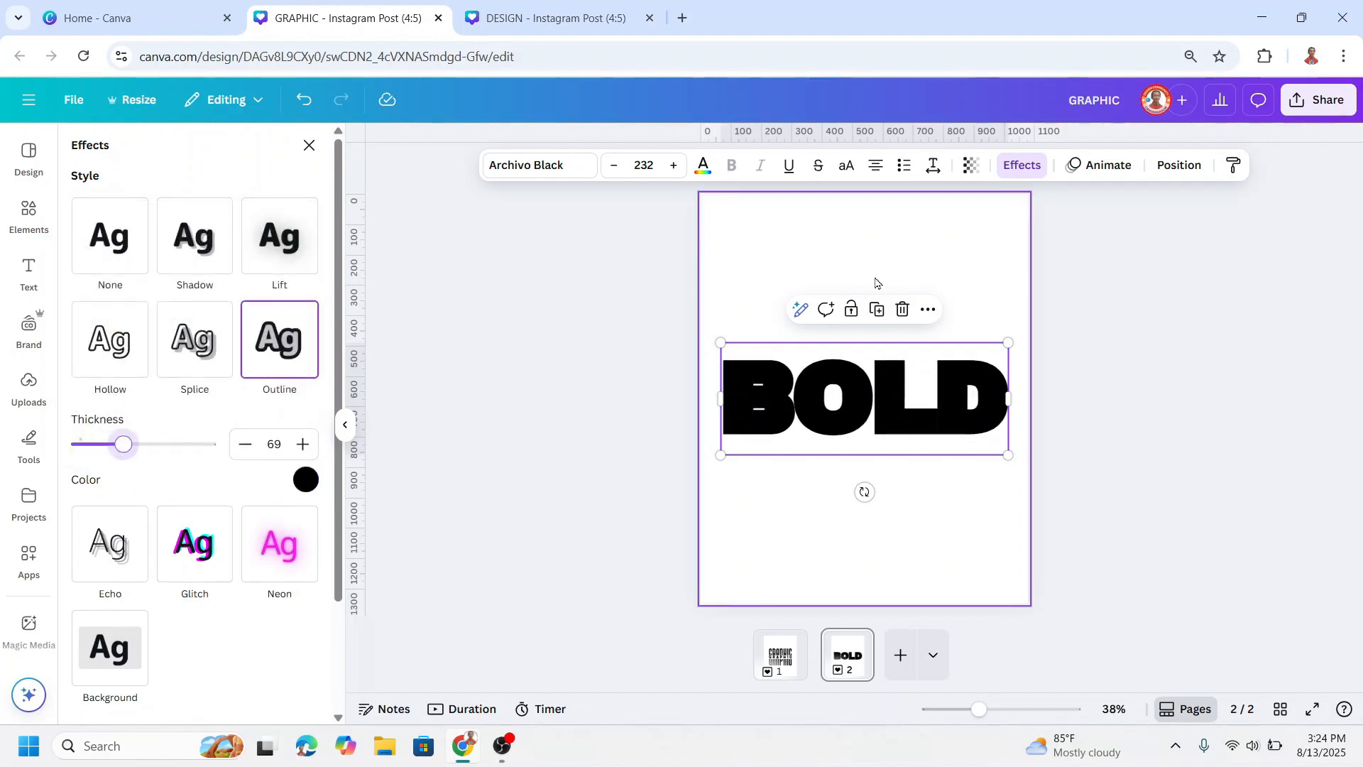
Step: Widen the letter spacing of the BOLD text to about 40 and deselect it
{"action": "left_click", "coordinate": [934, 168]}
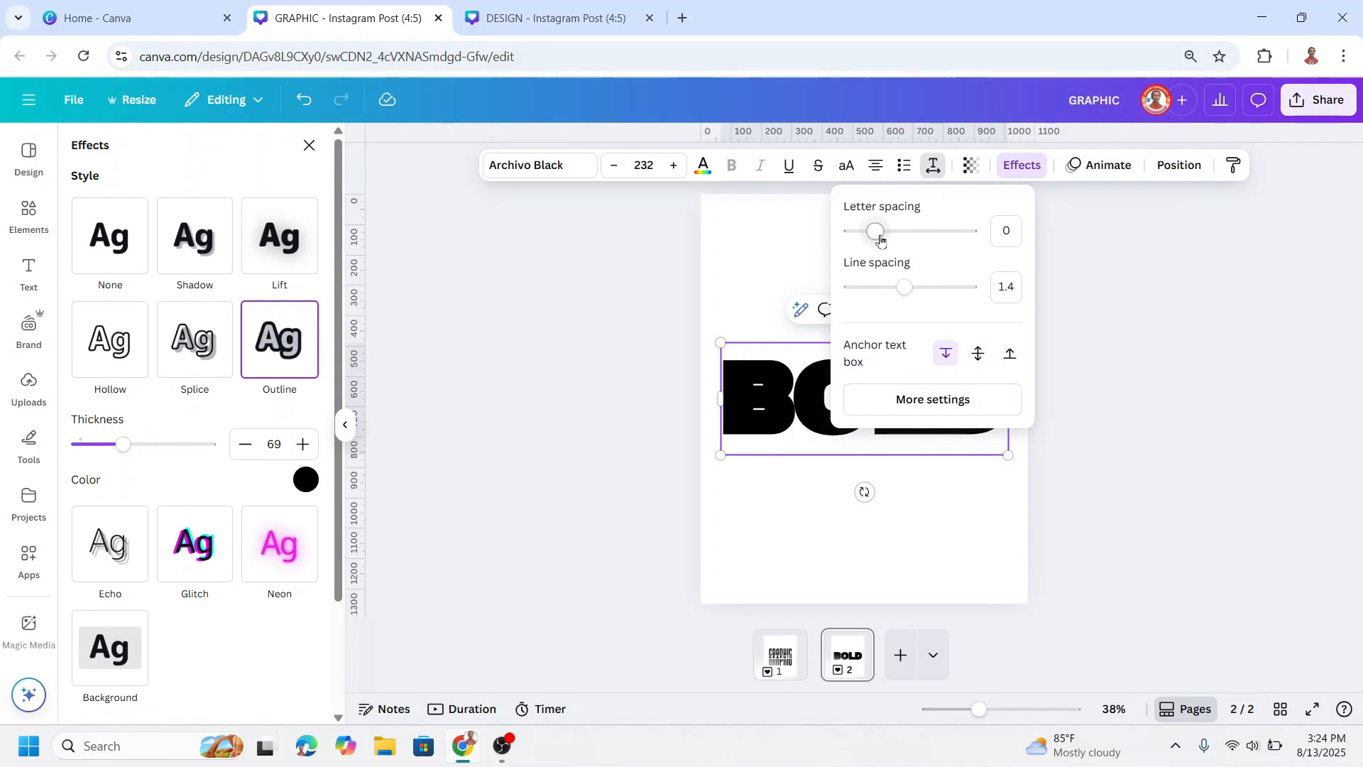
{"action": "left_click_drag", "start_coordinate": [881, 240], "coordinate": [886, 240]}
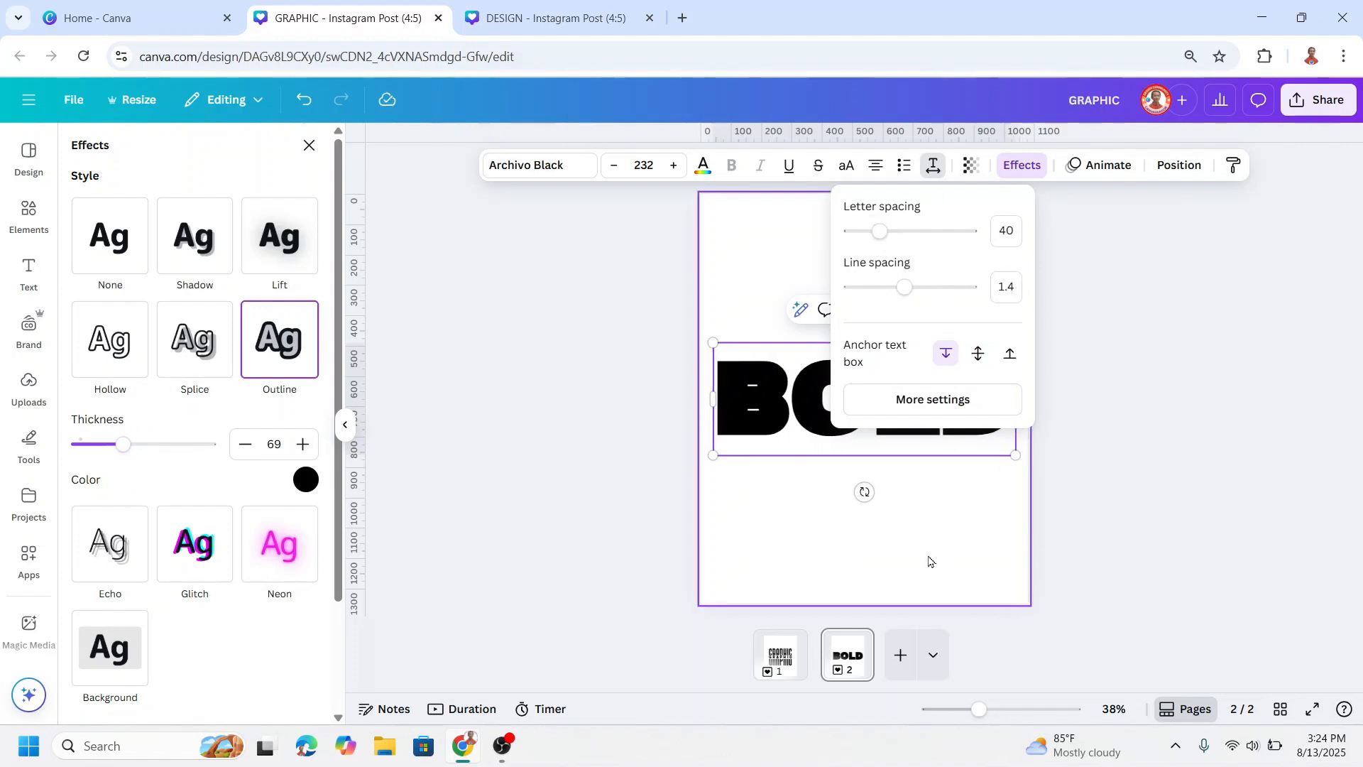
{"action": "left_click", "coordinate": [930, 562]}
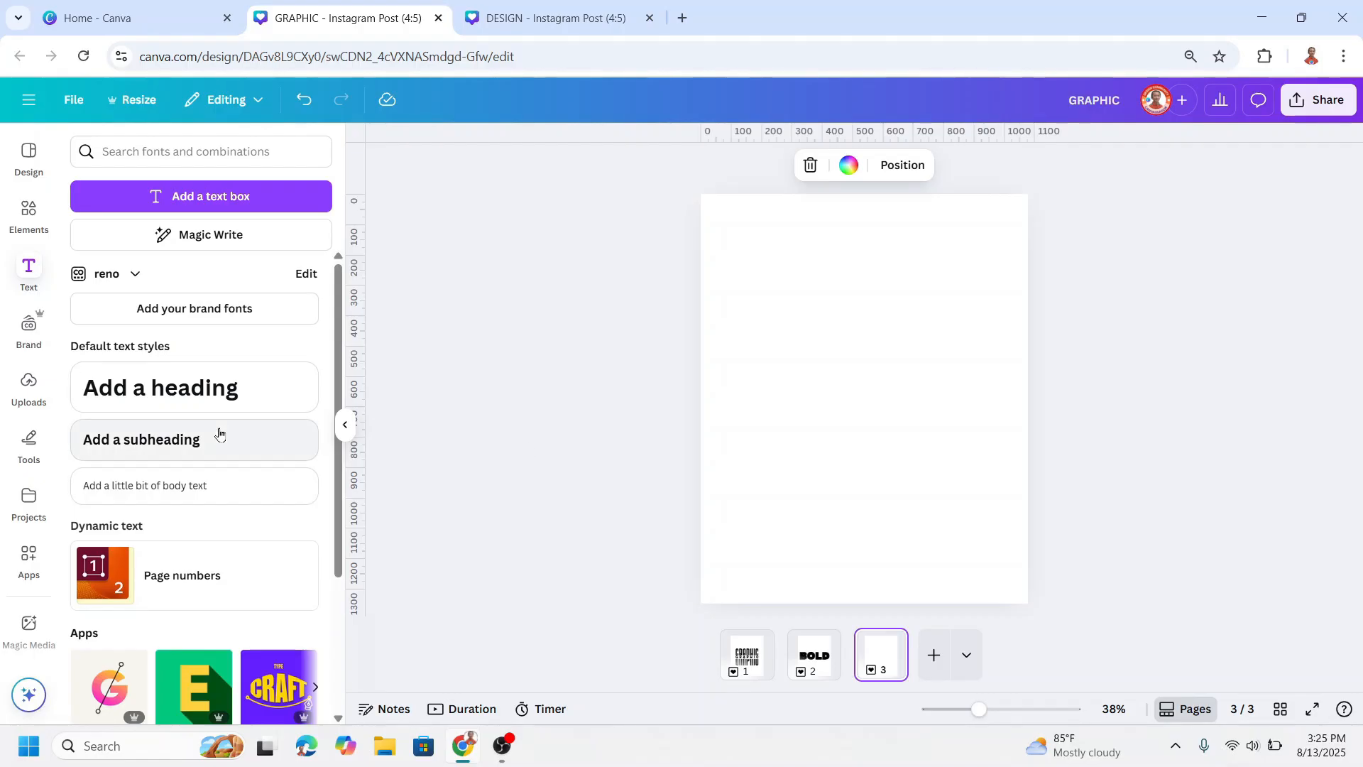
Step: Add a heading reading GRUNGE to the blank page 3 and set its font to Bangers
{"action": "left_click", "coordinate": [216, 390]}
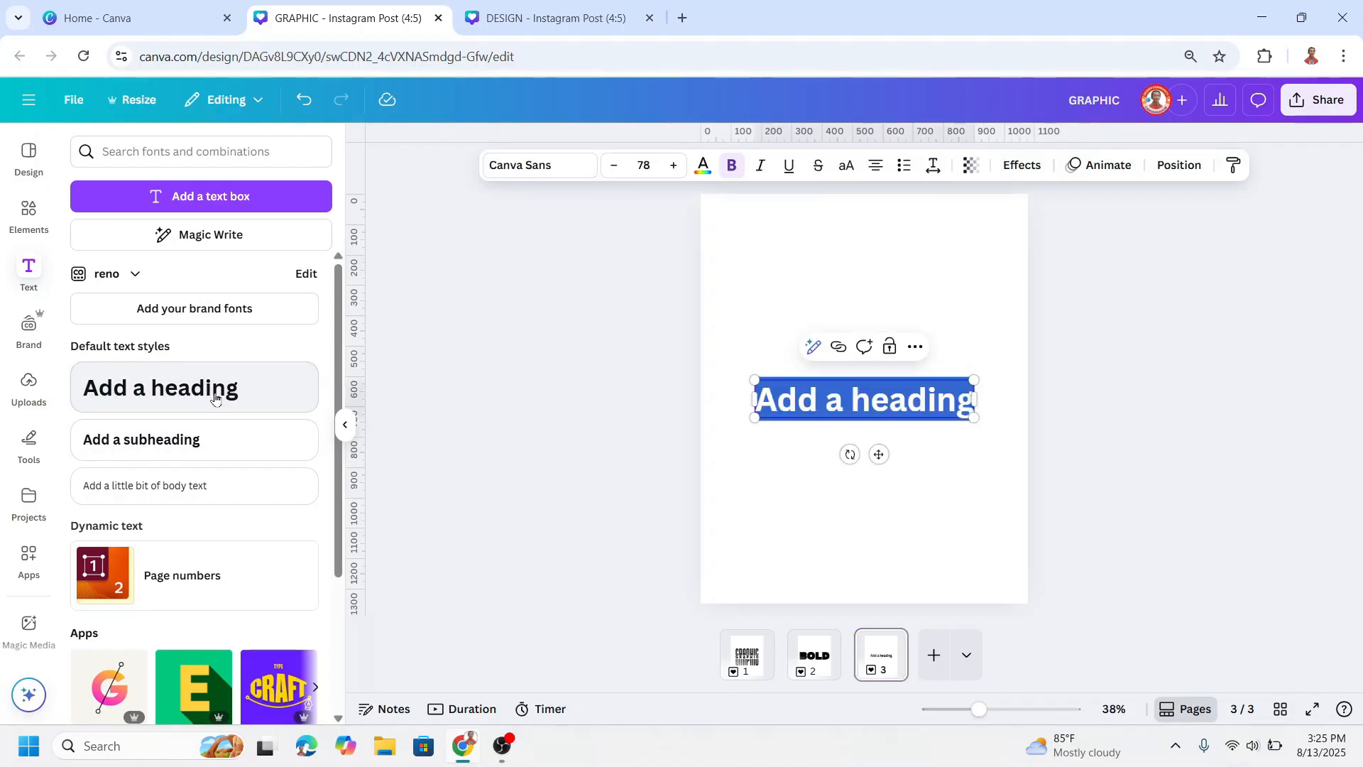
{"action": "type", "text": "GRUNGE"}
{"action": "key", "text": "ctrl+a"}
{"action": "left_click", "coordinate": [525, 165]}
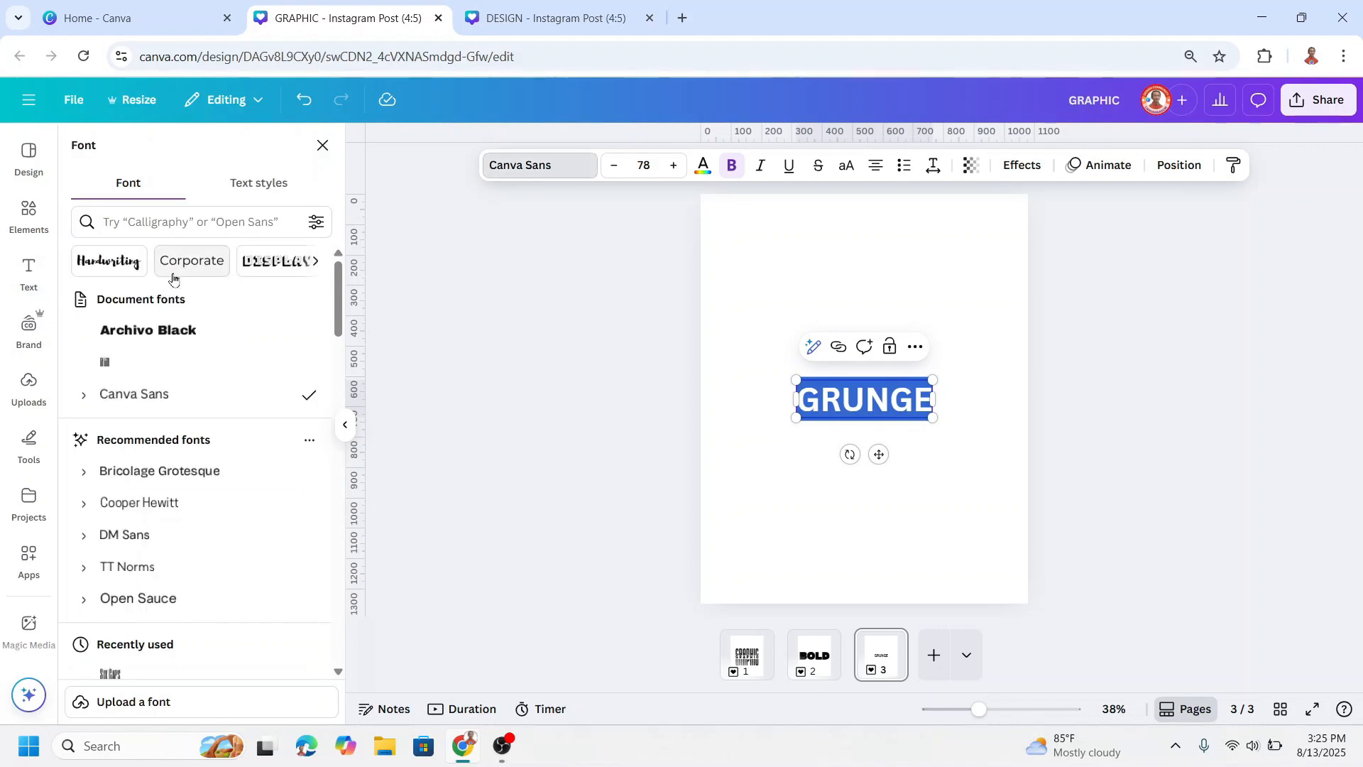
{"action": "left_click", "coordinate": [175, 222]}
{"action": "type", "text": "BANG"}
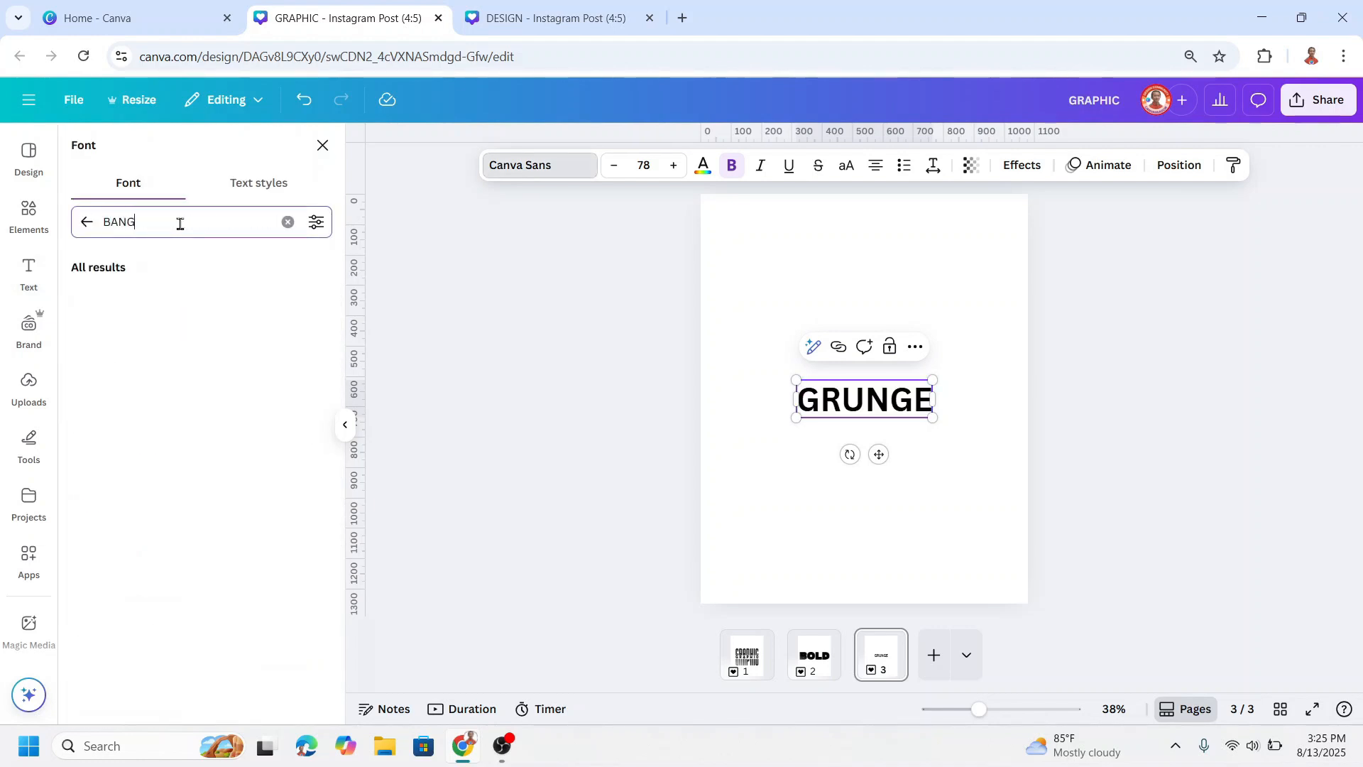
{"action": "key", "text": "Return"}
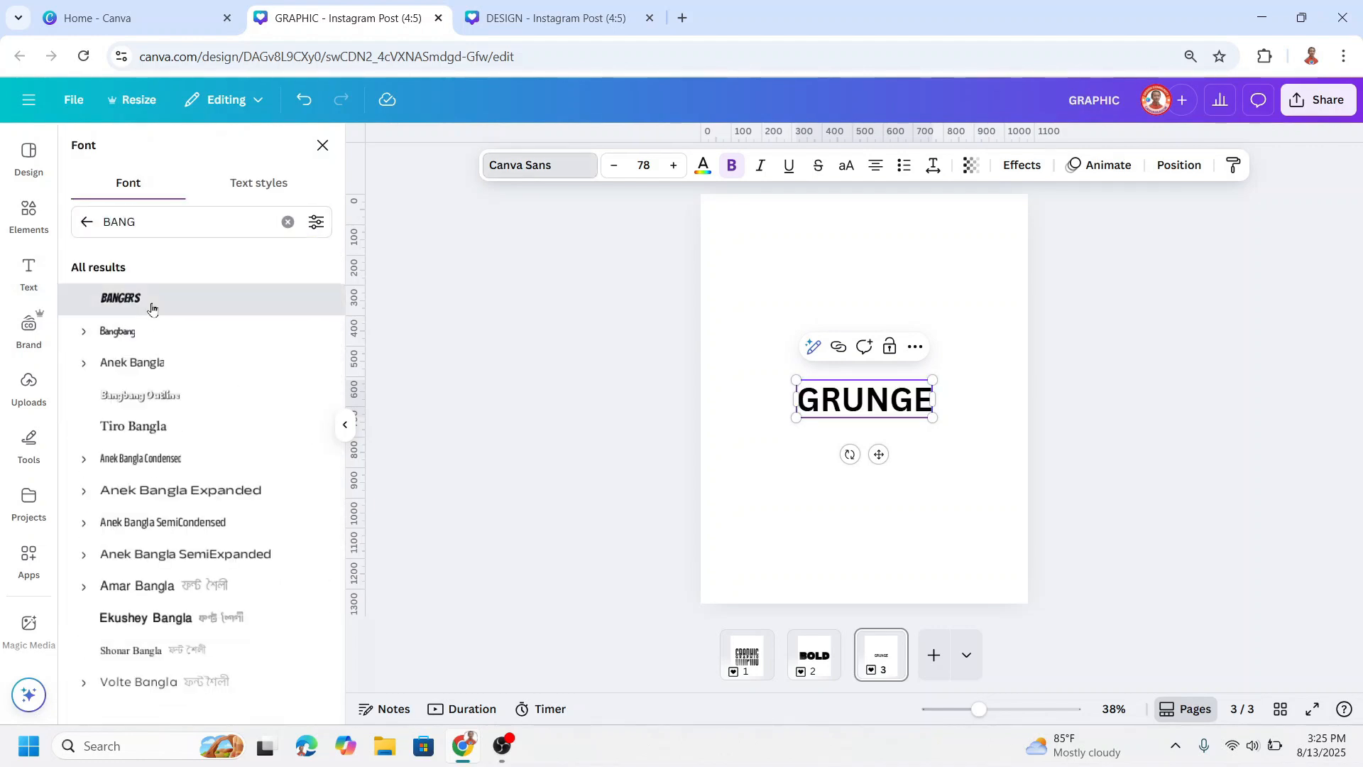
{"action": "left_click", "coordinate": [149, 306]}
Step: Enlarge the GRUNGE text to about size 265 and centre it on the page
{"action": "left_click_drag", "start_coordinate": [907, 377], "coordinate": [1003, 336]}
{"action": "left_click_drag", "start_coordinate": [824, 418], "coordinate": [729, 482]}
{"action": "left_click", "coordinate": [913, 493]}
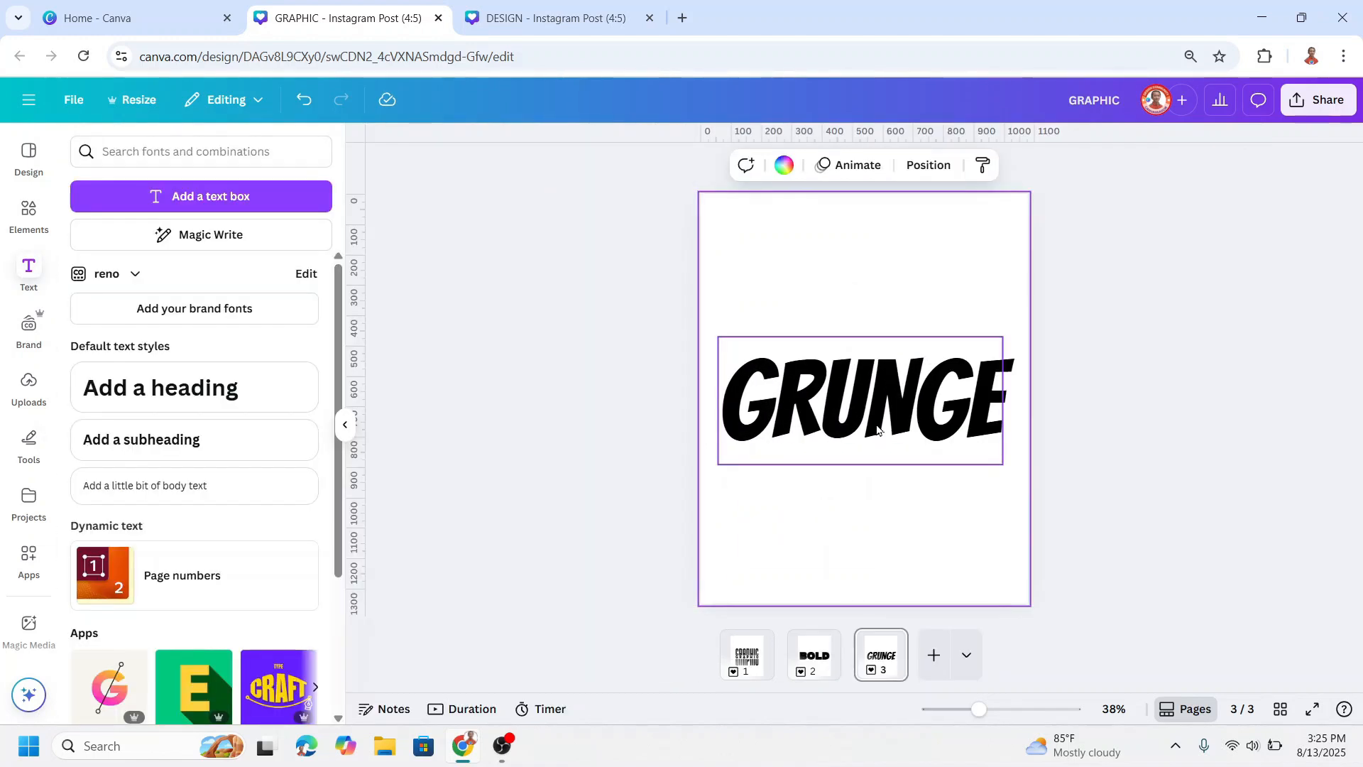
{"action": "left_click", "coordinate": [895, 432]}
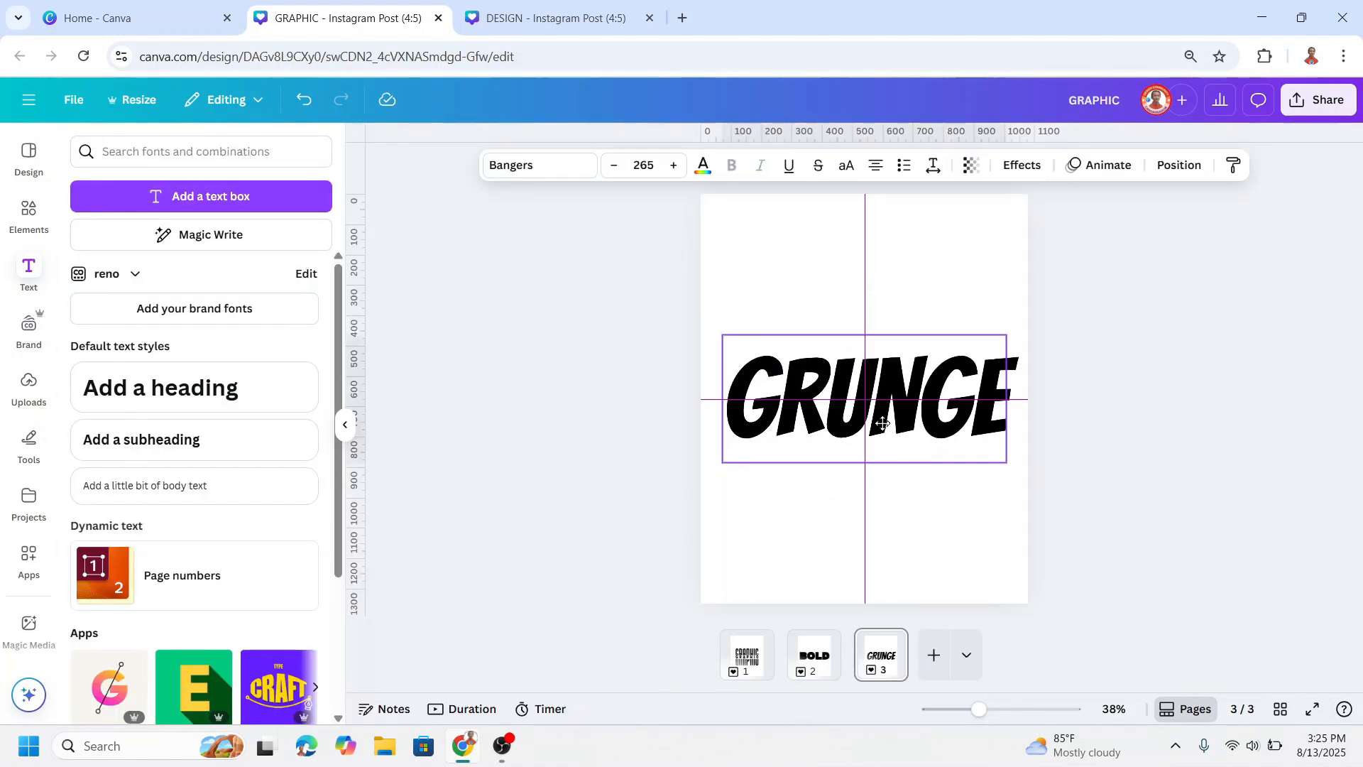
Step: Widen the letter spacing of GRUNGE to about 63 and nudge the text slightly left to fit the page
{"action": "left_click", "coordinate": [934, 166]}
{"action": "left_click", "coordinate": [882, 241]}
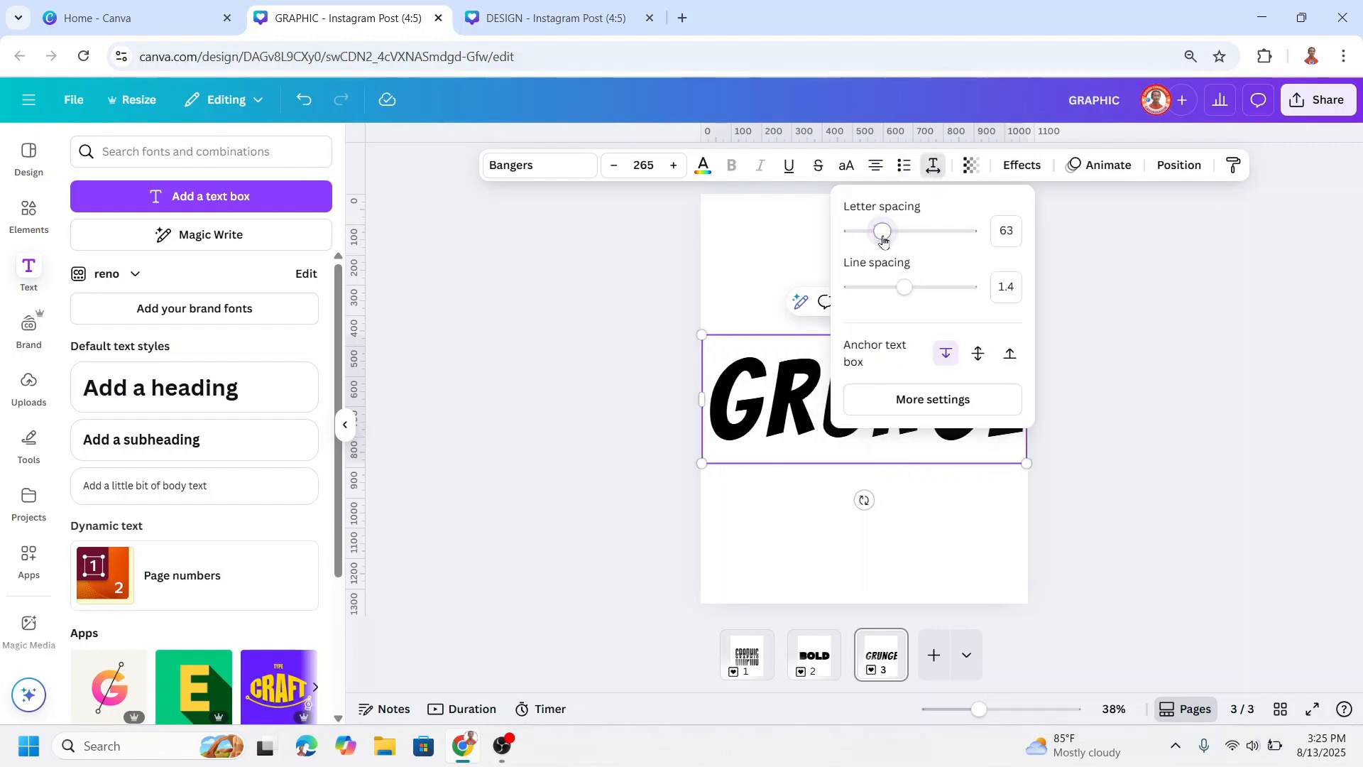
{"action": "left_click", "coordinate": [974, 541]}
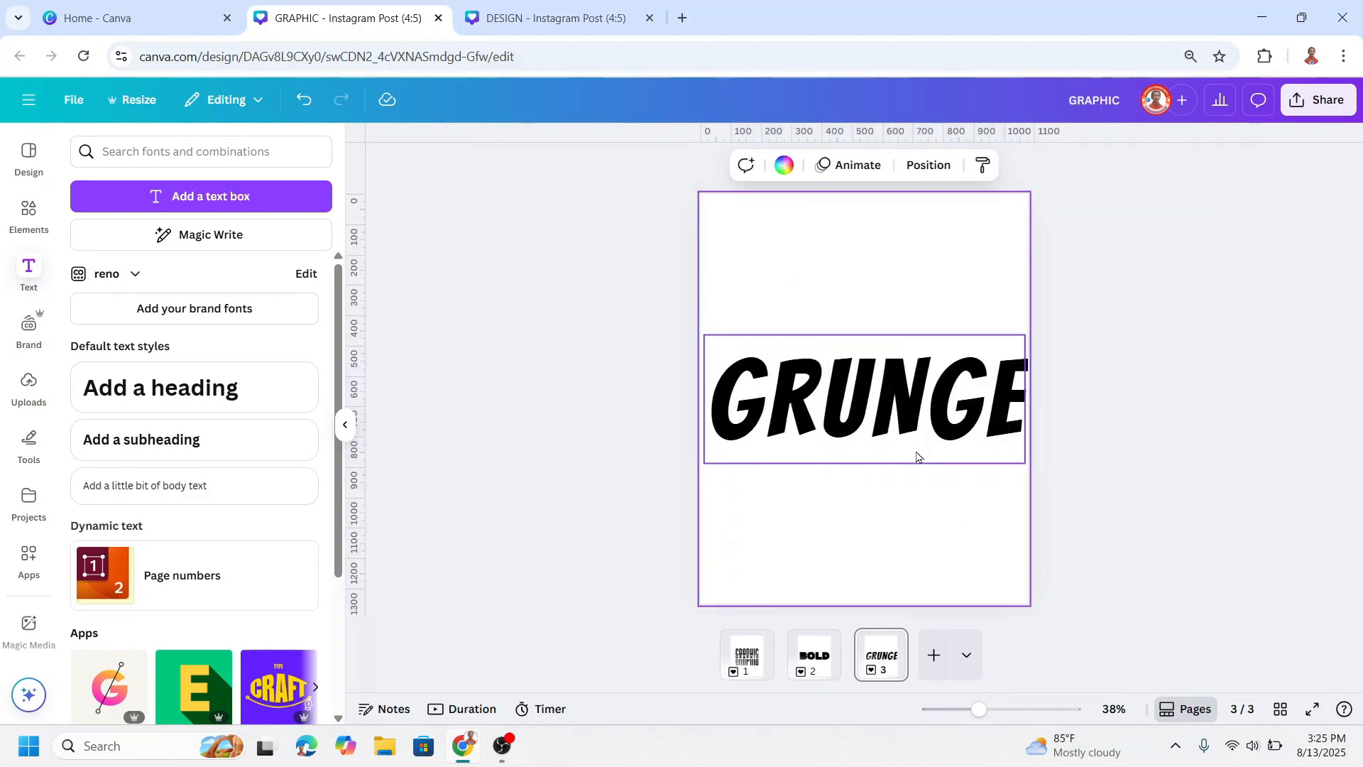
{"action": "left_click_drag", "start_coordinate": [915, 440], "coordinate": [910, 439]}
Step: Search the elements for SPLATTER graphics and add the dense black speckled splatter to the page
{"action": "left_click", "coordinate": [29, 213]}
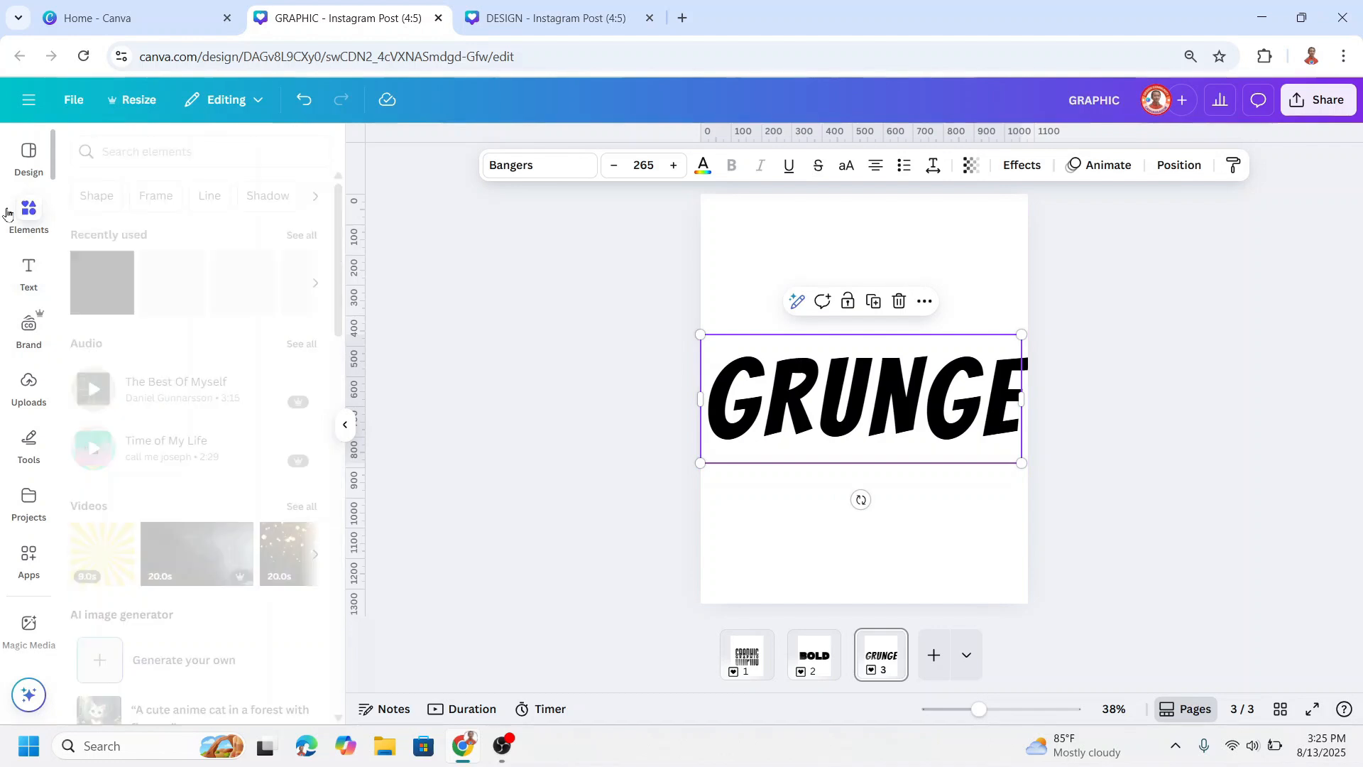
{"action": "left_click", "coordinate": [182, 151]}
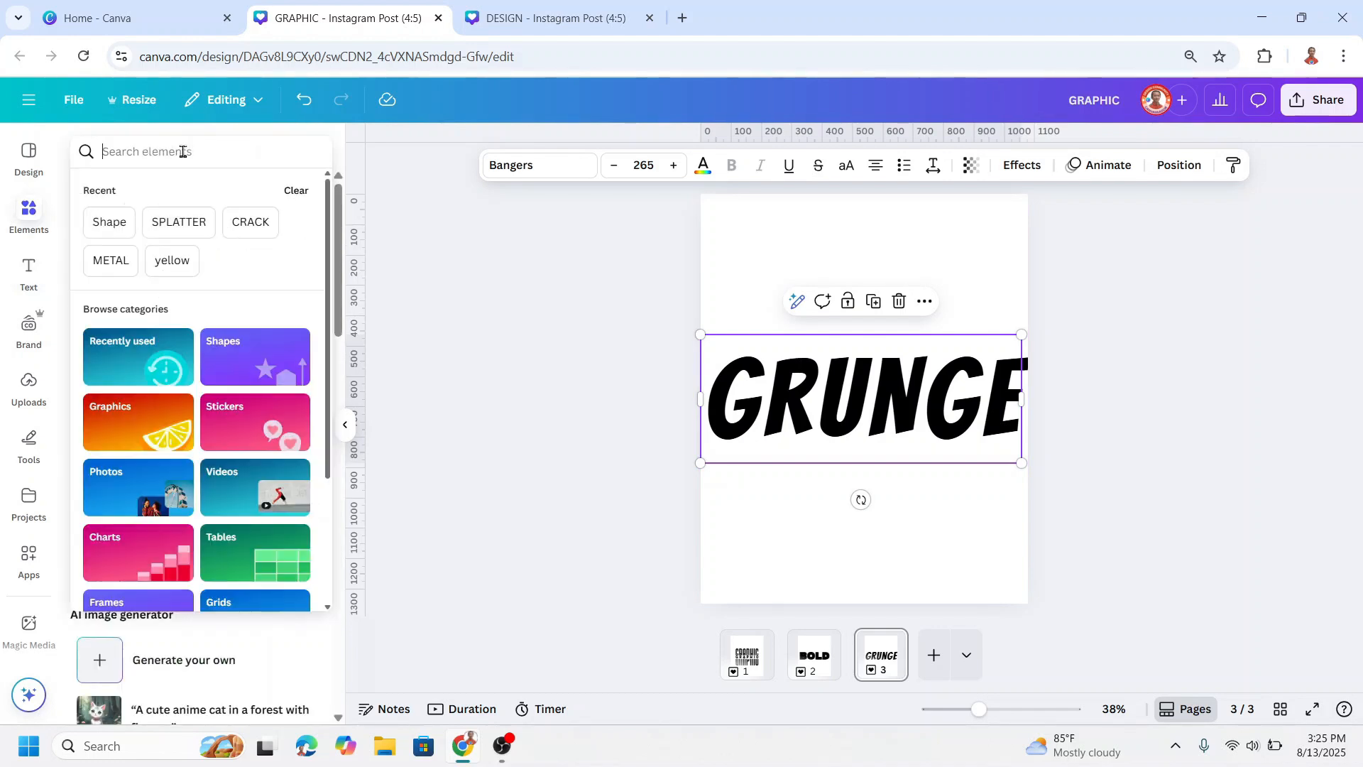
{"action": "left_click", "coordinate": [163, 226]}
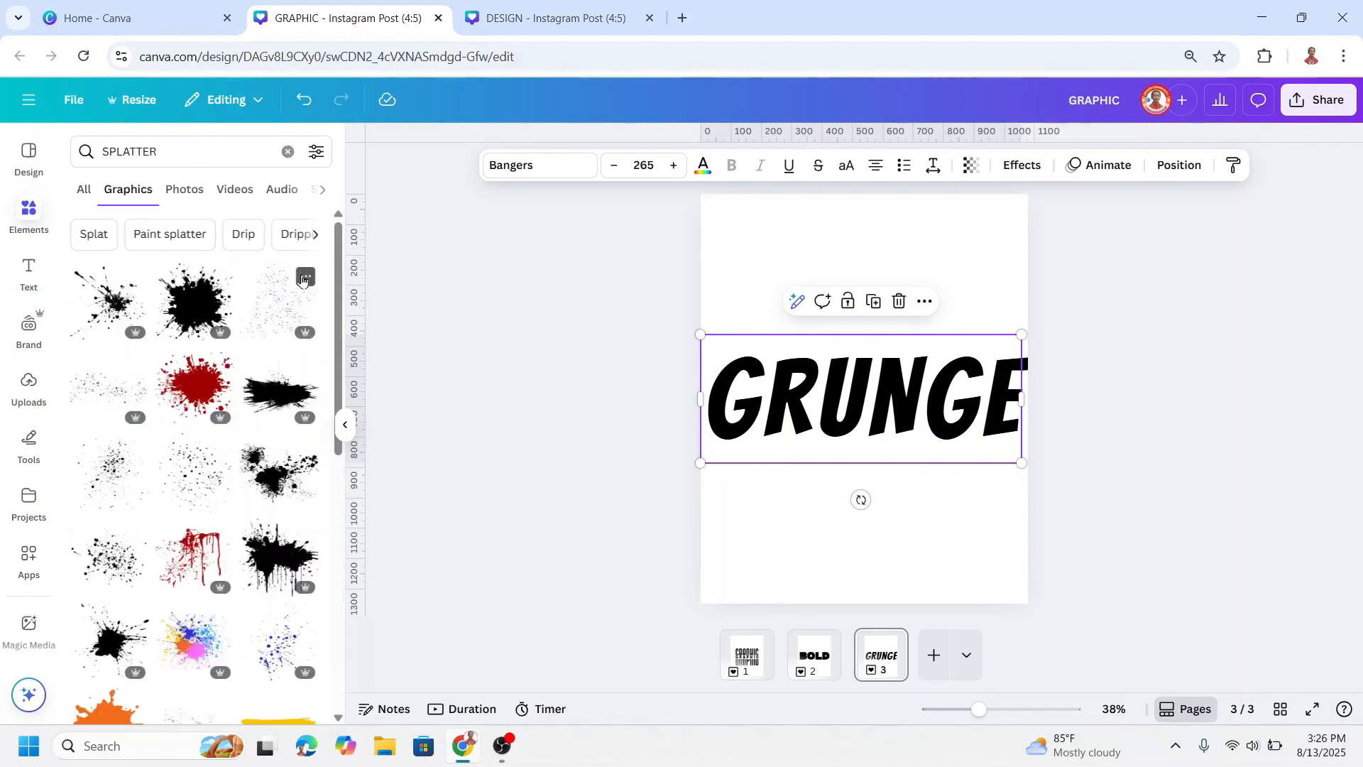
{"action": "left_click", "coordinate": [136, 532]}
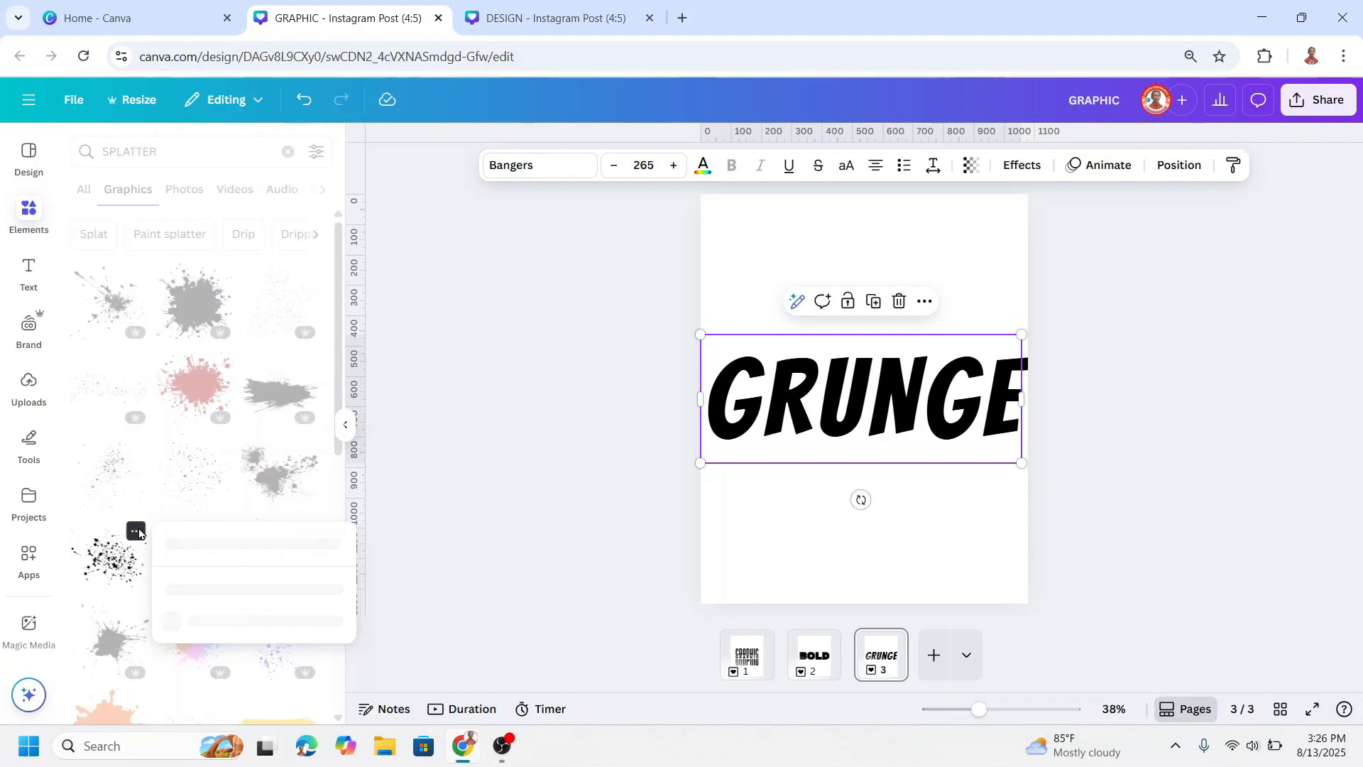
{"action": "left_click", "coordinate": [114, 561]}
{"action": "left_click", "coordinate": [101, 567]}
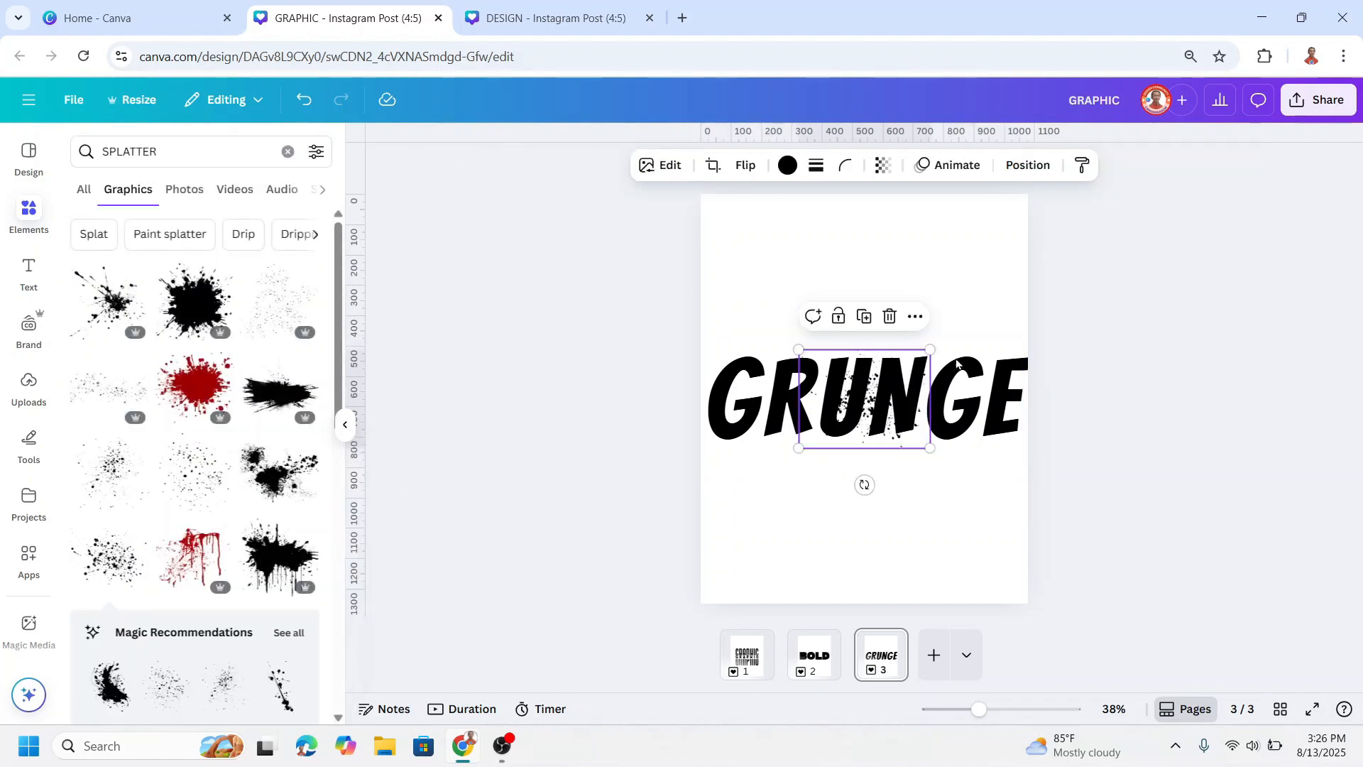
Step: Enlarge the splatter, place it over the right half of GRUNGE, and recolour it white
{"action": "left_click_drag", "start_coordinate": [932, 449], "coordinate": [962, 466]}
{"action": "left_click_drag", "start_coordinate": [916, 419], "coordinate": [943, 385]}
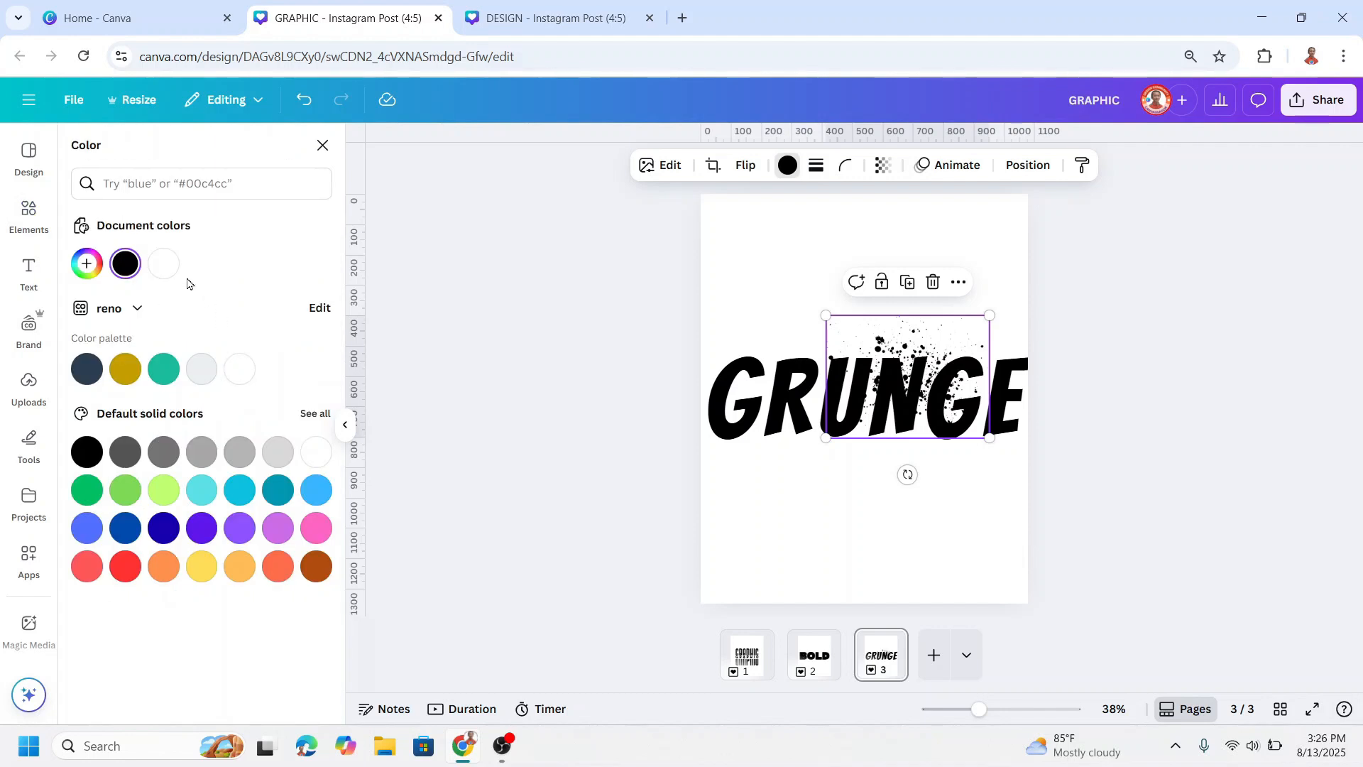
{"action": "left_click", "coordinate": [162, 265]}
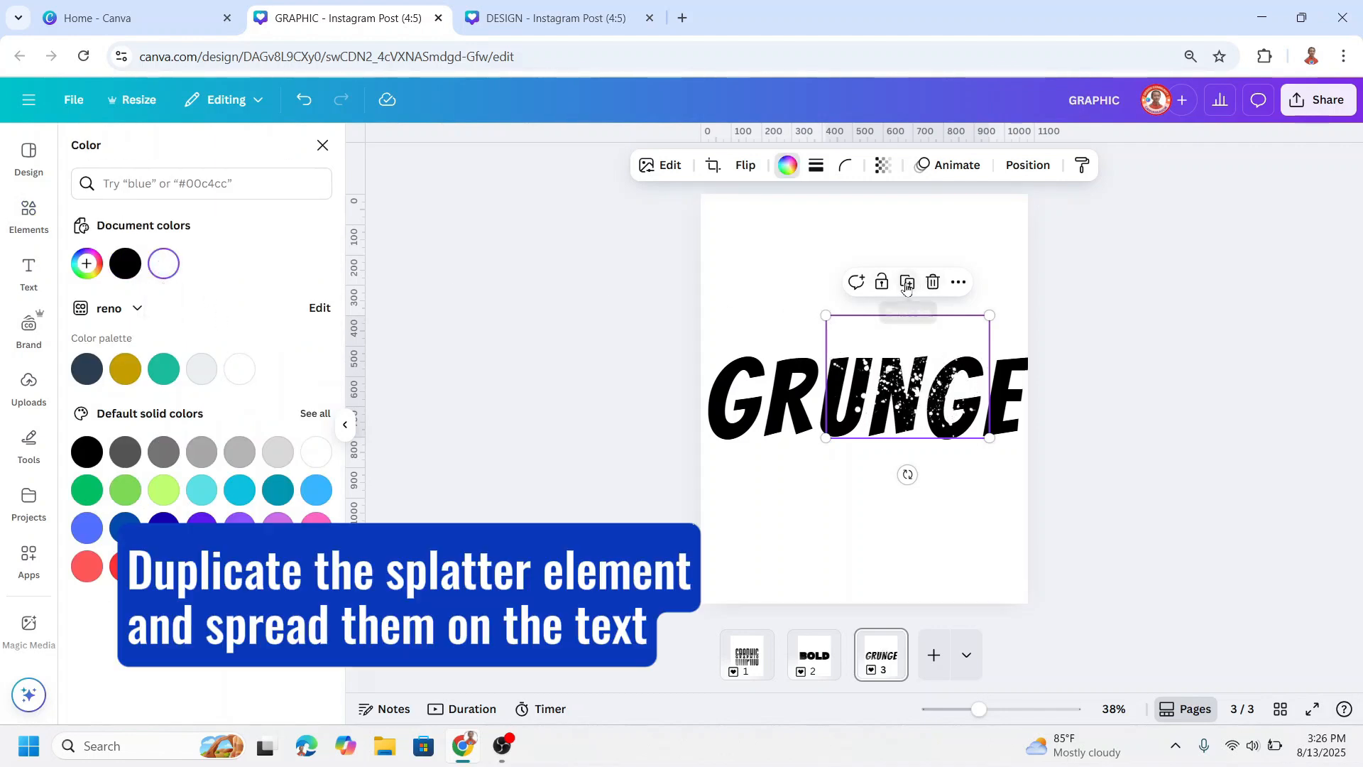
Step: Duplicate the white splatter and spread the copies across all the letters of GRUNGE
{"action": "left_click_drag", "start_coordinate": [946, 365], "coordinate": [824, 412]}
{"action": "left_click", "coordinate": [736, 327]}
{"action": "left_click", "coordinate": [1037, 302]}
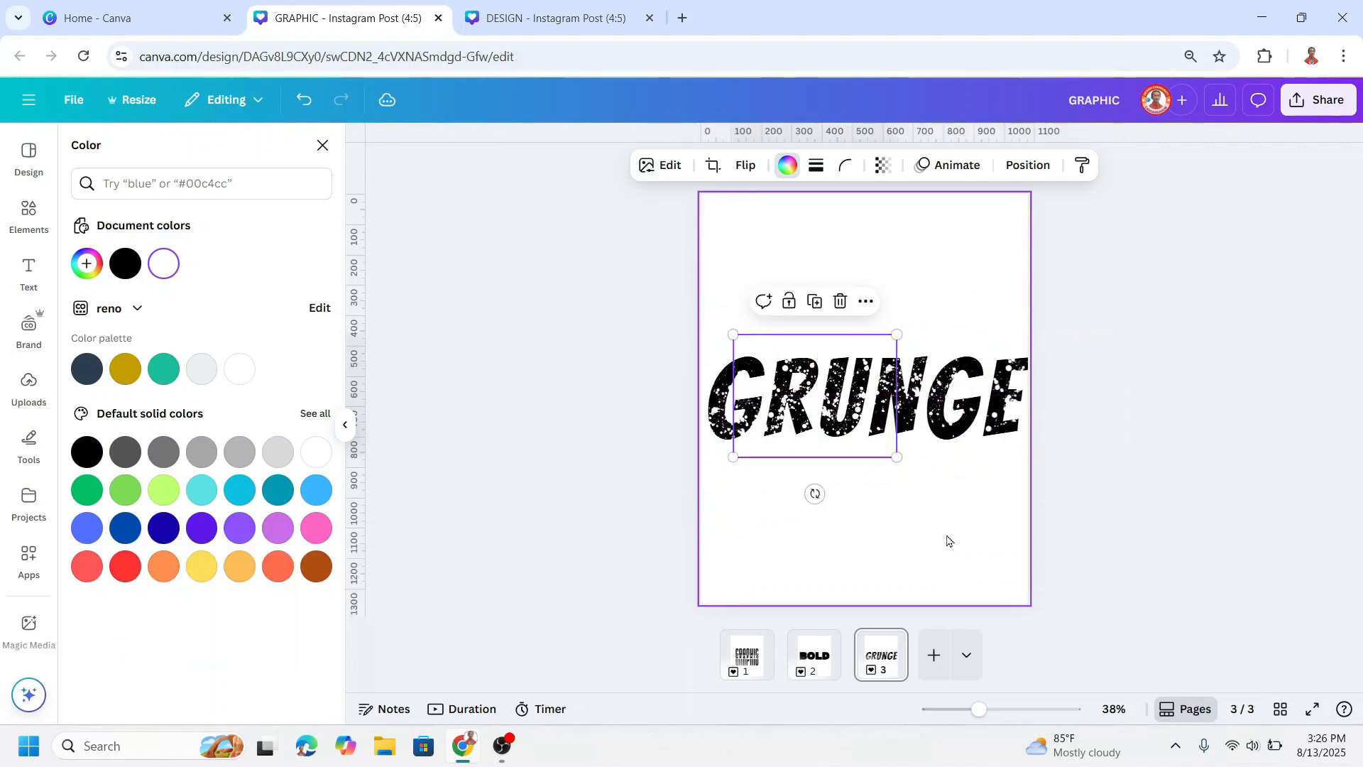
{"action": "left_click", "coordinate": [949, 543]}
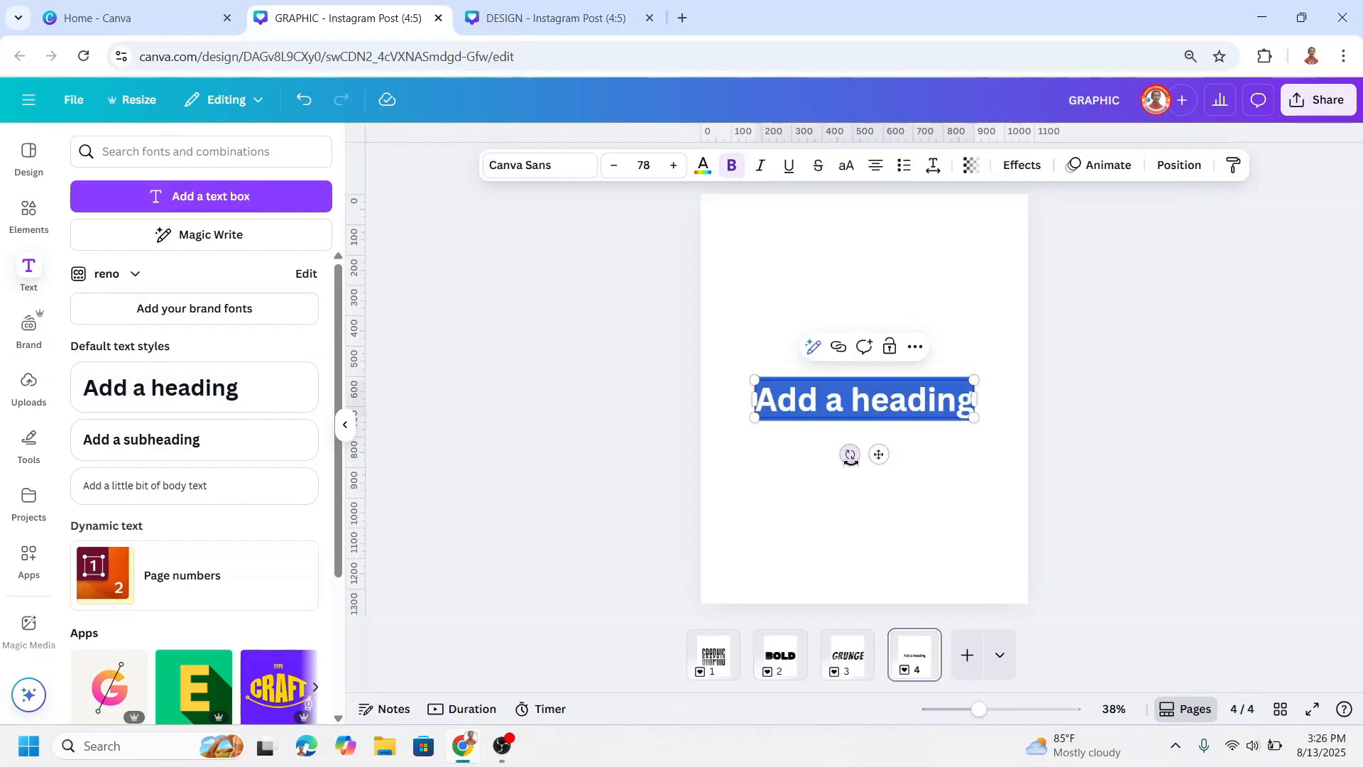
Step: Replace the placeholder heading on page 4 with CRACK and enlarge it to about size 212
{"action": "type", "text": "CRACK"}
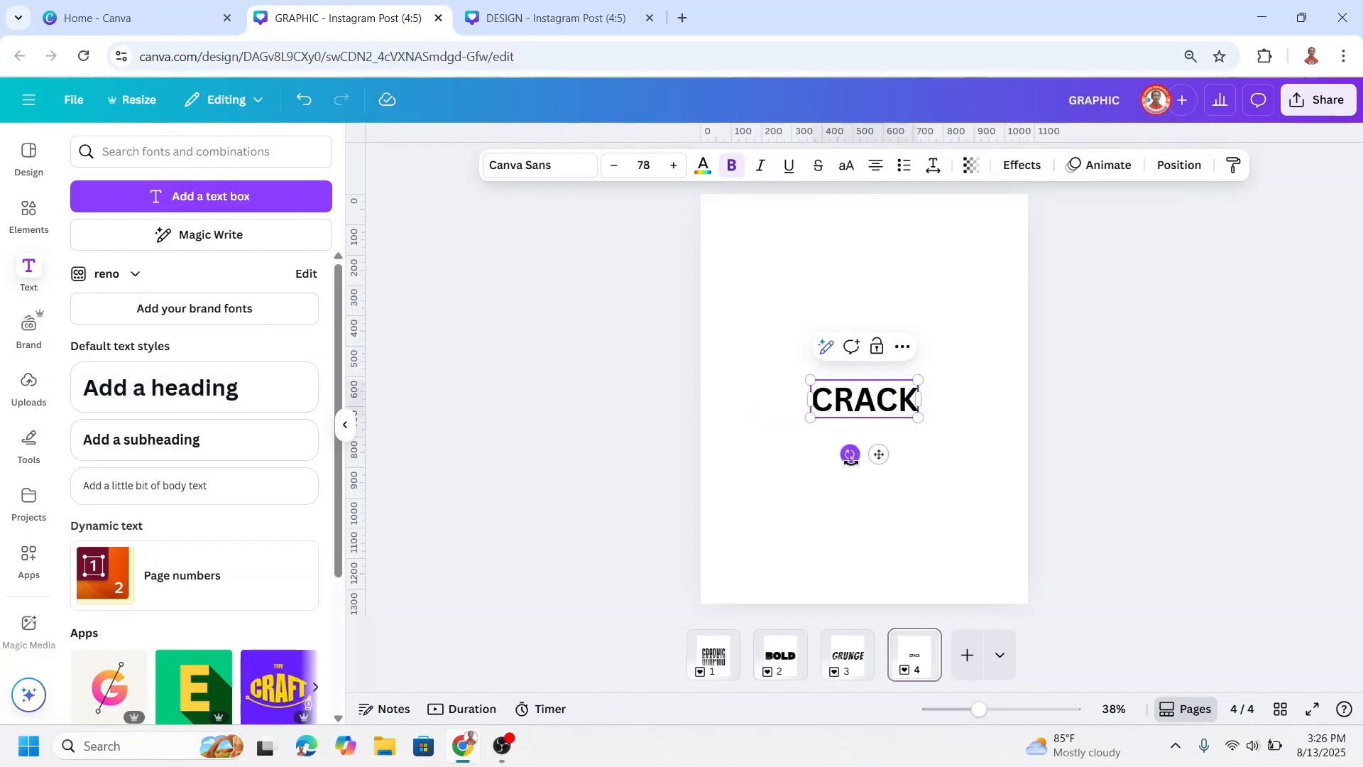
{"action": "left_click_drag", "start_coordinate": [754, 461], "coordinate": [717, 489]}
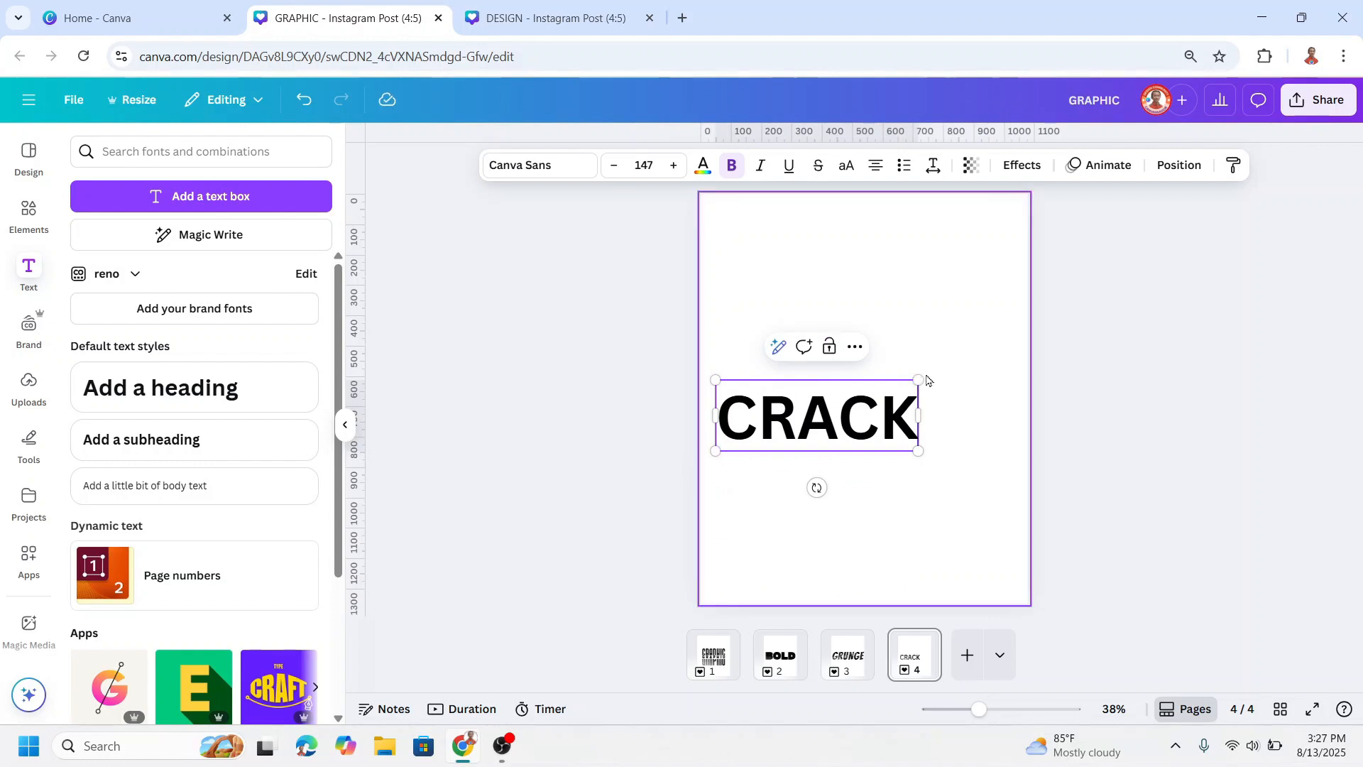
{"action": "left_click_drag", "start_coordinate": [921, 381], "coordinate": [1014, 348]}
Step: Set the CRACK text's font to Gagalin and enlarge it to about size 261, nearly the page width
{"action": "left_click", "coordinate": [531, 167]}
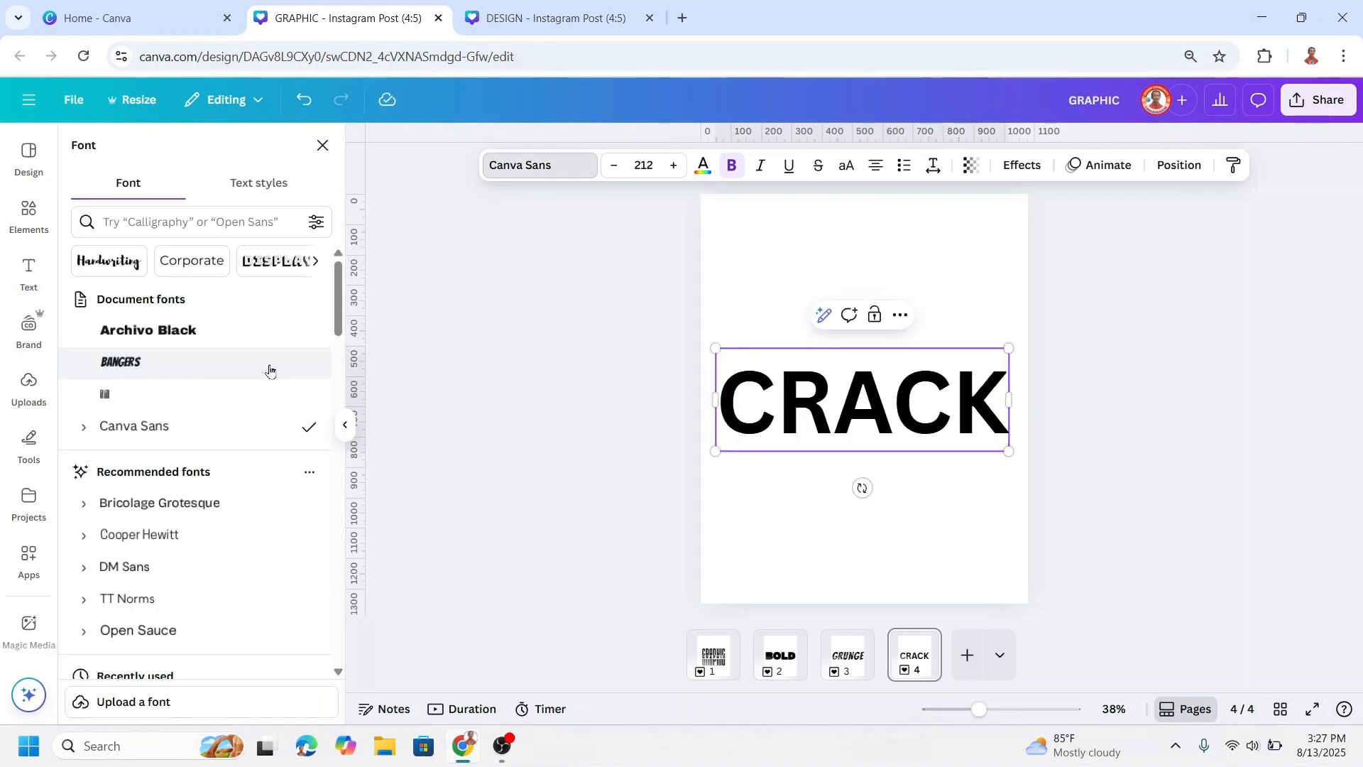
{"action": "scroll", "coordinate": [270, 370], "scroll_direction": "down", "scroll_amount": 10}
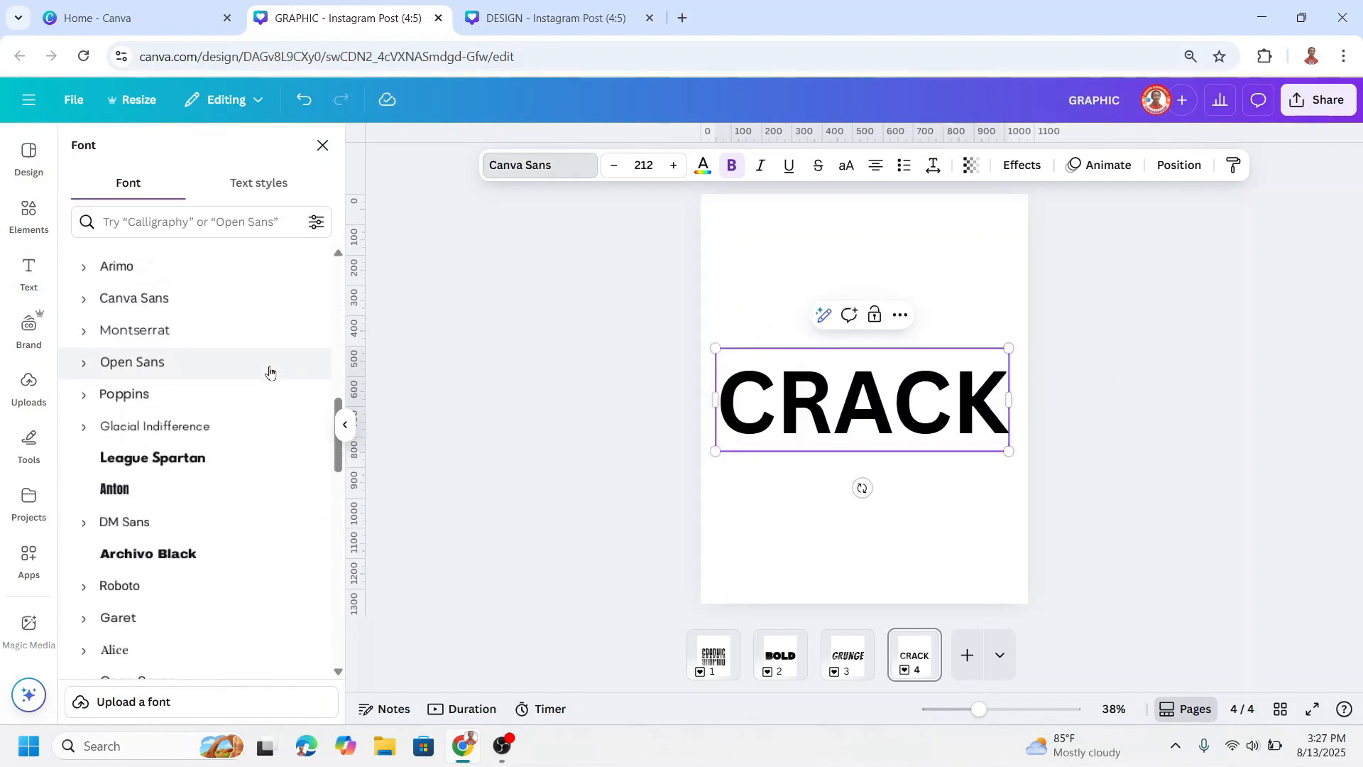
{"action": "scroll", "coordinate": [270, 370], "scroll_direction": "down", "scroll_amount": 4}
{"action": "left_click", "coordinate": [183, 512]}
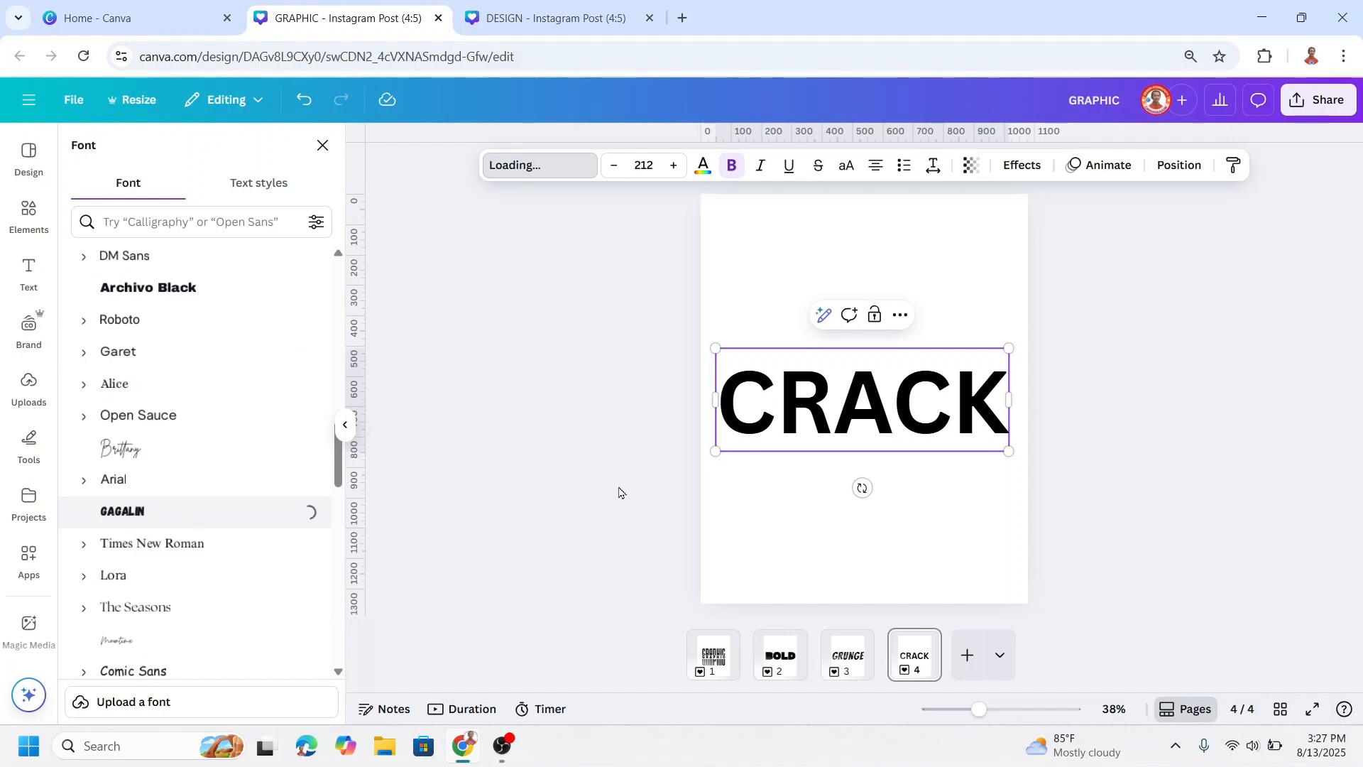
{"action": "left_click_drag", "start_coordinate": [980, 451], "coordinate": [1008, 463]}
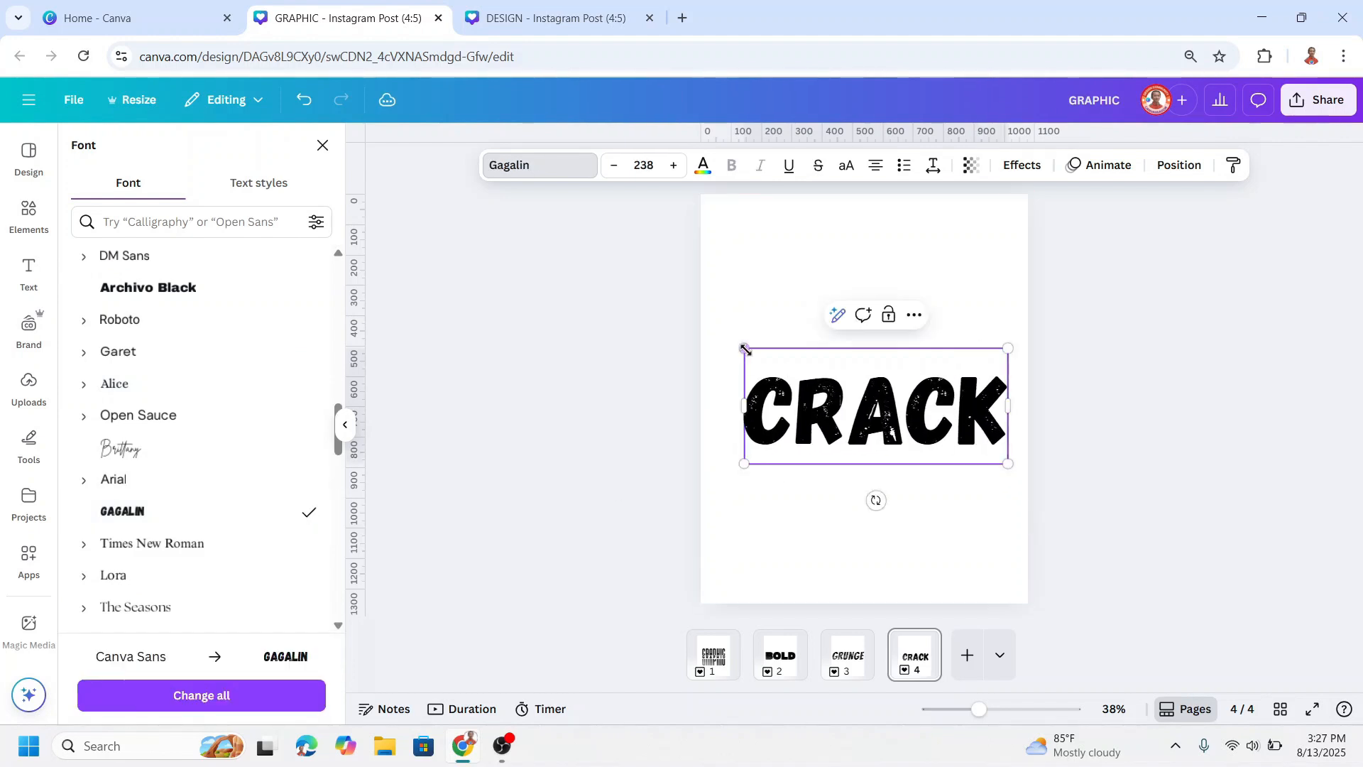
{"action": "left_click_drag", "start_coordinate": [745, 348], "coordinate": [718, 336]}
Step: Search the element graphics for CRACK and add the thin branching zigzag crack line to page 4
{"action": "left_click", "coordinate": [28, 213]}
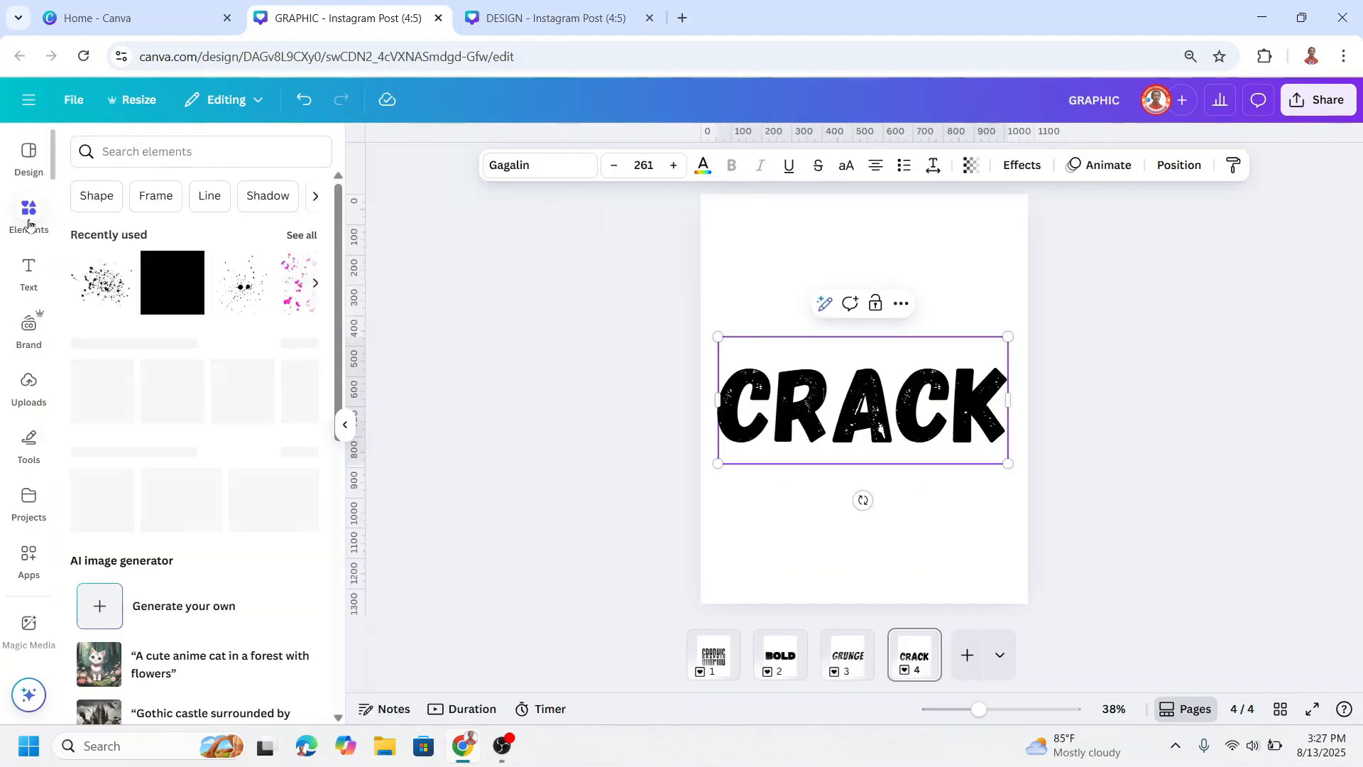
{"action": "left_click", "coordinate": [138, 152]}
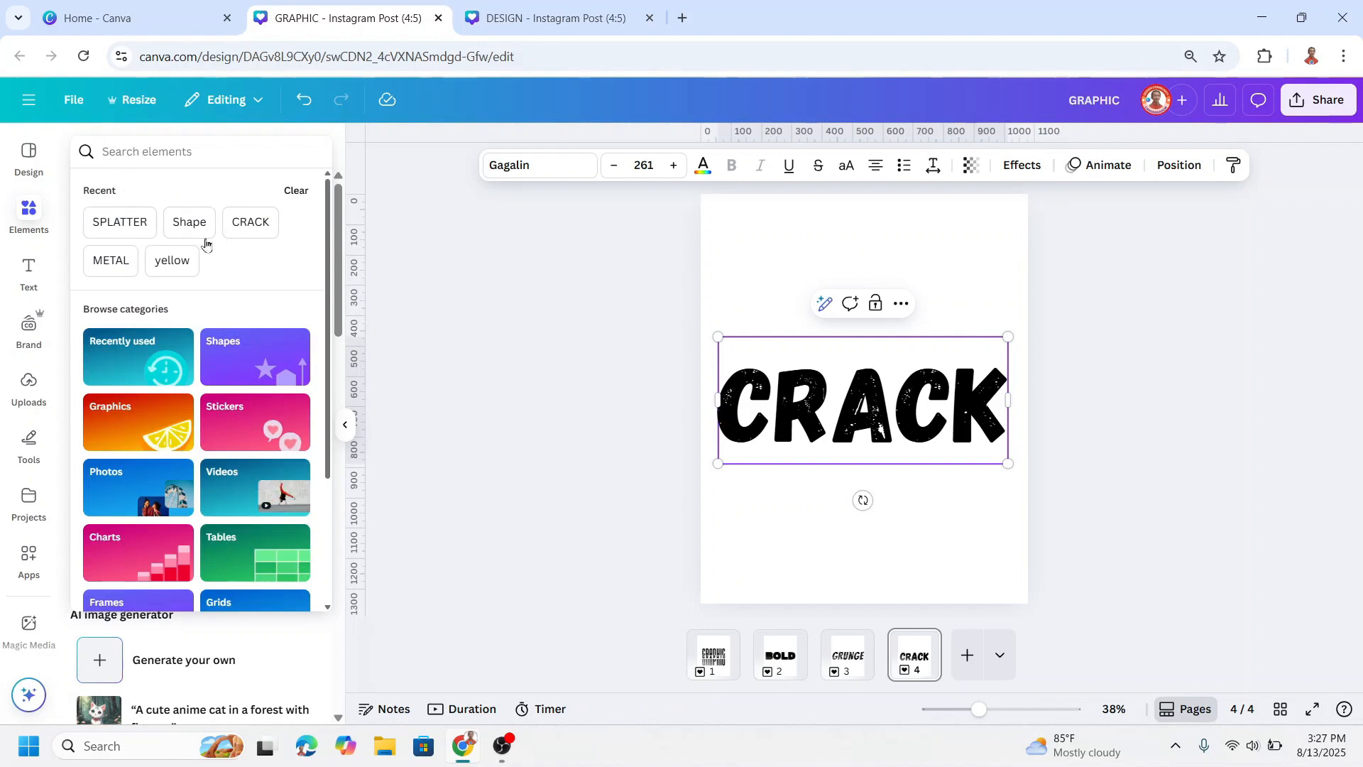
{"action": "left_click", "coordinate": [245, 223]}
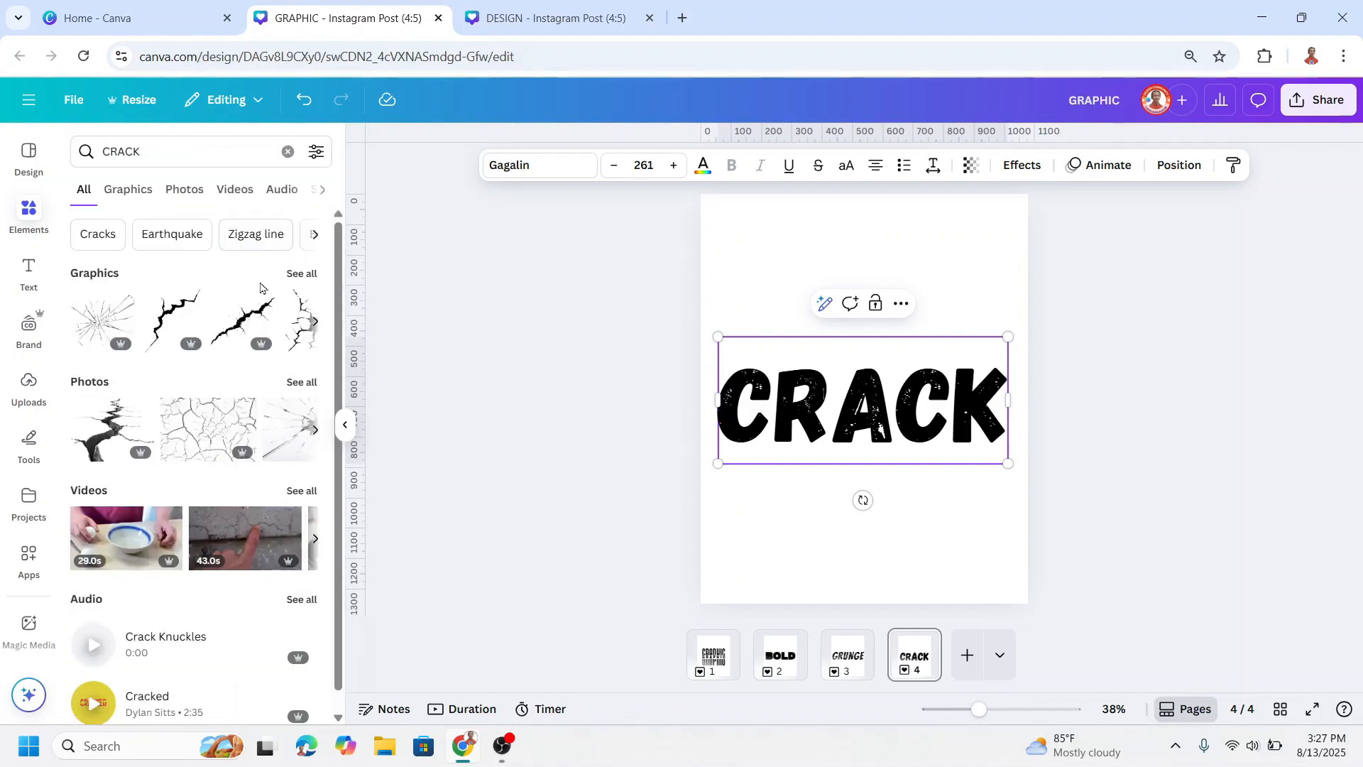
{"action": "left_click", "coordinate": [299, 274]}
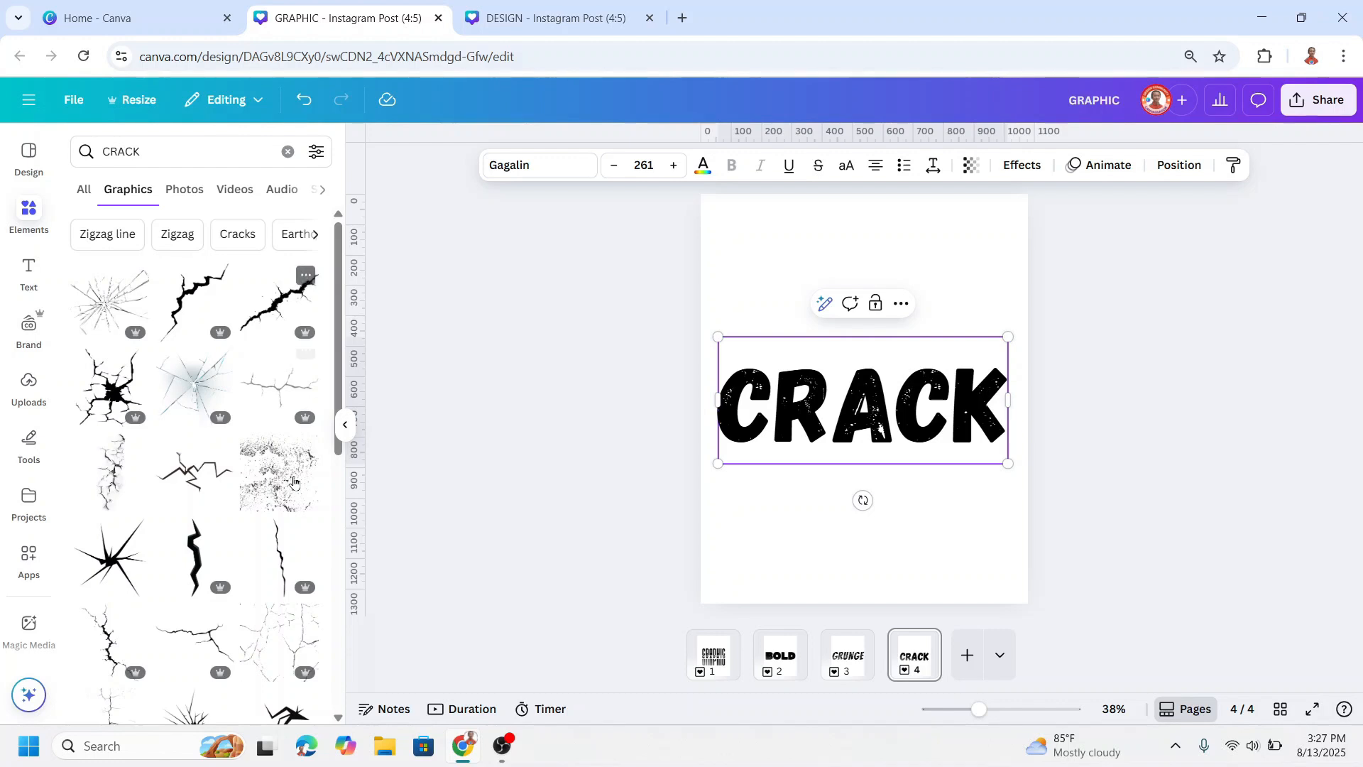
{"action": "left_click", "coordinate": [198, 481]}
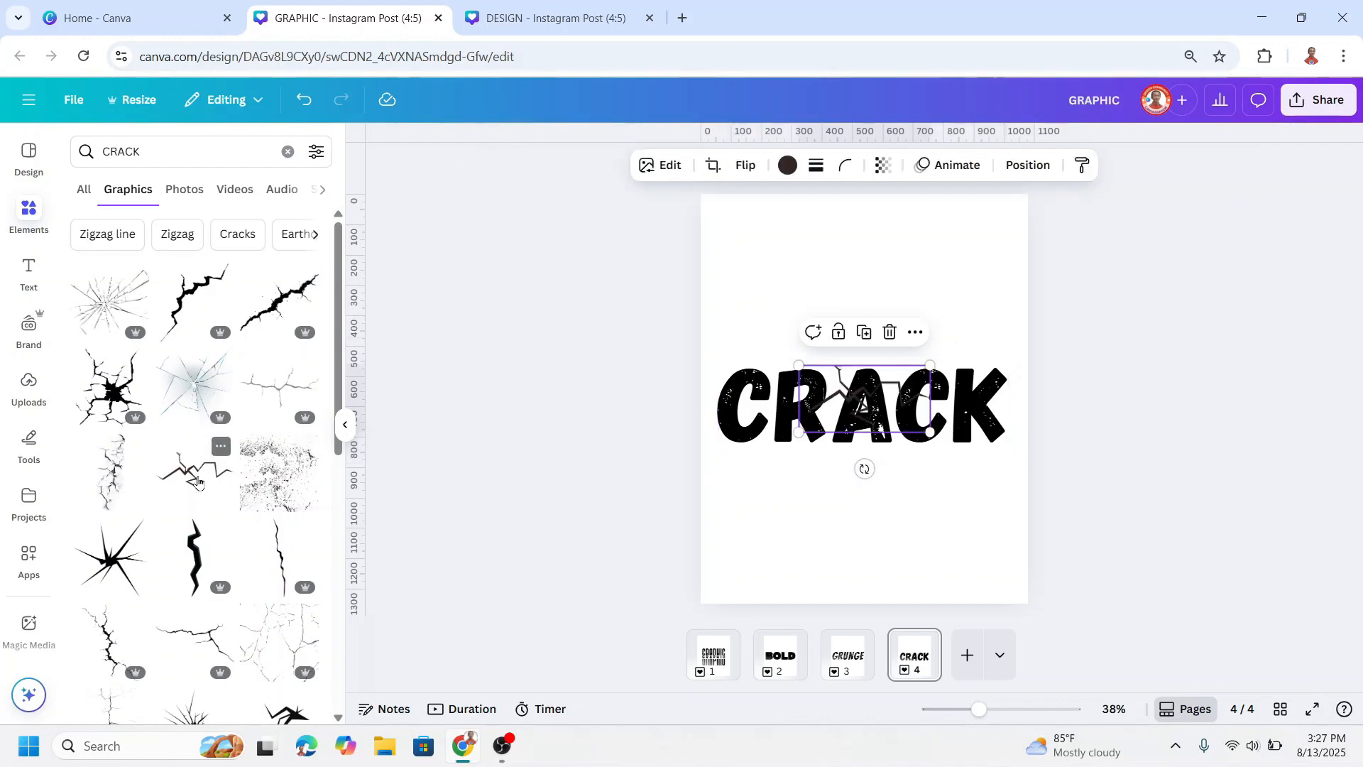
Step: Recolour the crack line white and spread resized, rotated copies of it across the letters of CRACK
{"action": "left_click", "coordinate": [788, 167]}
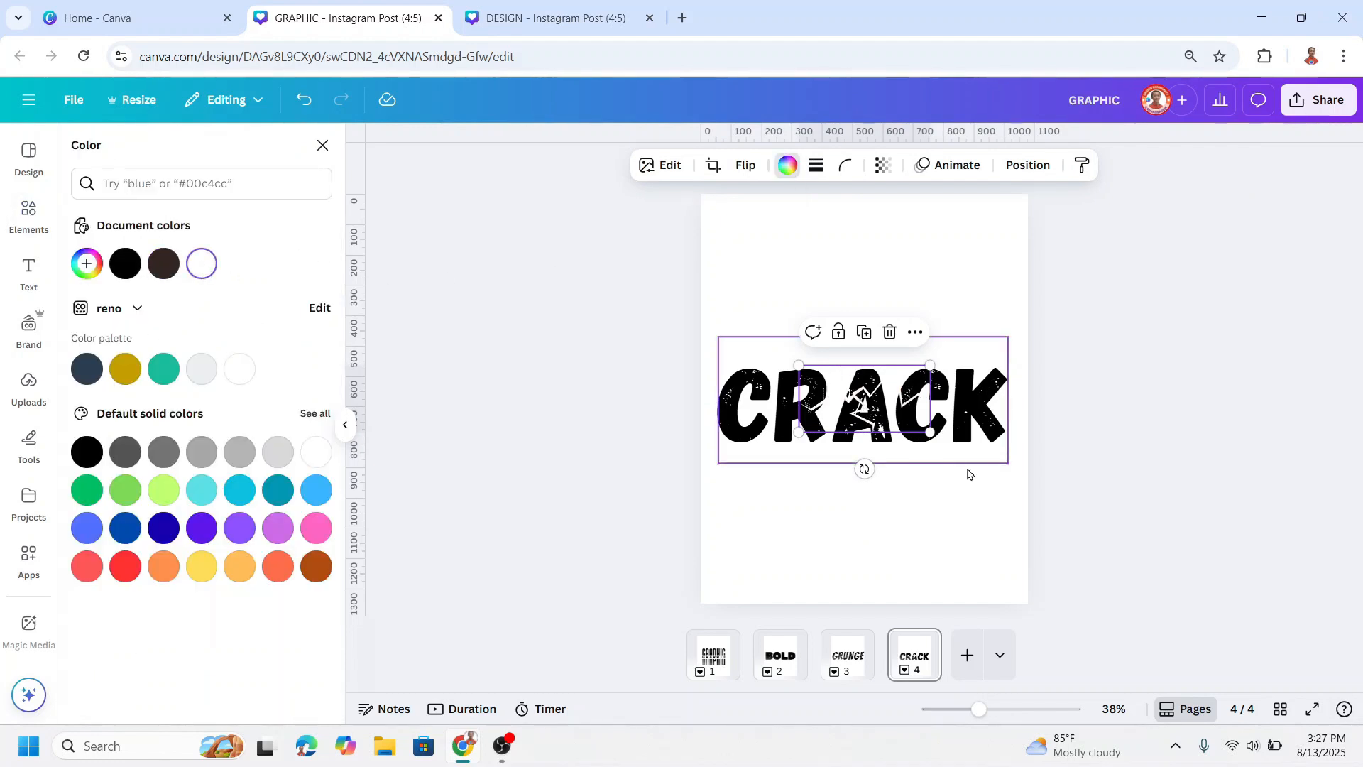
{"action": "left_click_drag", "start_coordinate": [882, 399], "coordinate": [731, 395]}
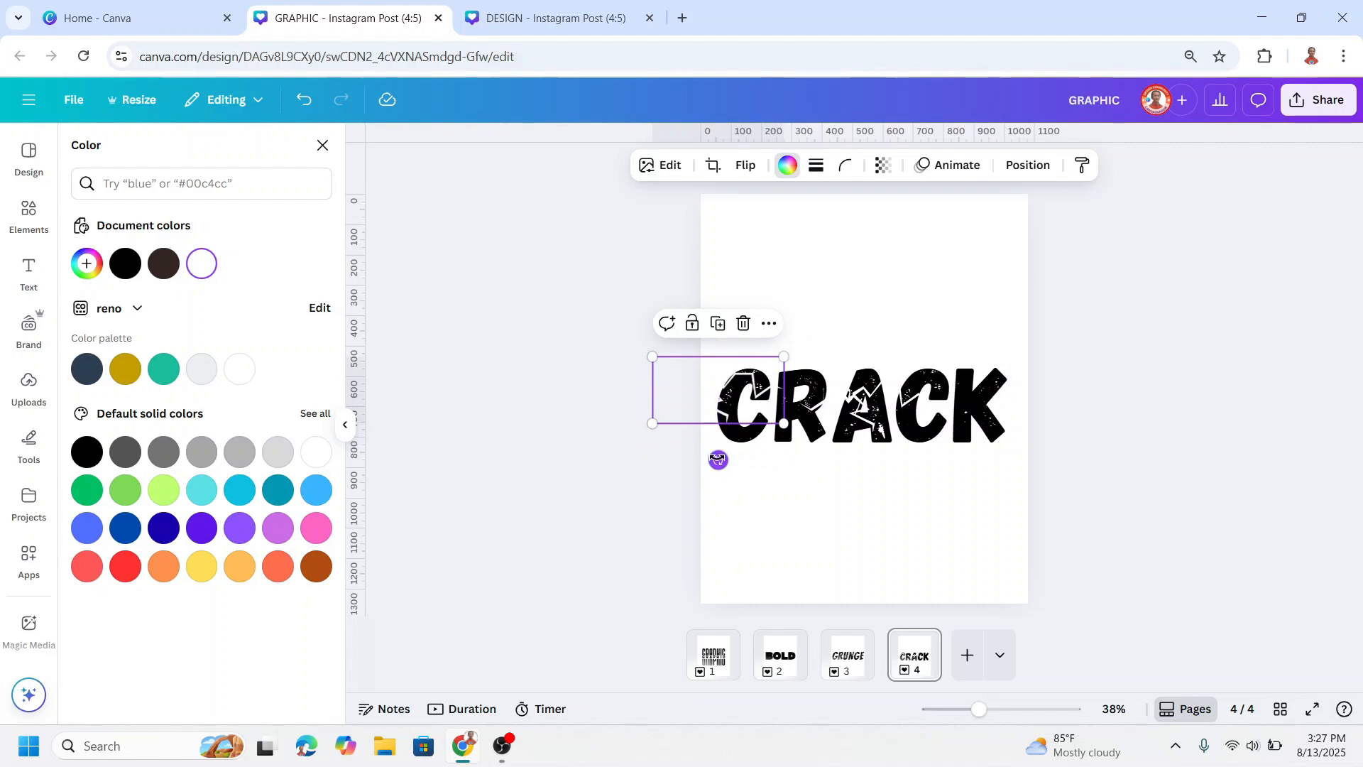
{"action": "left_click_drag", "start_coordinate": [718, 459], "coordinate": [825, 462]}
{"action": "left_click_drag", "start_coordinate": [803, 502], "coordinate": [786, 439]}
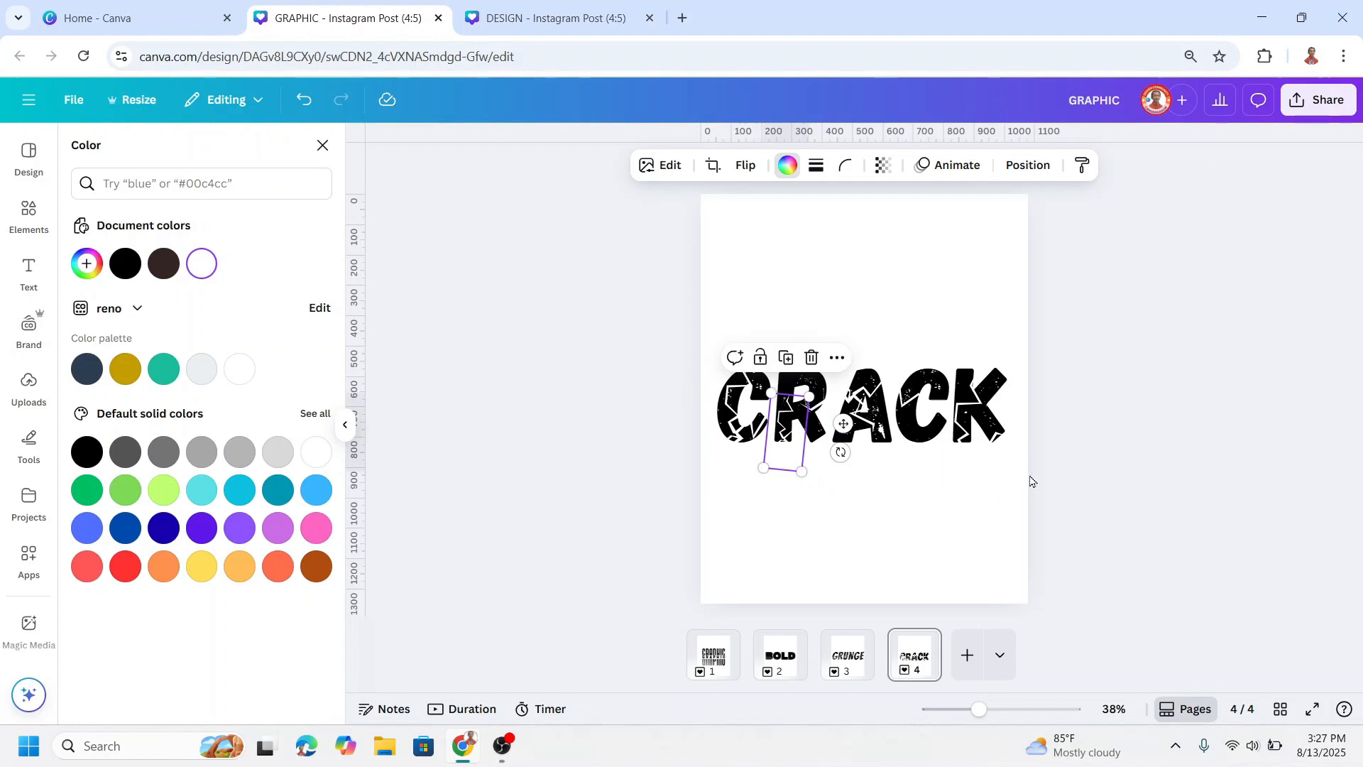
{"action": "left_click", "coordinate": [998, 552]}
Step: Search the element graphics for SPLATTER and add the fine black speckled splatter to page 4
{"action": "left_click", "coordinate": [28, 214]}
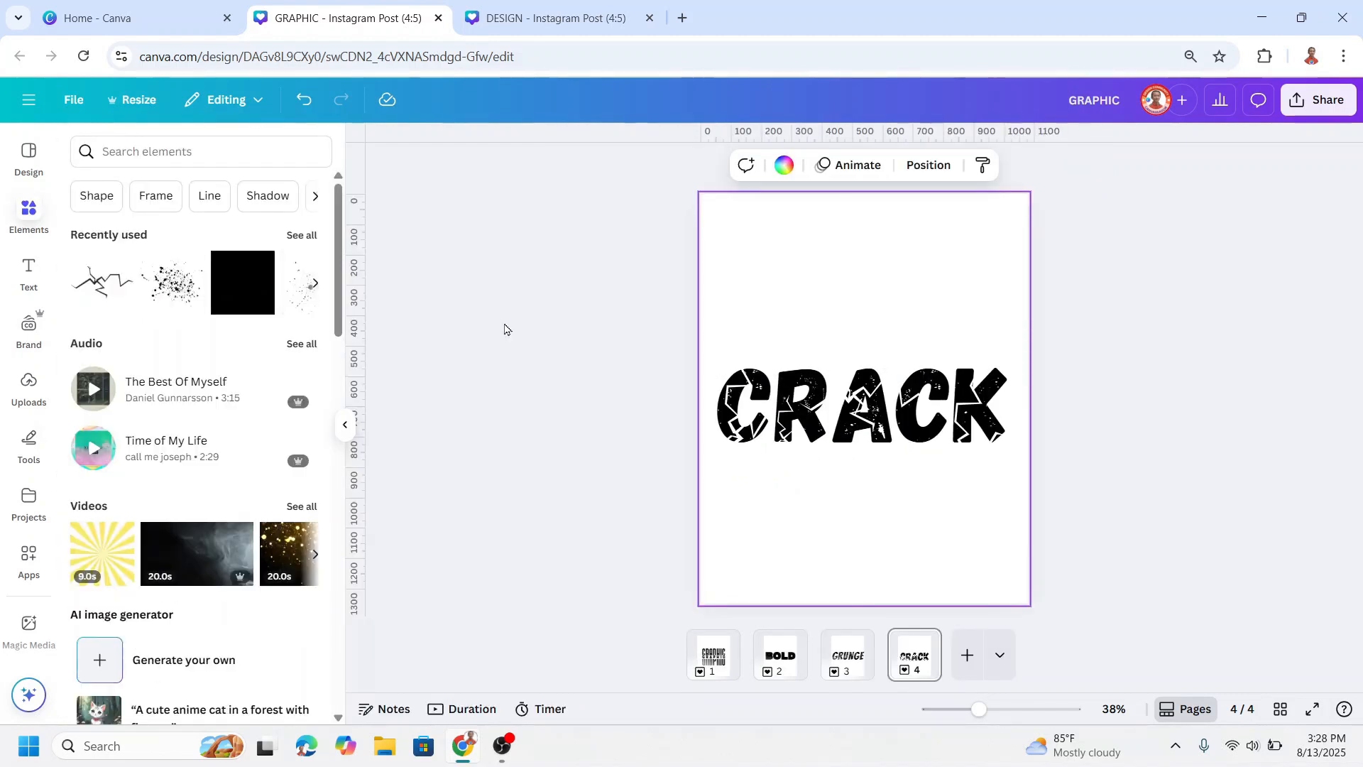
{"action": "left_click", "coordinate": [182, 151]}
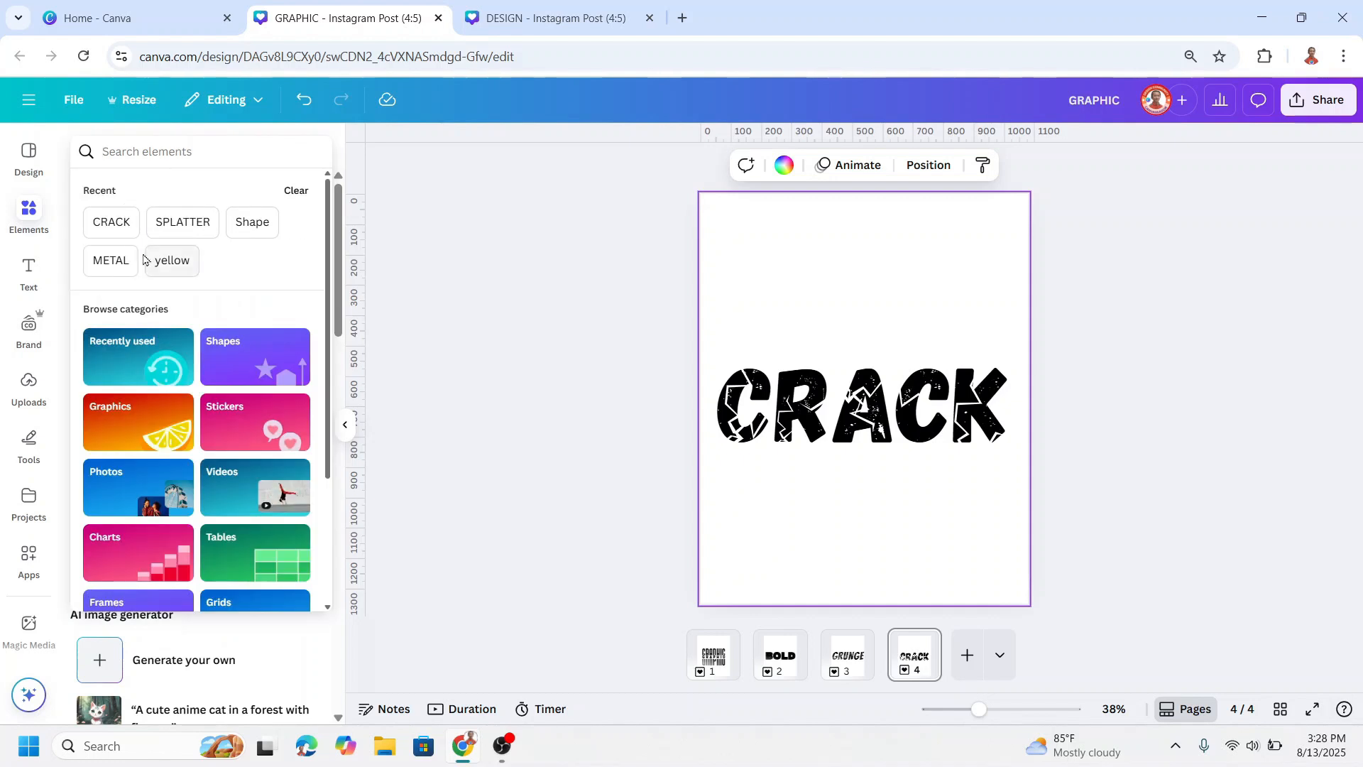
{"action": "left_click", "coordinate": [174, 226]}
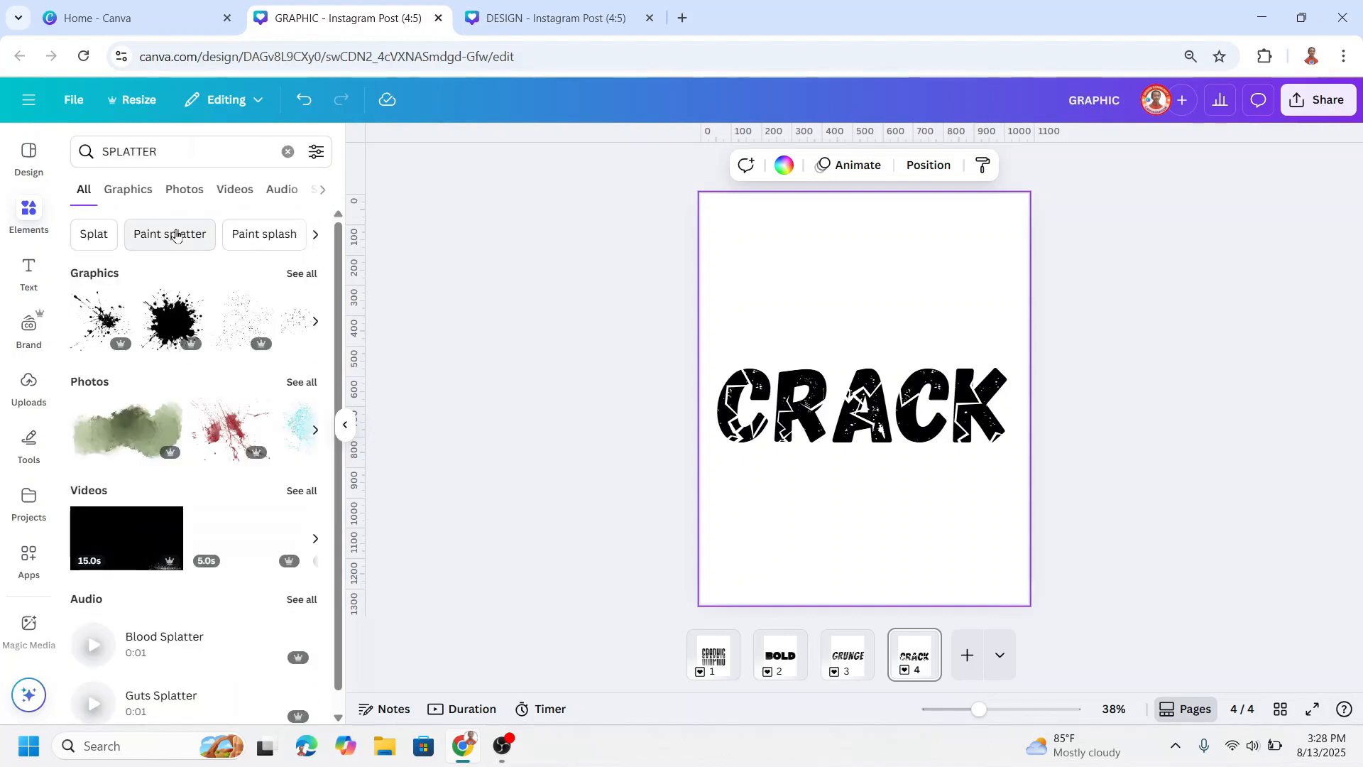
{"action": "left_click", "coordinate": [300, 281]}
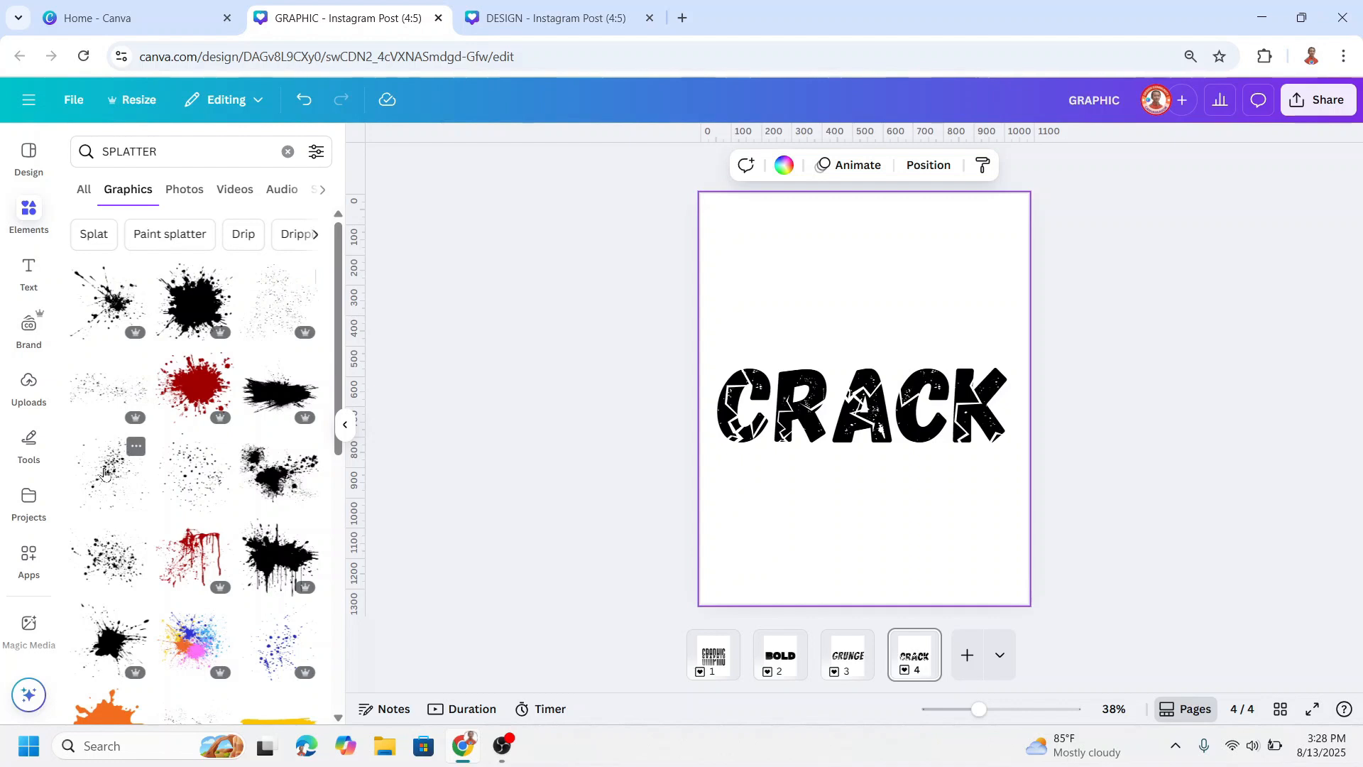
{"action": "left_click", "coordinate": [135, 444]}
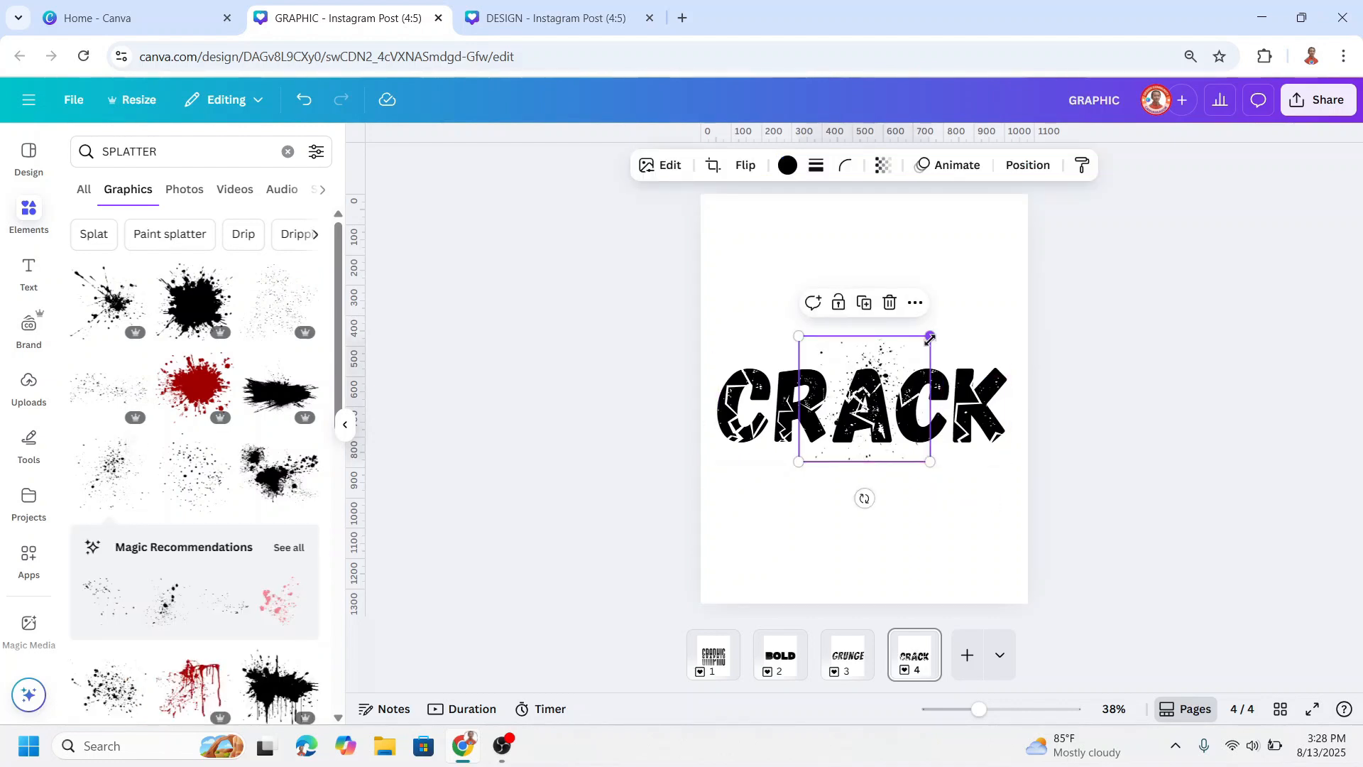
Step: Resize the black splatter, place it at the lower left of CRACK, and put a copy over the upper right of the final K
{"action": "left_click_drag", "start_coordinate": [930, 337], "coordinate": [942, 326]}
{"action": "left_click_drag", "start_coordinate": [911, 398], "coordinate": [775, 466]}
{"action": "left_click_drag", "start_coordinate": [802, 527], "coordinate": [788, 513]}
{"action": "left_click_drag", "start_coordinate": [758, 435], "coordinate": [989, 400]}
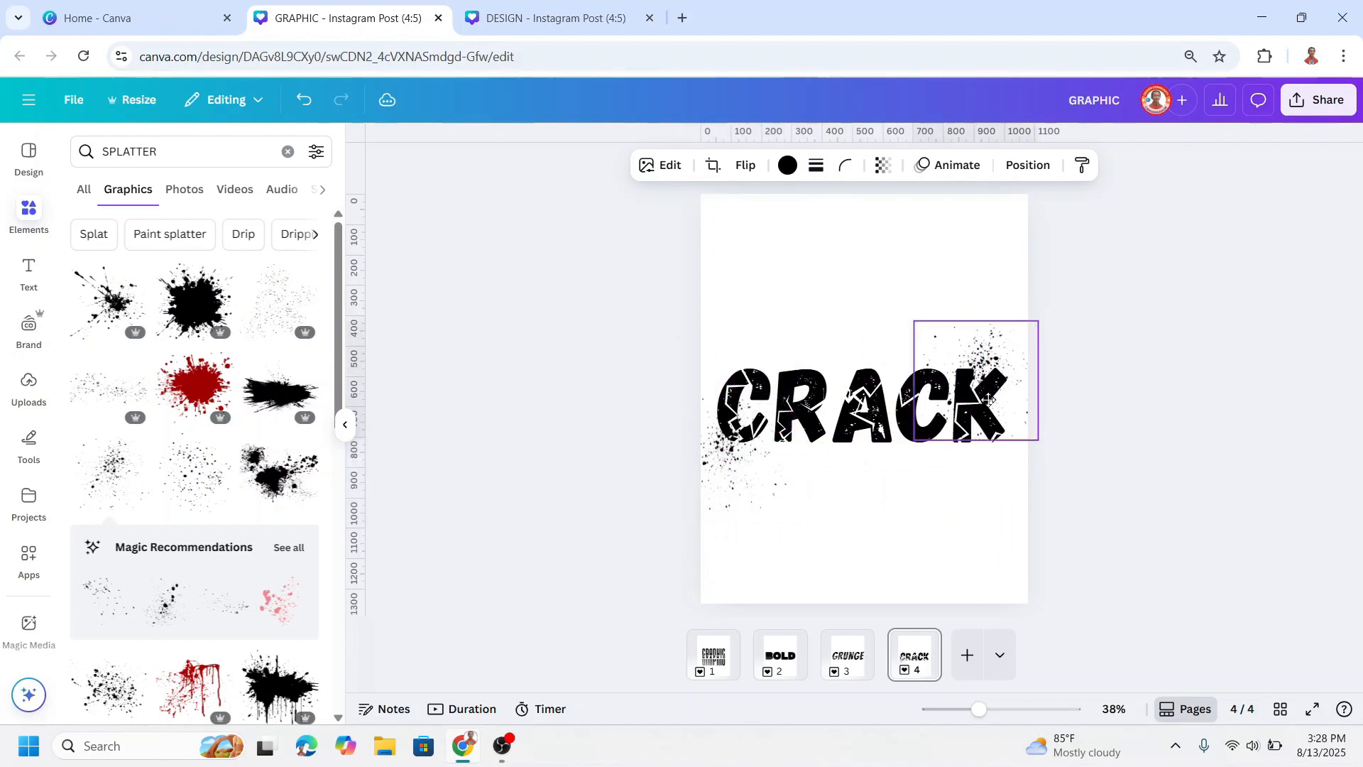
{"action": "left_click", "coordinate": [1138, 404]}
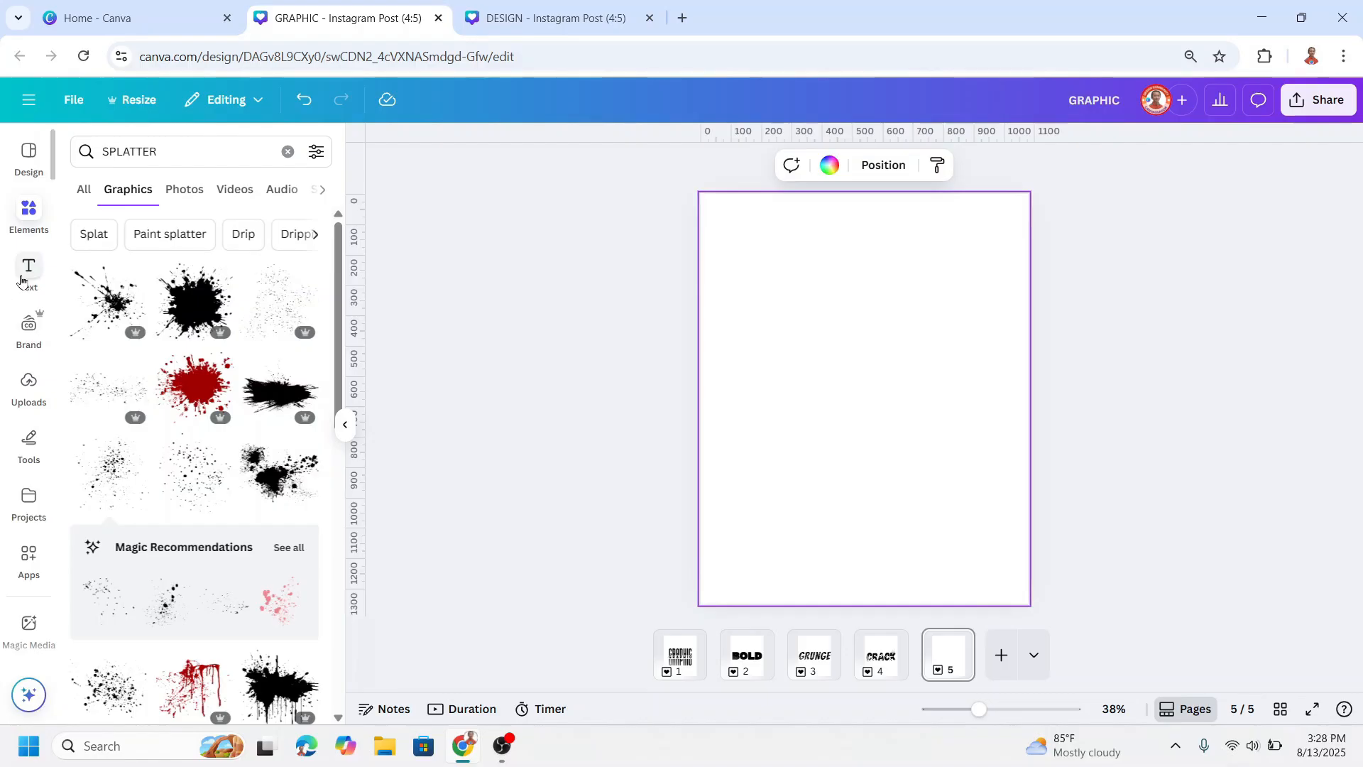
Step: Add a heading on the blank page 5 and replace its placeholder text with 3D
{"action": "left_click", "coordinate": [28, 270]}
{"action": "left_click", "coordinate": [183, 390]}
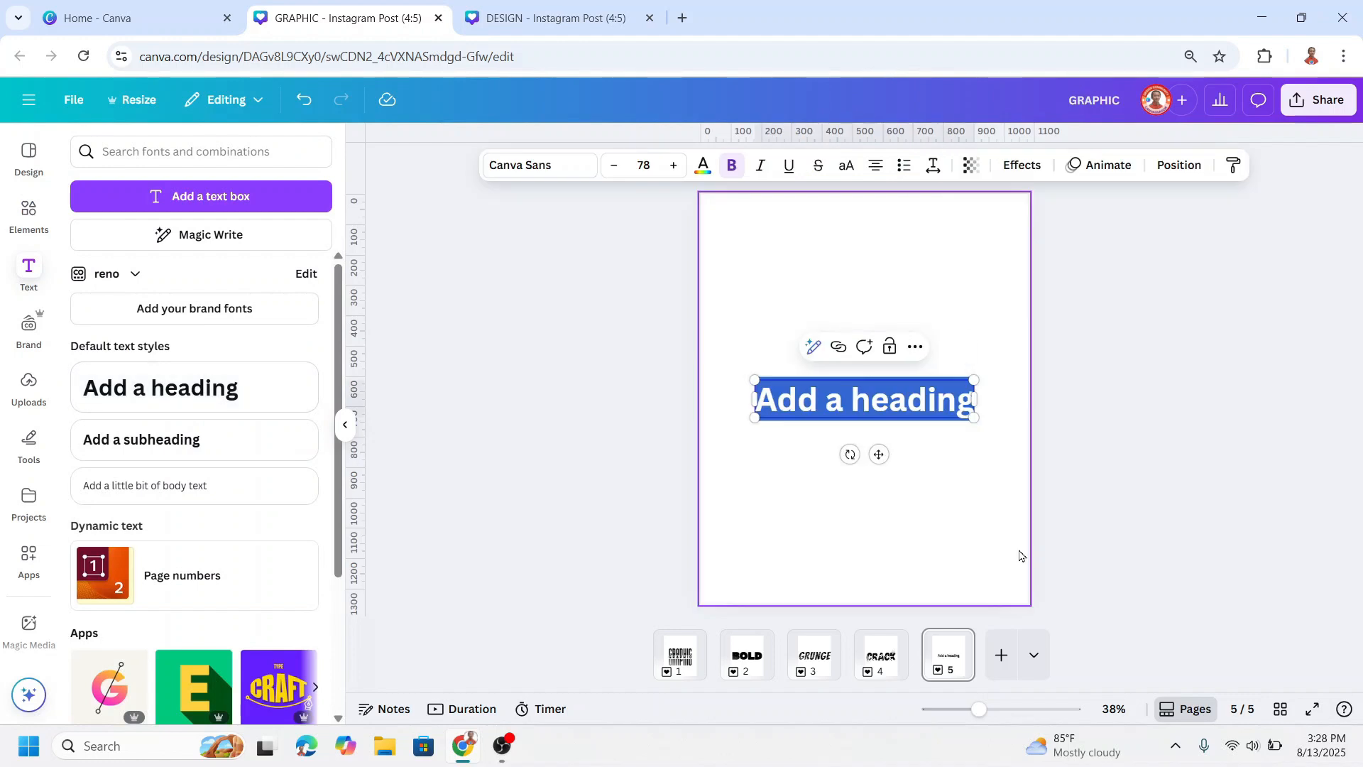
{"action": "type", "text": "3d"}
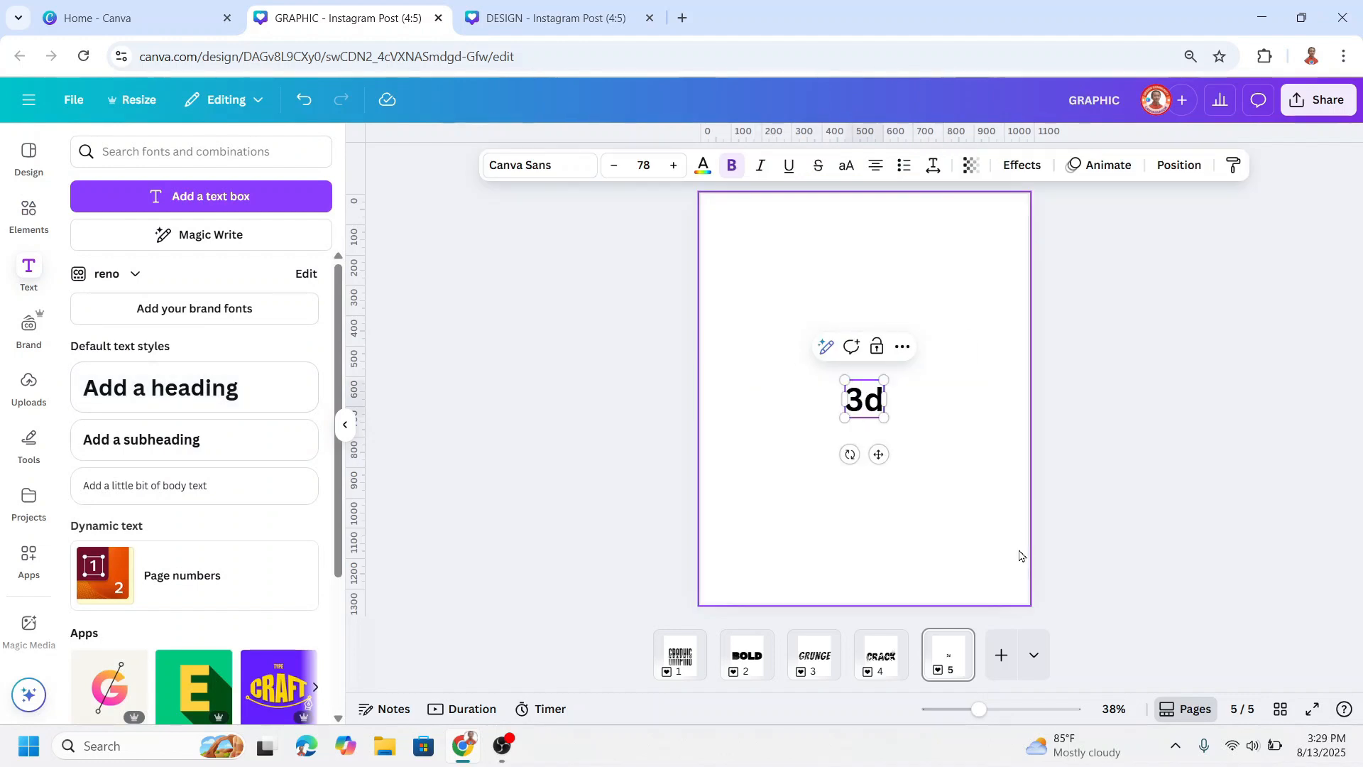
{"action": "key", "text": "BackSpace"}
{"action": "type", "text": "D"}
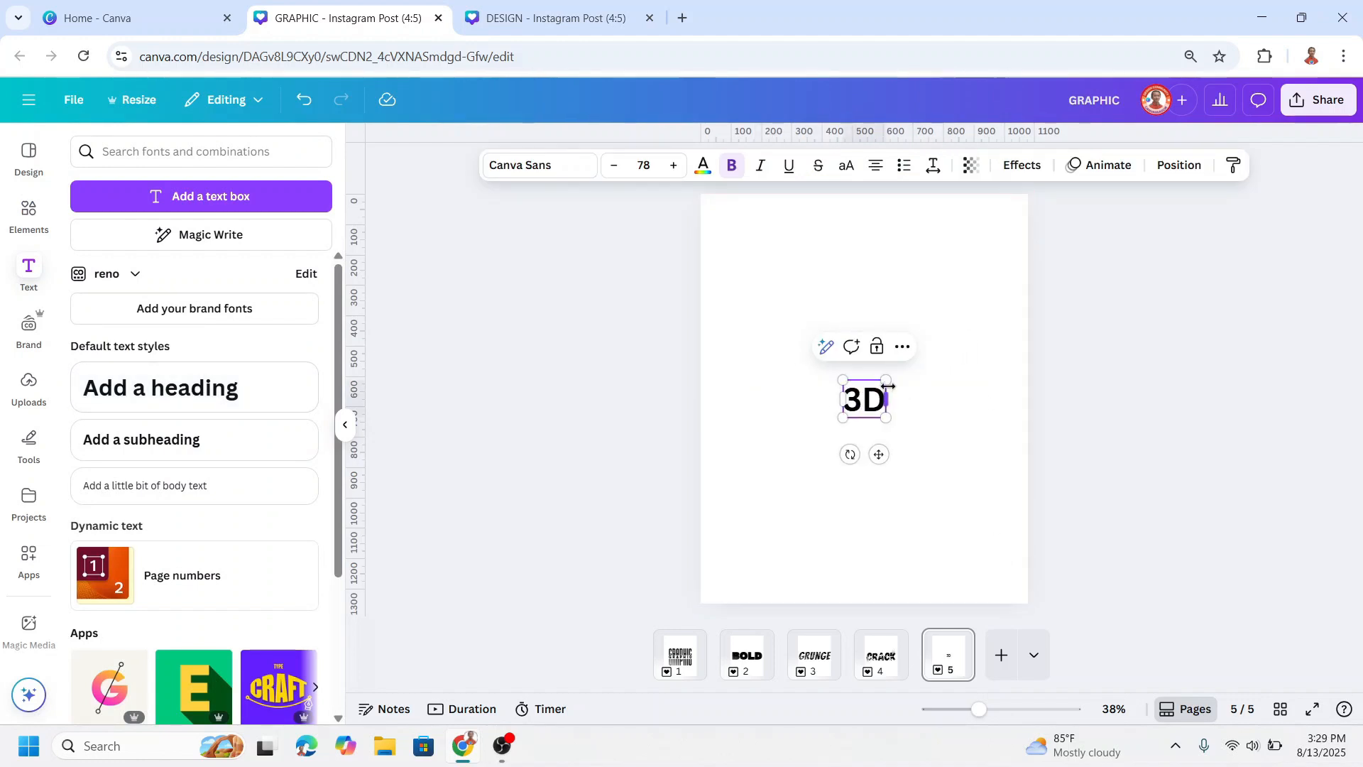
Step: Set the 3D text's font to Archivo Black, enlarge it to about size 431 and centre it on the page
{"action": "left_click", "coordinate": [542, 167]}
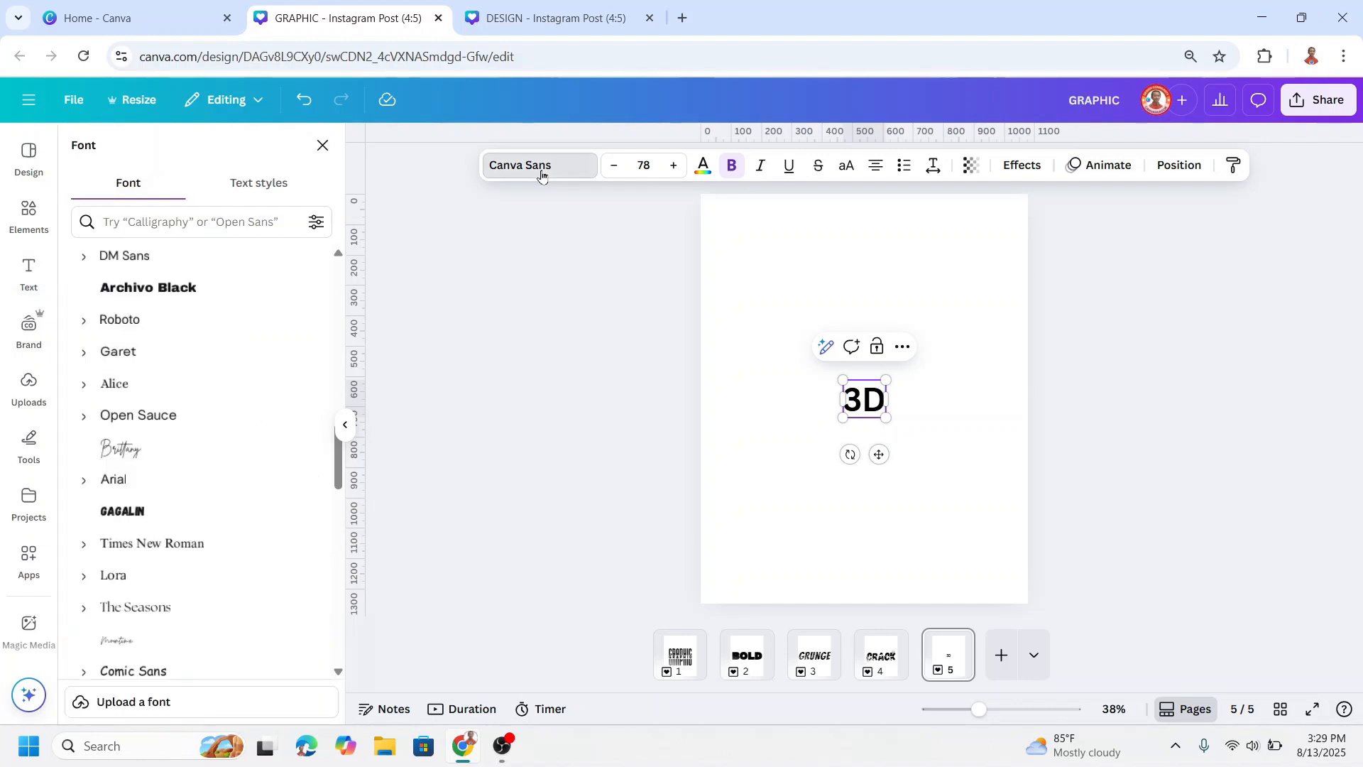
{"action": "left_click", "coordinate": [213, 301]}
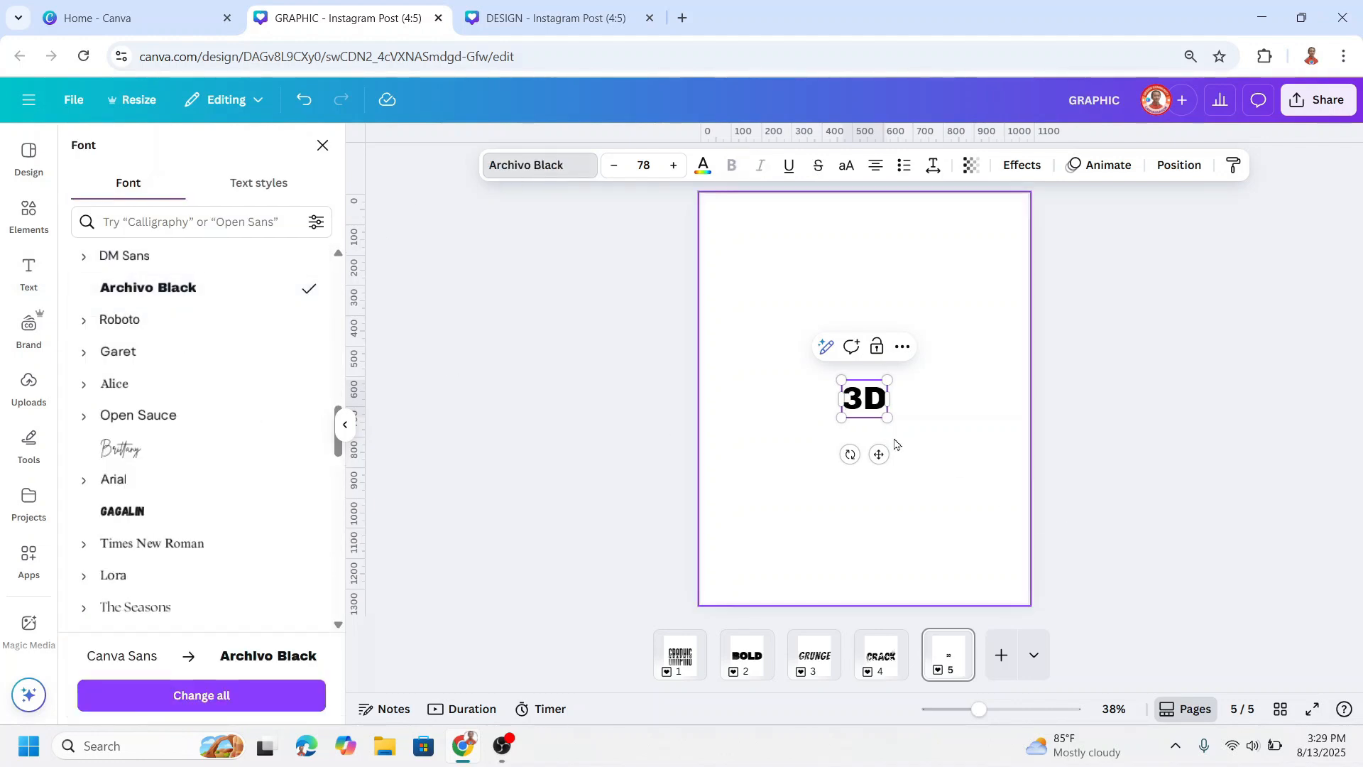
{"action": "left_click_drag", "start_coordinate": [886, 419], "coordinate": [995, 508]}
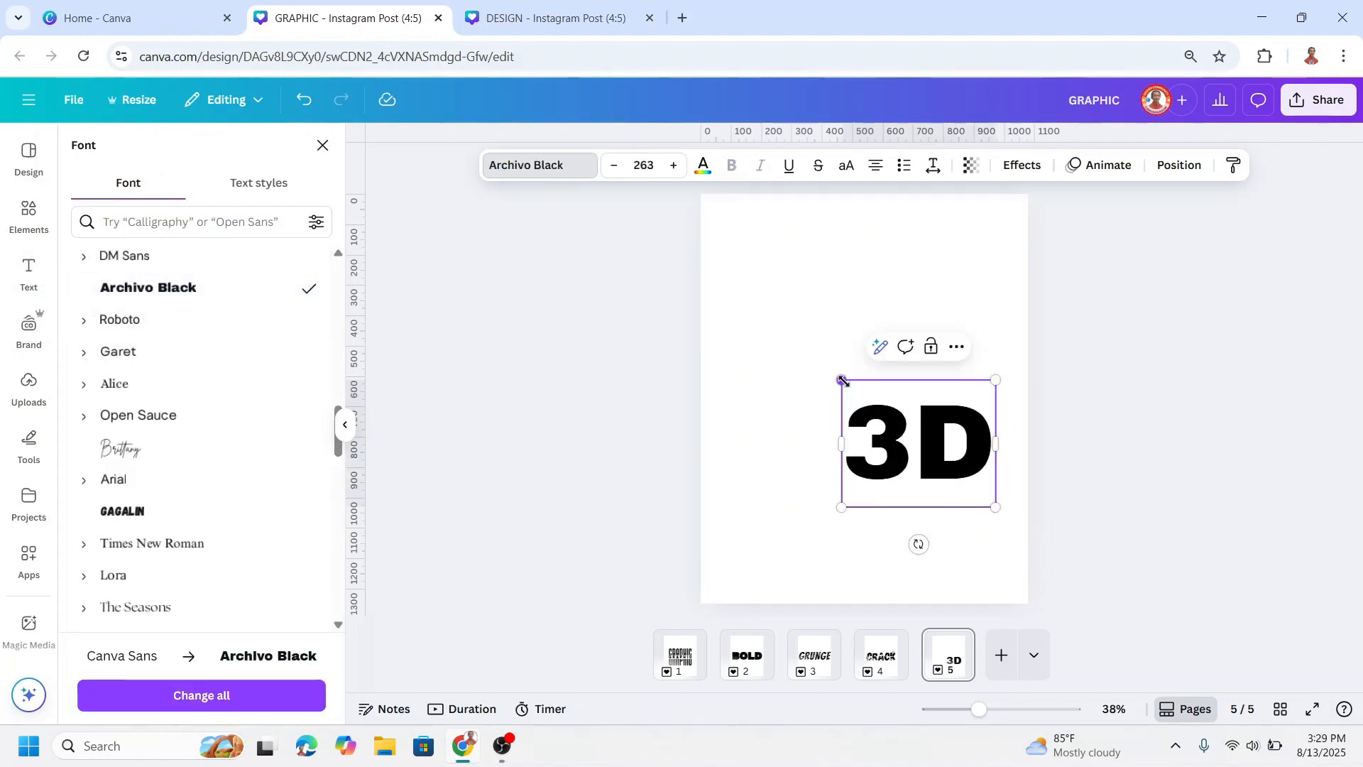
{"action": "left_click_drag", "start_coordinate": [842, 379], "coordinate": [743, 298]}
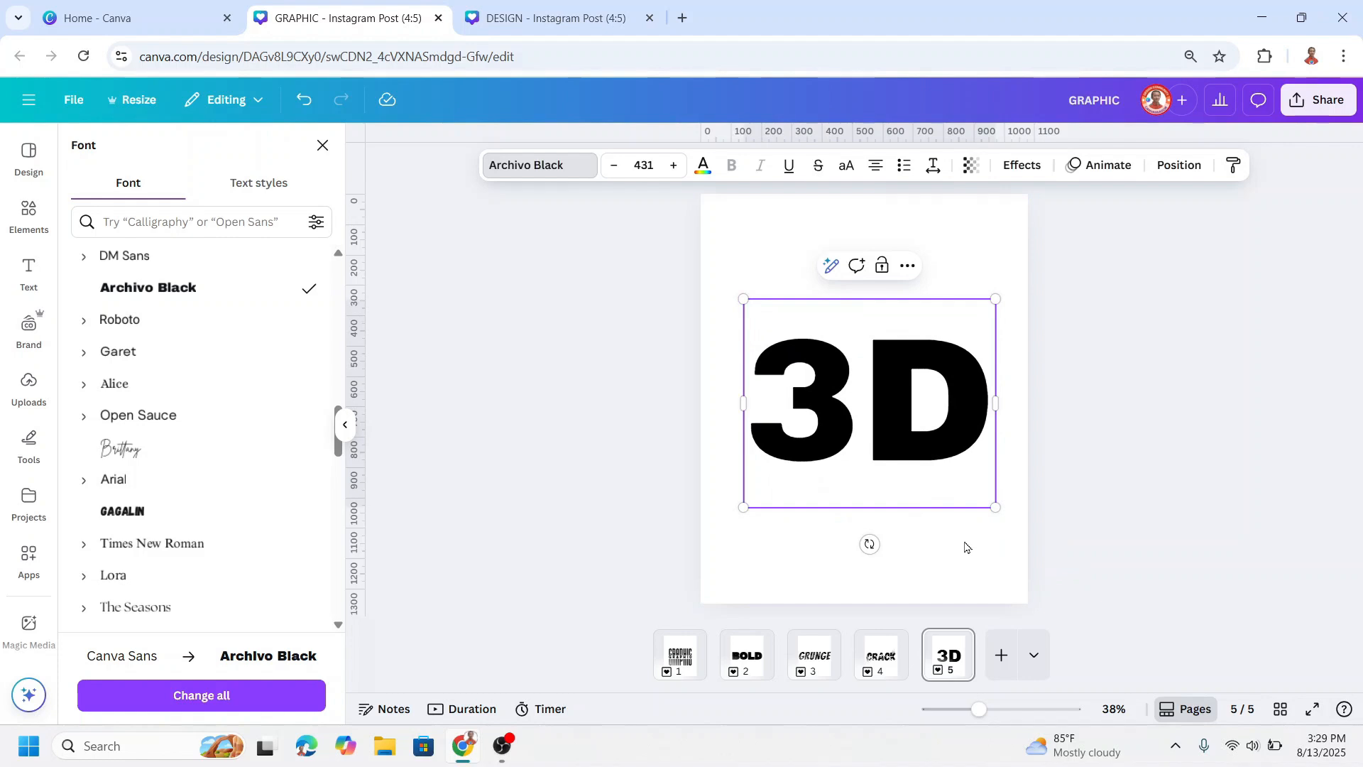
{"action": "left_click", "coordinate": [1004, 551]}
{"action": "left_click", "coordinate": [945, 398]}
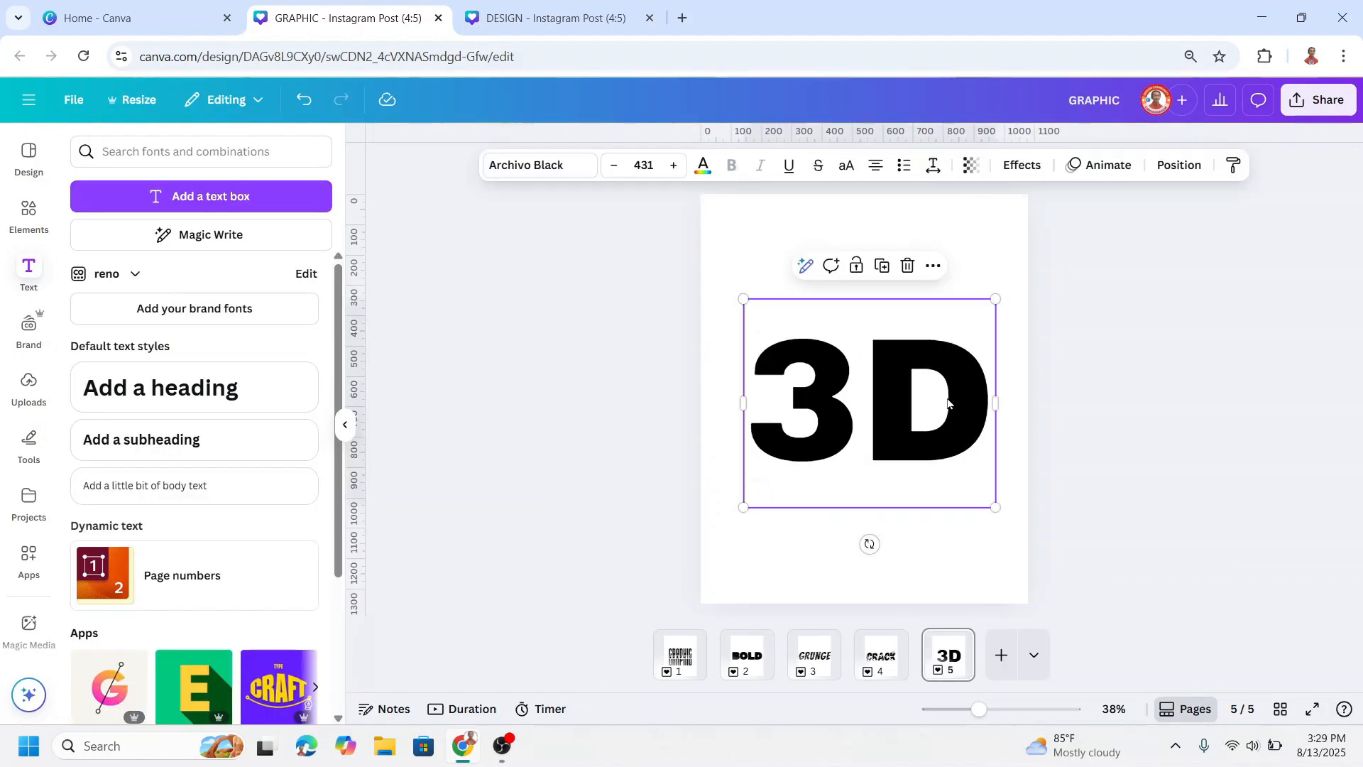
{"action": "left_click_drag", "start_coordinate": [946, 402], "coordinate": [942, 398]}
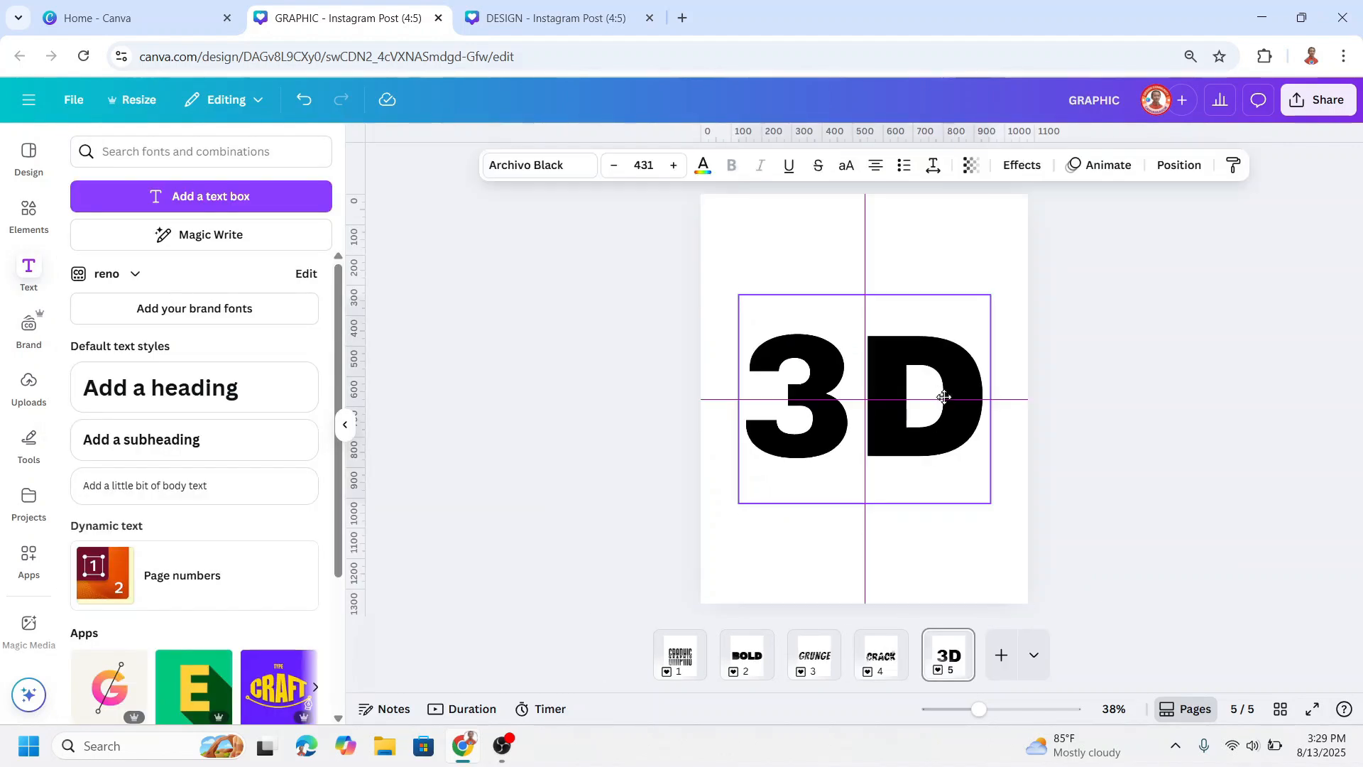
Step: Duplicate the 3D text and recolour the copy medium gray
{"action": "left_click", "coordinate": [877, 265]}
{"action": "left_click_drag", "start_coordinate": [883, 356], "coordinate": [902, 354]}
{"action": "left_click", "coordinate": [703, 166]}
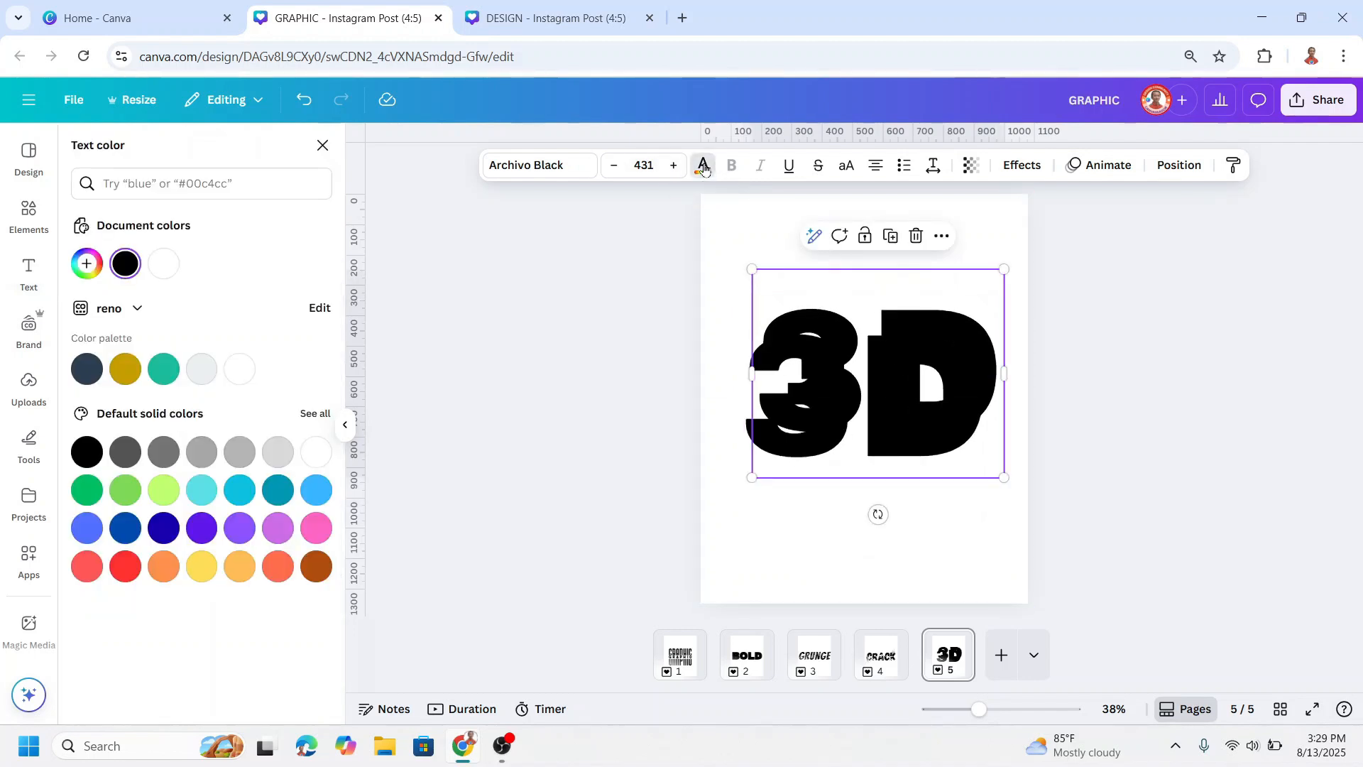
{"action": "left_click", "coordinate": [165, 454]}
Step: Align the gray 3D copy level with the black original and offset it slightly left to leave a black depth edge
{"action": "mouse_move", "coordinate": [938, 392]}
{"action": "left_mouse_down"}
{"action": "mouse_move", "coordinate": [950, 397]}
{"action": "mouse_move", "coordinate": [938, 398]}
{"action": "left_mouse_up"}
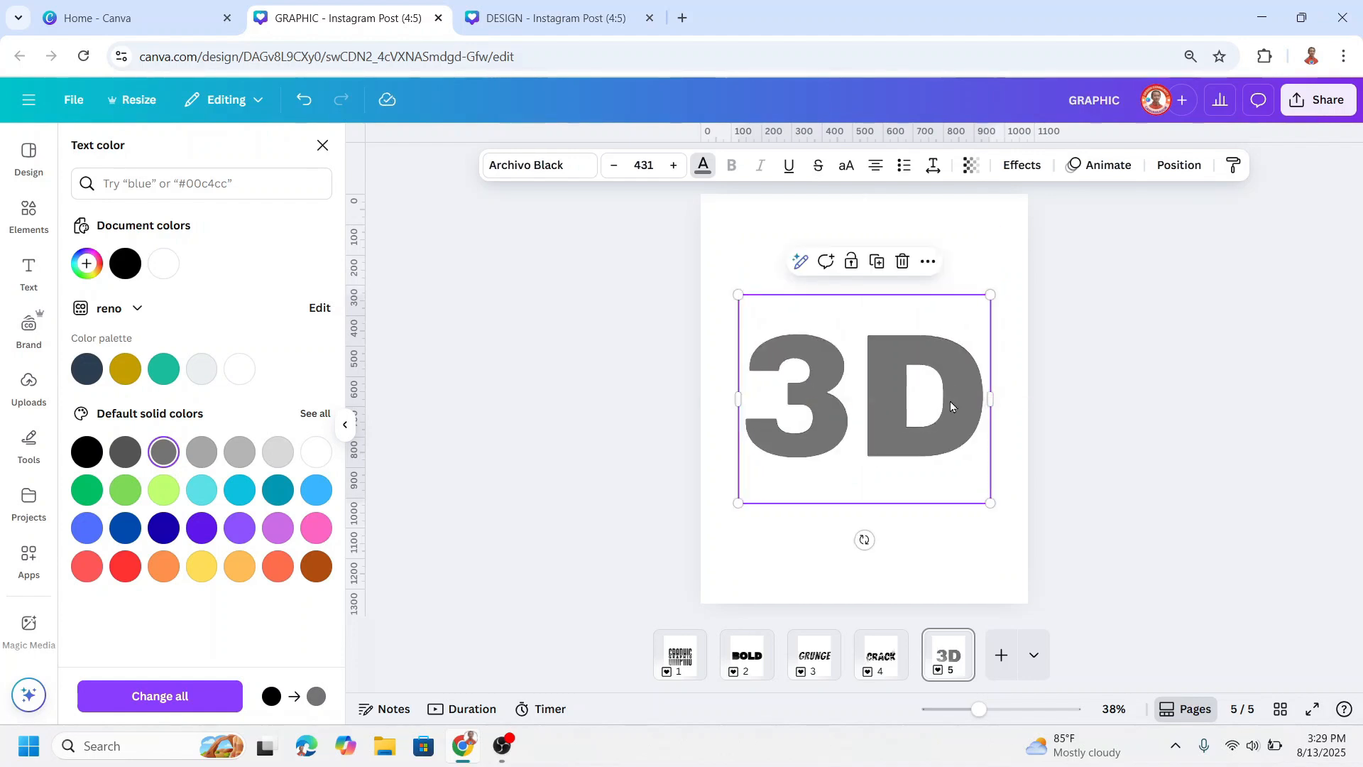
{"action": "left_click", "coordinate": [957, 403]}
{"action": "left_click_drag", "start_coordinate": [957, 403], "coordinate": [942, 398]}
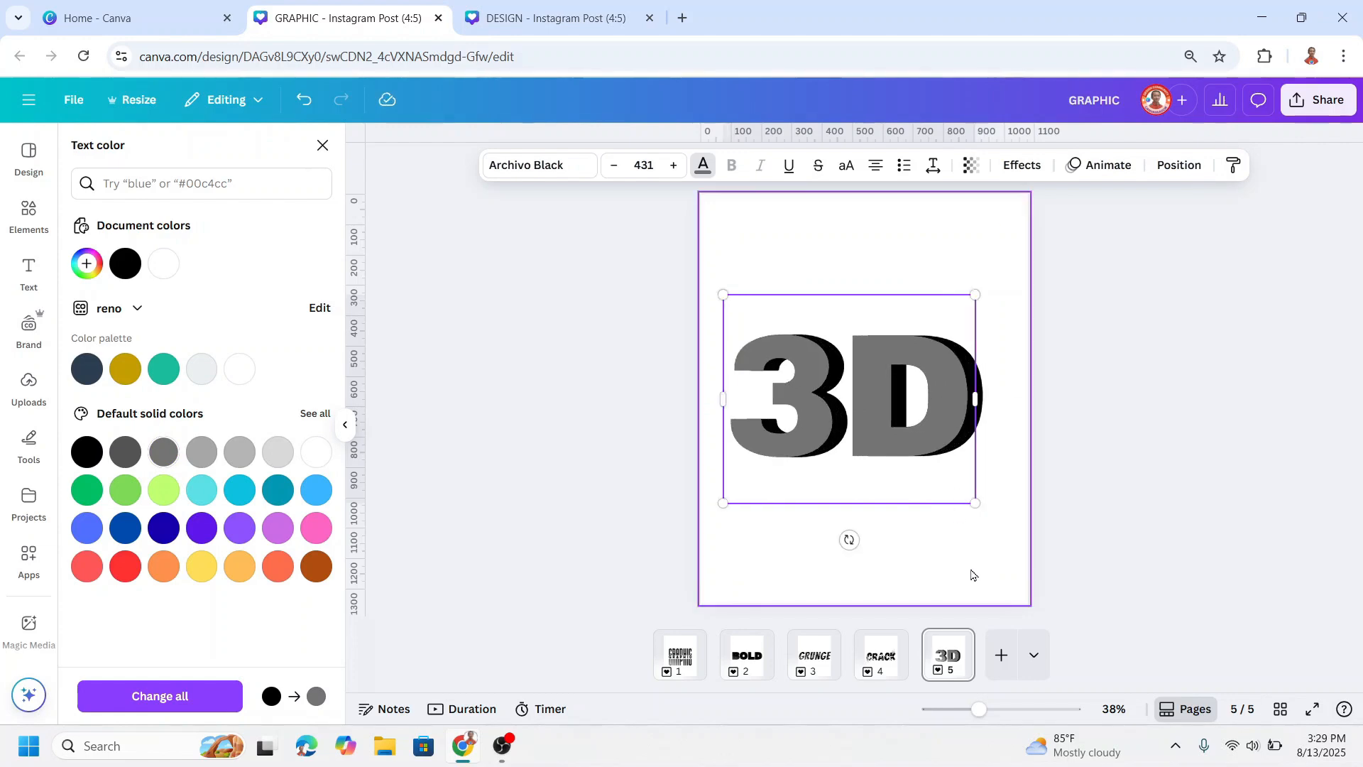
{"action": "left_click", "coordinate": [990, 590]}
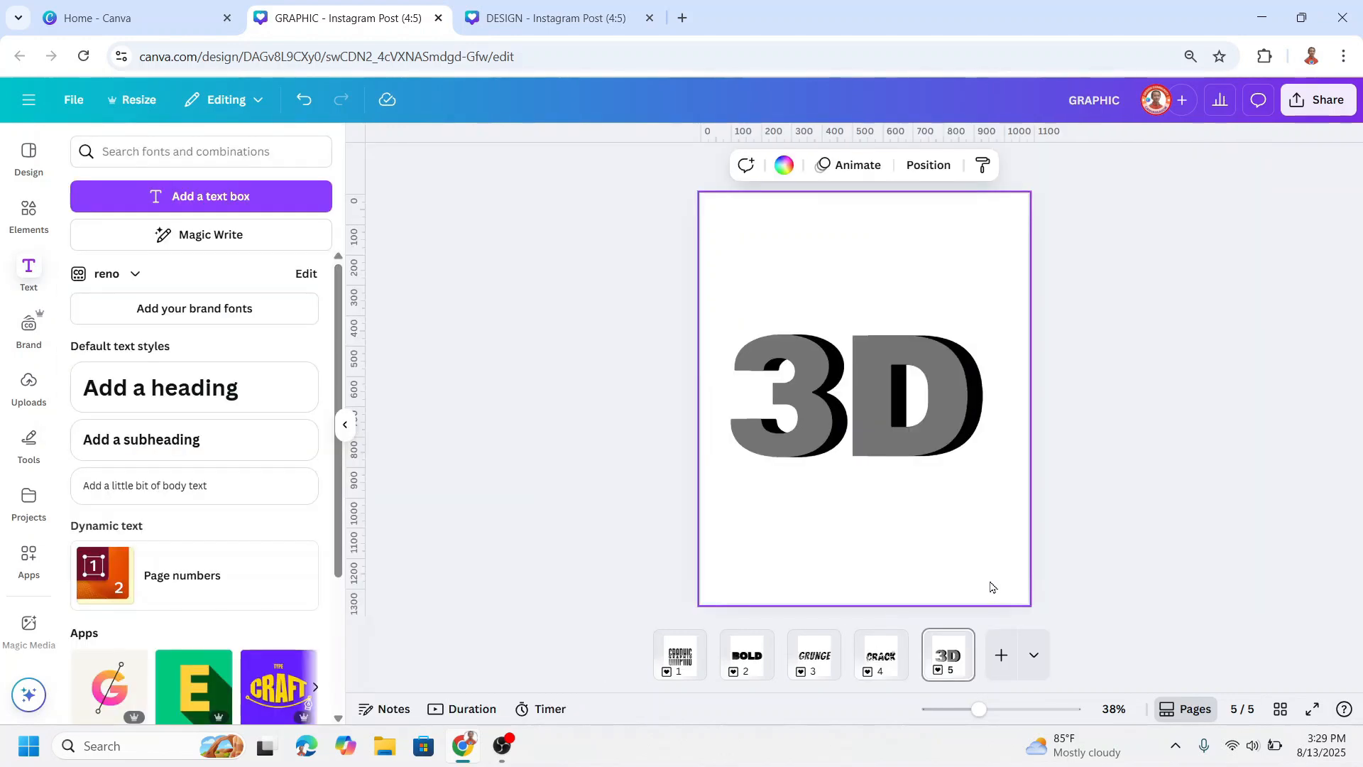